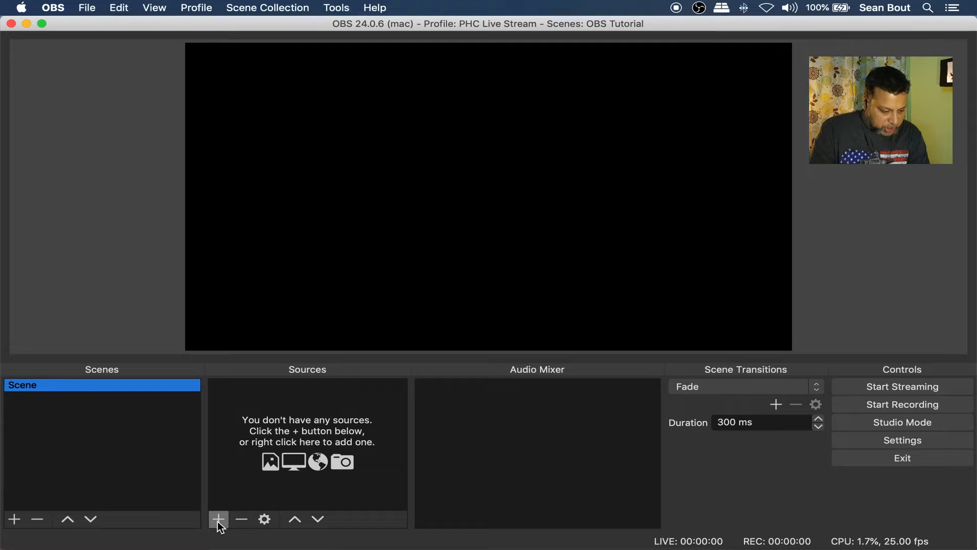
Review the available source types, the scene transition choices and the additional transition types that can be added
left_click(219, 520)
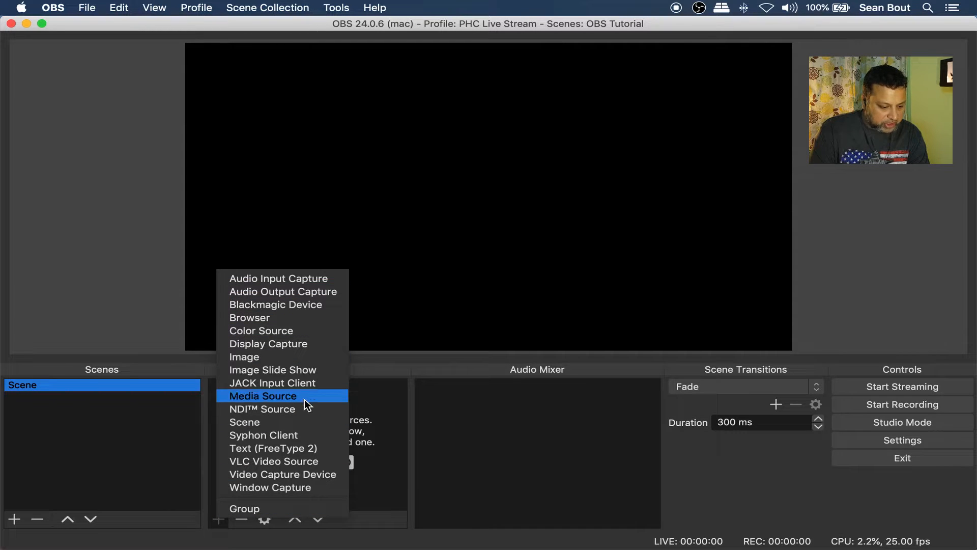
left_click(378, 487)
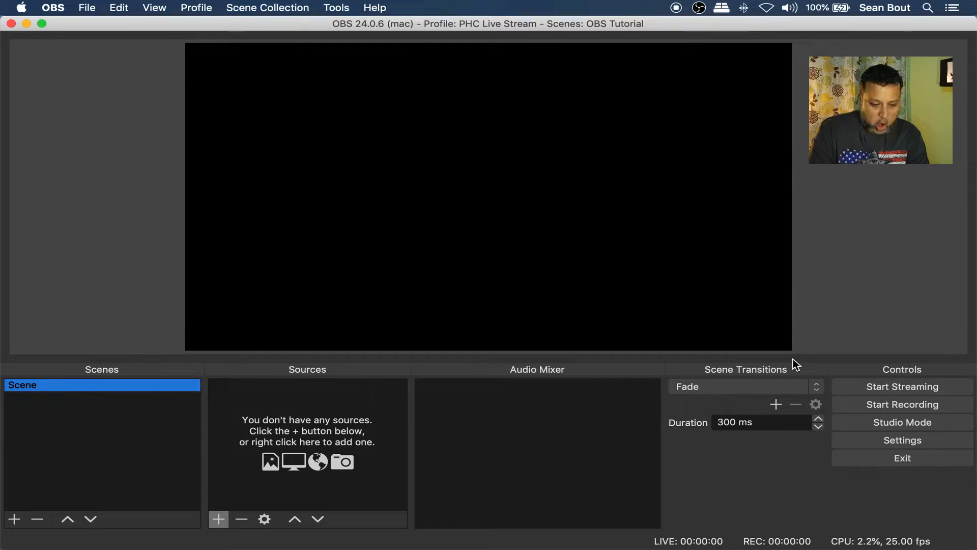
left_click(817, 386)
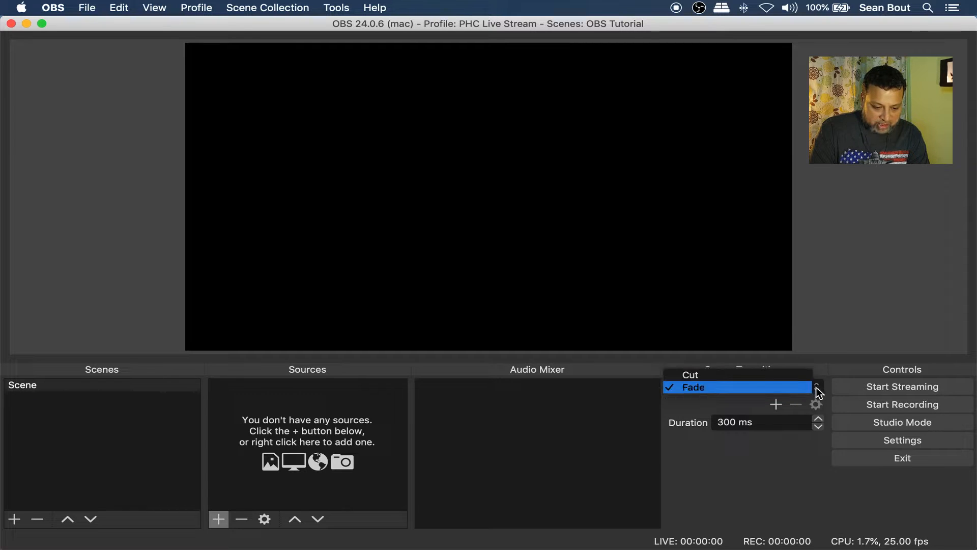
left_click(746, 402)
left_click(775, 405)
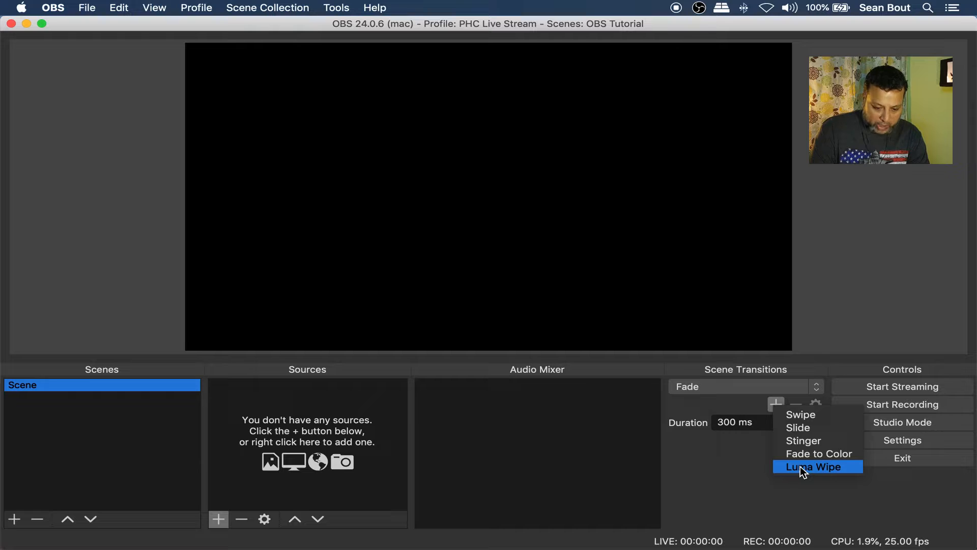
left_click(751, 479)
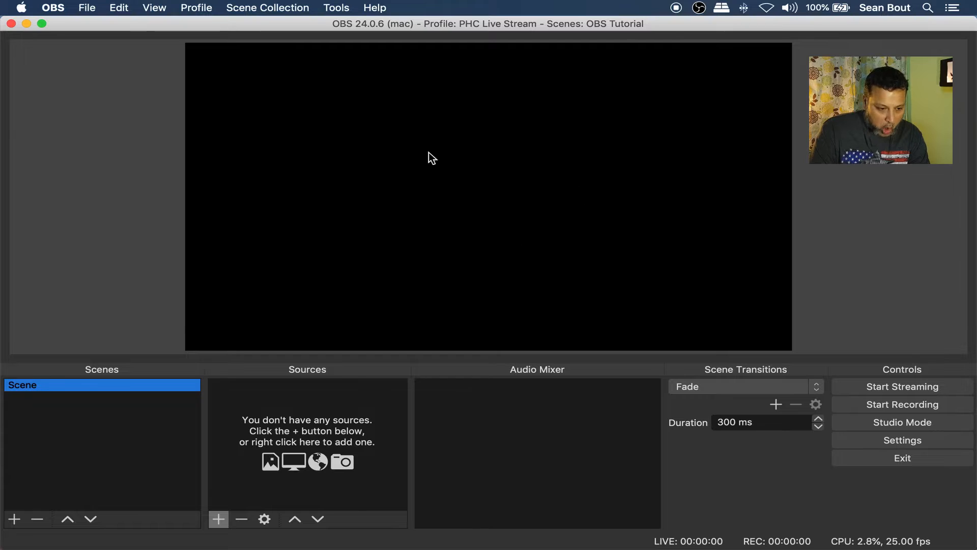
Turn on Studio Mode and choose YouTube / YouTube Gaming as the streaming service in the settings
left_click(896, 425)
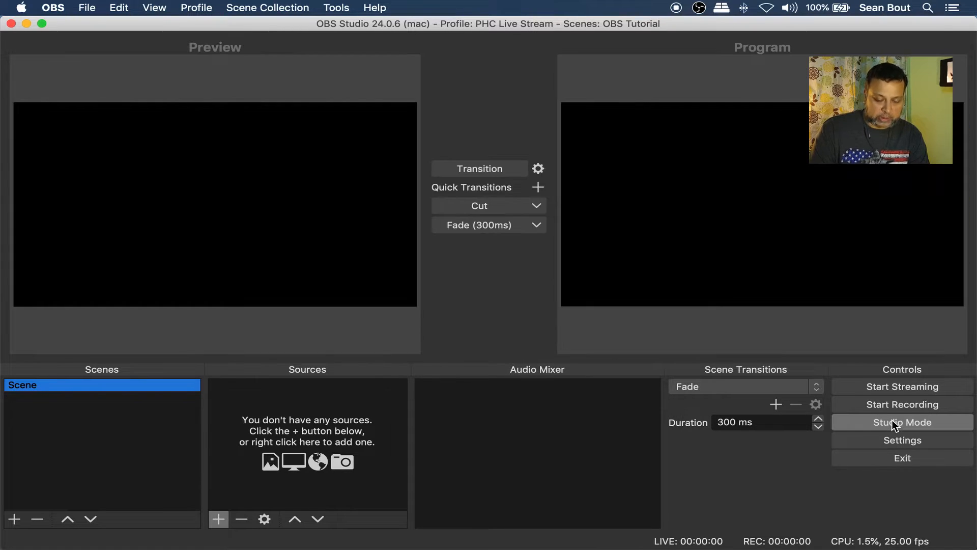
left_click(890, 443)
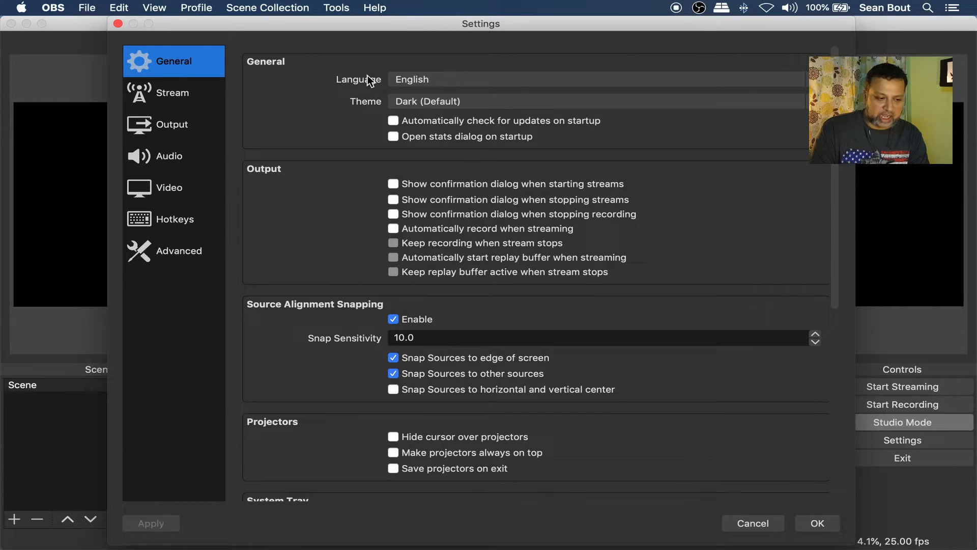
left_click(158, 95)
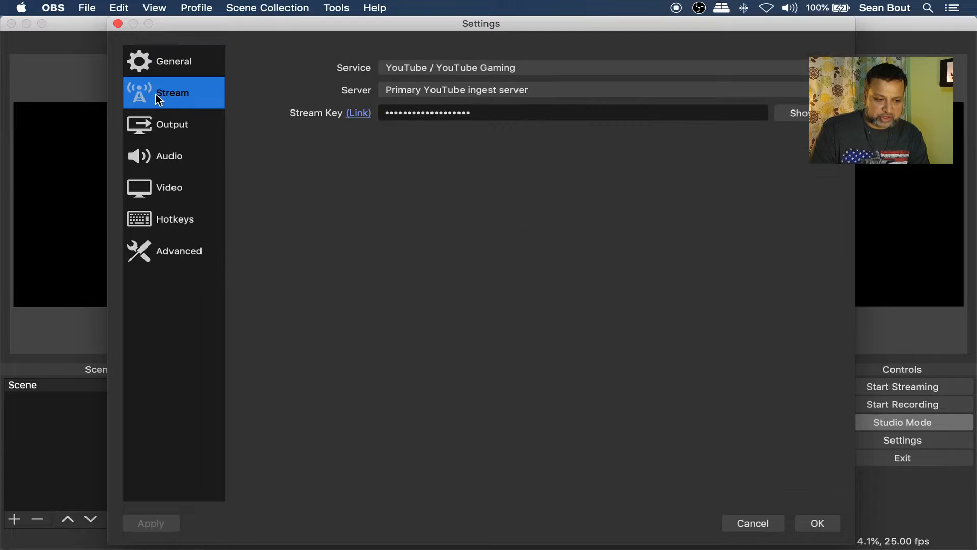
left_click(497, 68)
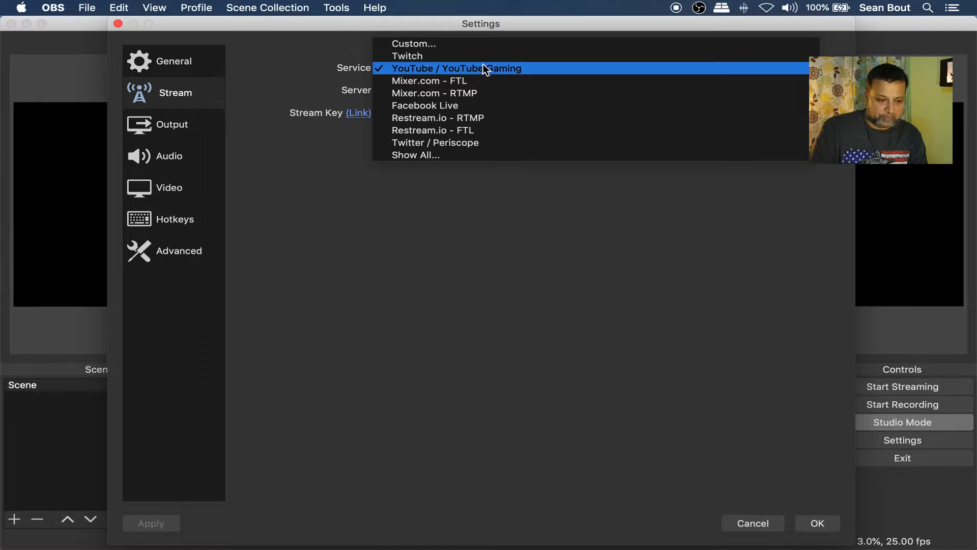
left_click(484, 65)
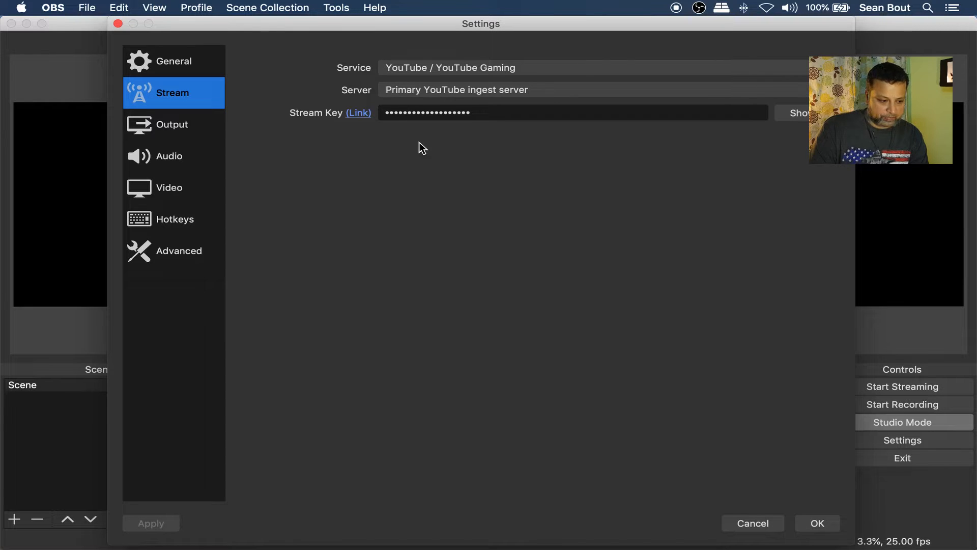
Review the output settings, including the streaming encoder, and the audio settings
left_click(165, 123)
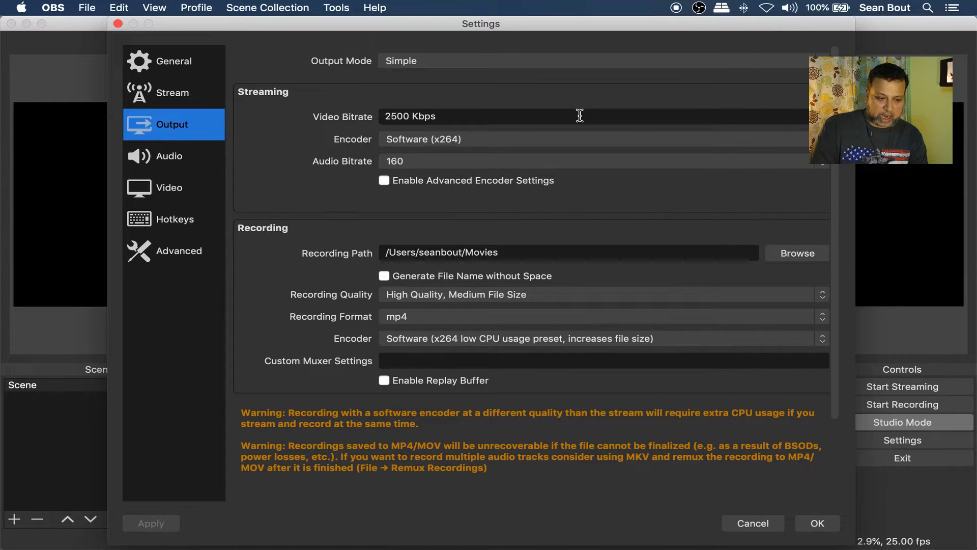
left_click(614, 141)
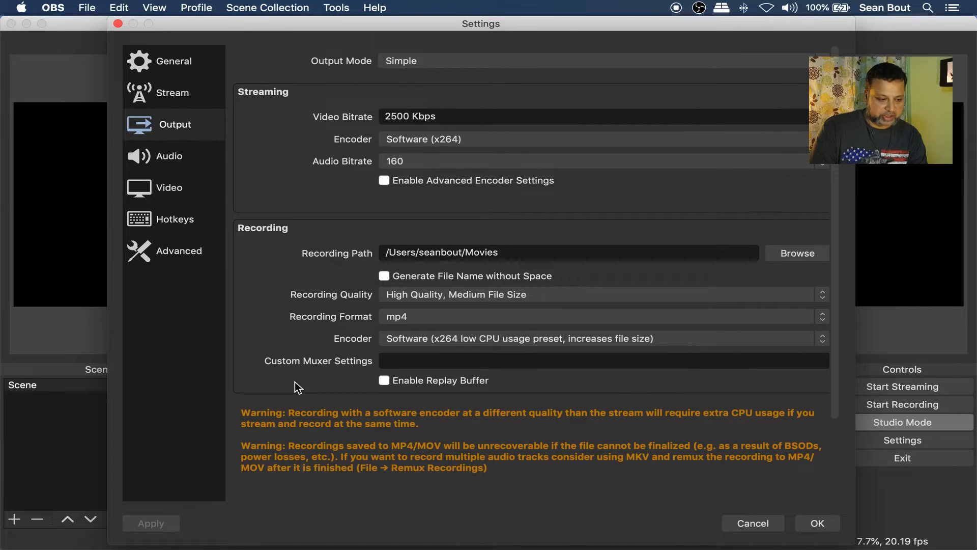
left_click(191, 154)
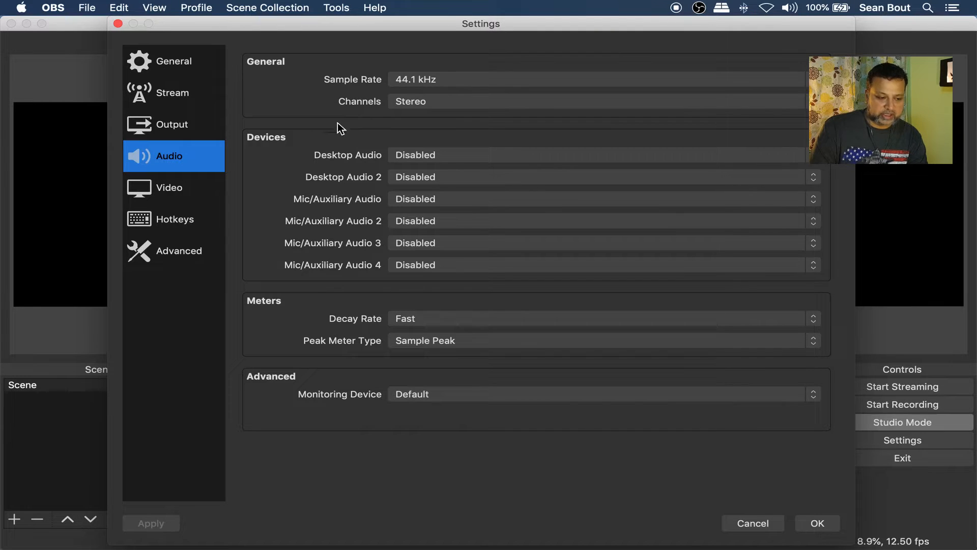
Set both the base canvas resolution and the scaled output resolution to 1920x1080 in the video settings
left_click(199, 195)
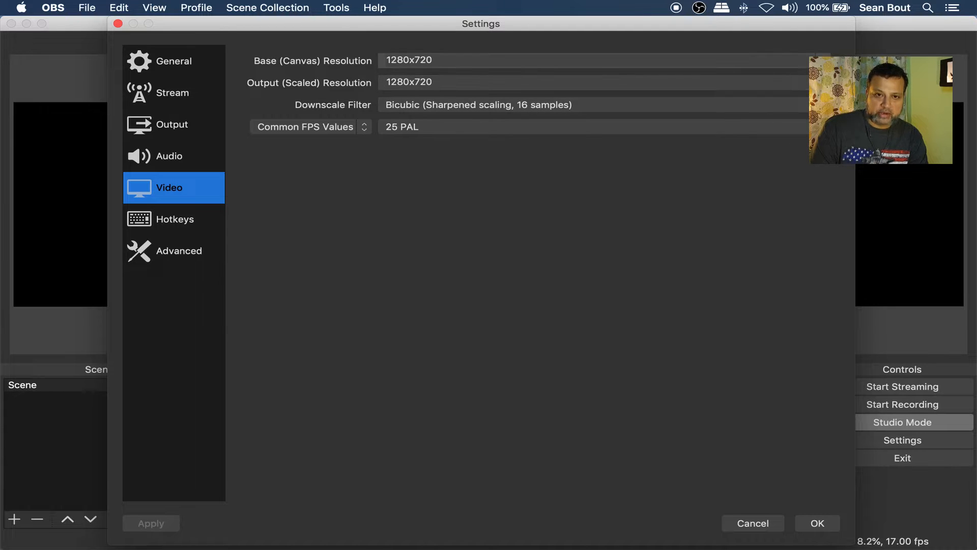
left_click(820, 60)
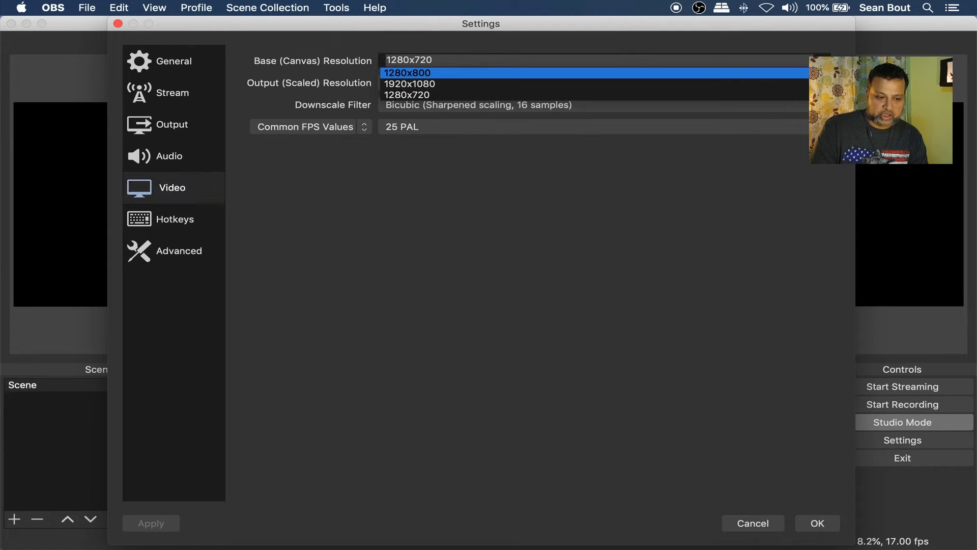
left_click(704, 84)
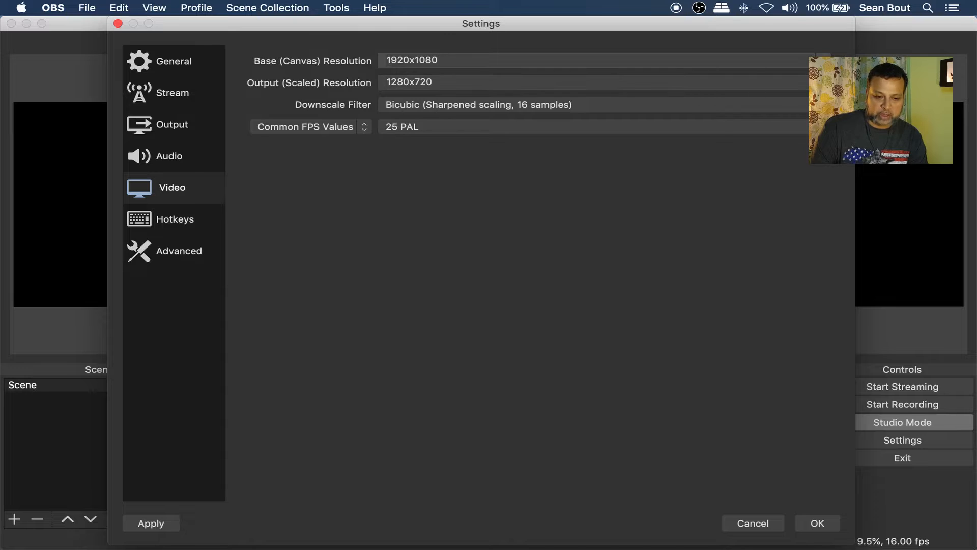
left_click(762, 83)
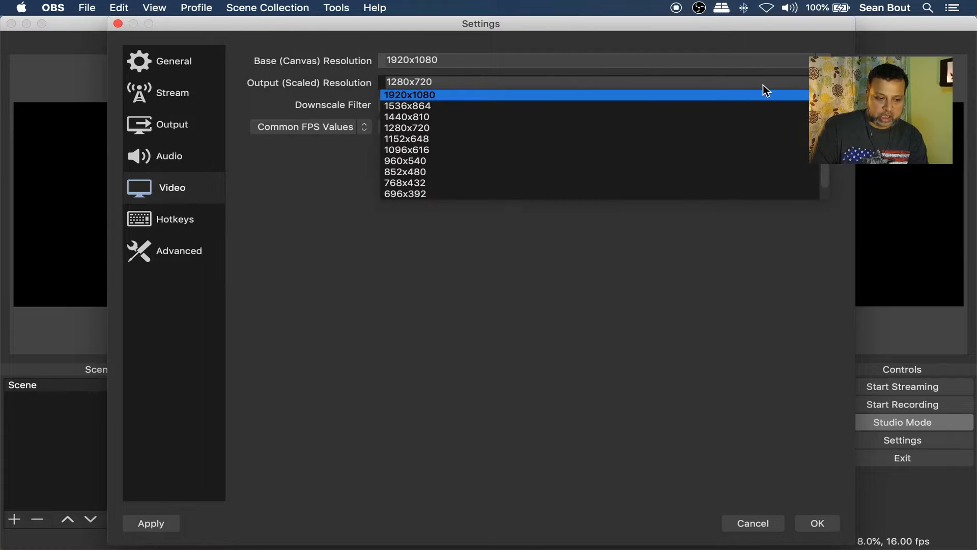
left_click(721, 97)
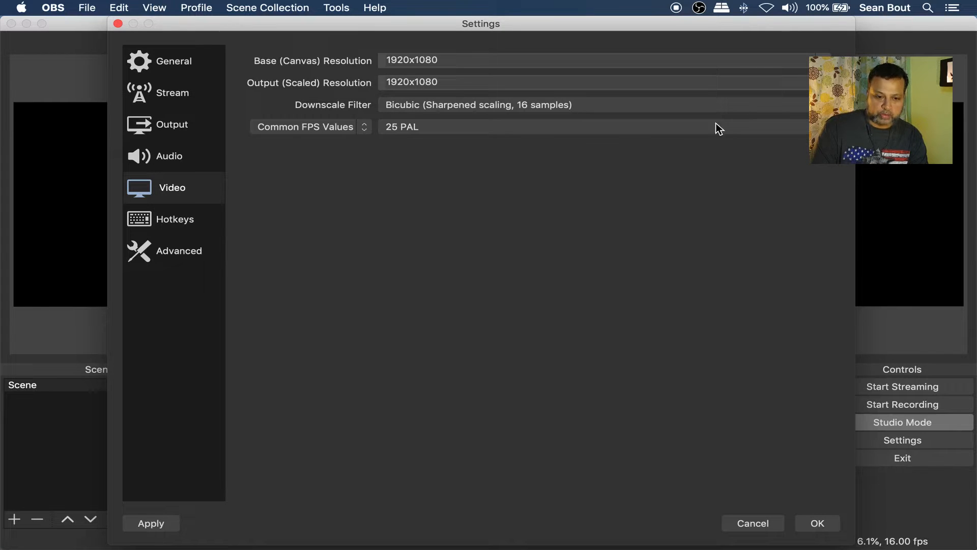
Set both the base canvas resolution and the scaled output resolution to 1280x720
left_click(728, 60)
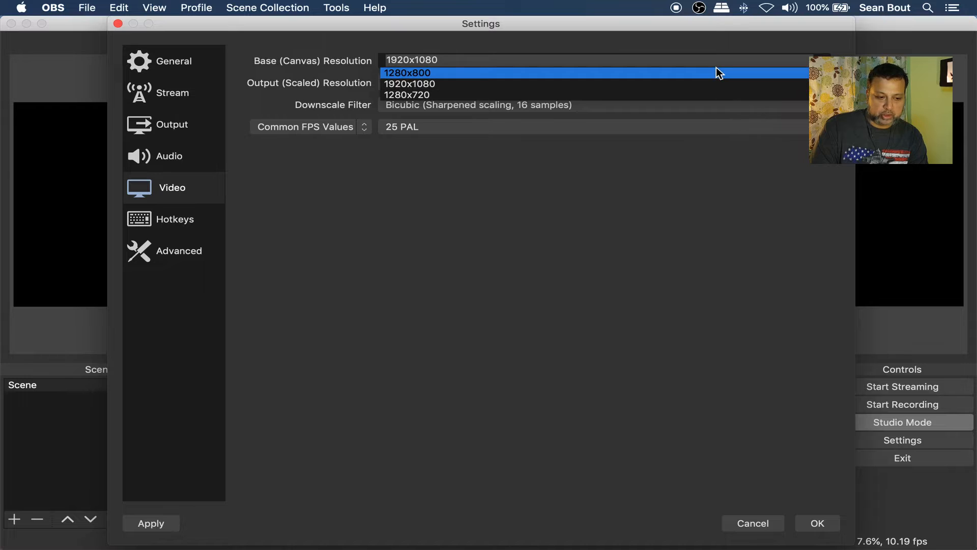
left_click(700, 95)
left_click(814, 82)
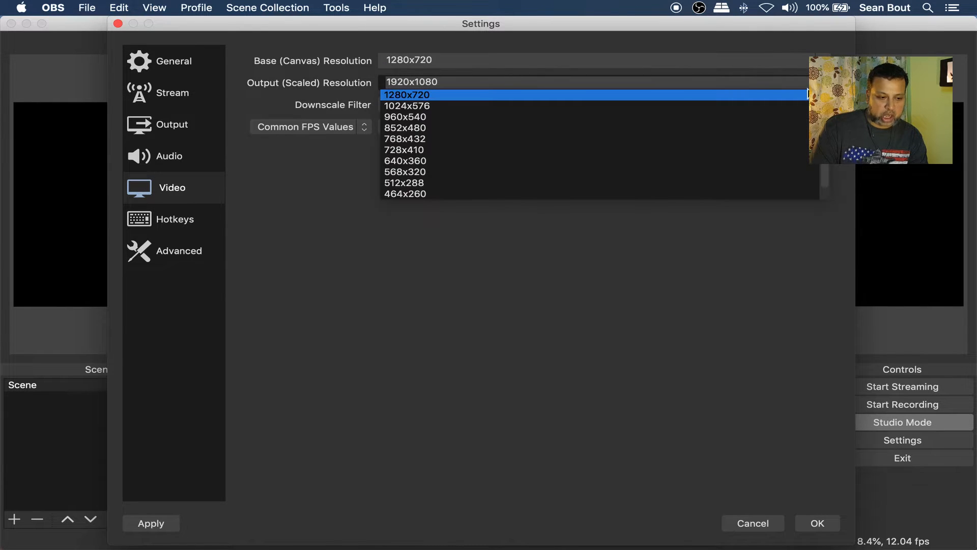
left_click(678, 94)
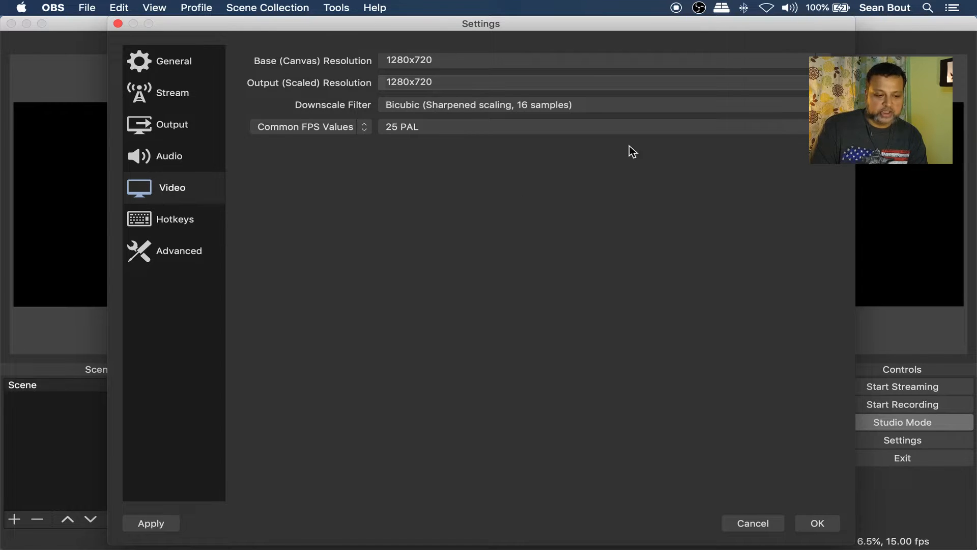
Review the common FPS values, hotkeys and advanced settings, and accept the settings
left_click(629, 128)
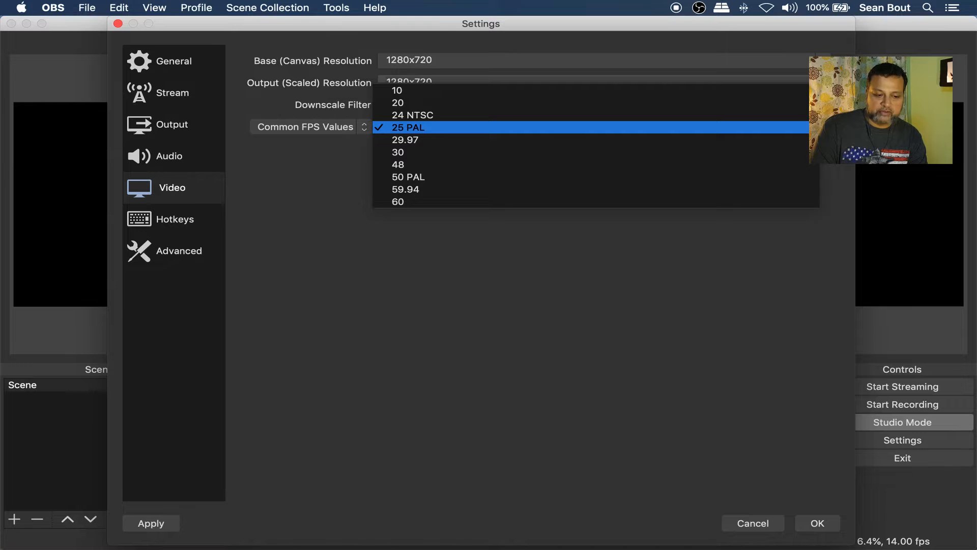
key("Escape")
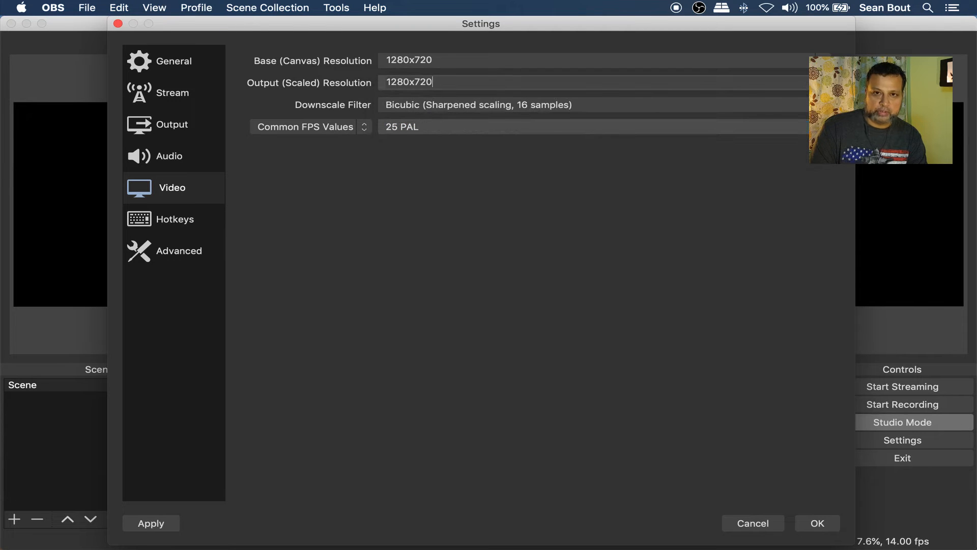
left_click(184, 219)
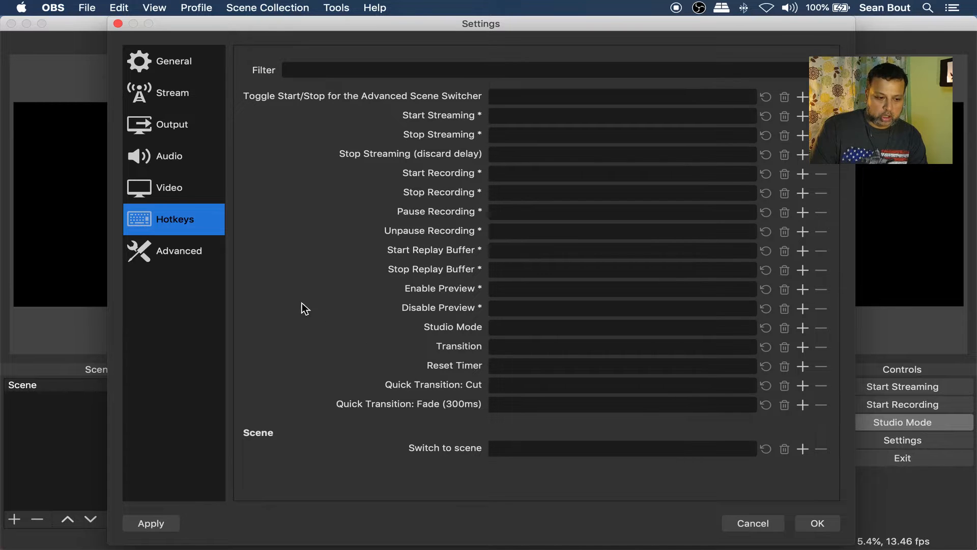
left_click(178, 251)
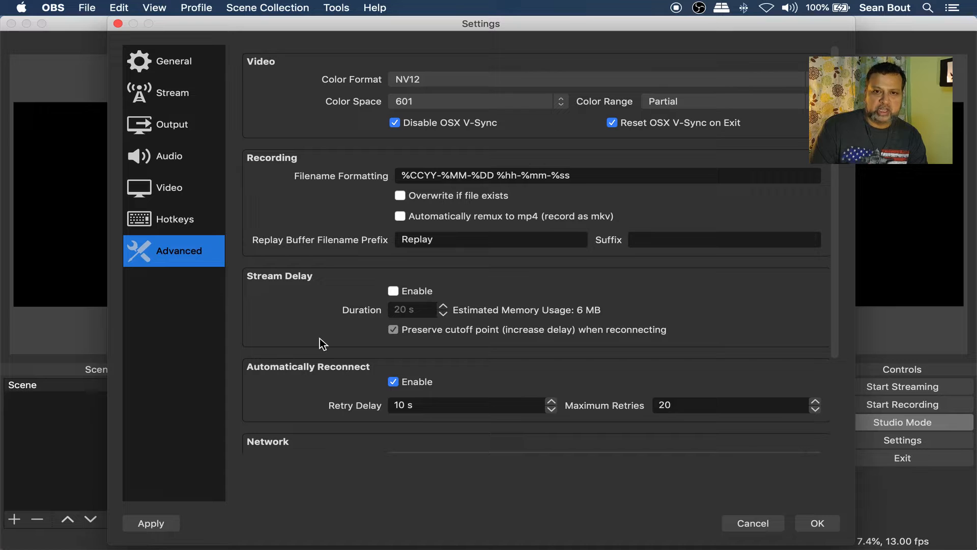
left_click(817, 523)
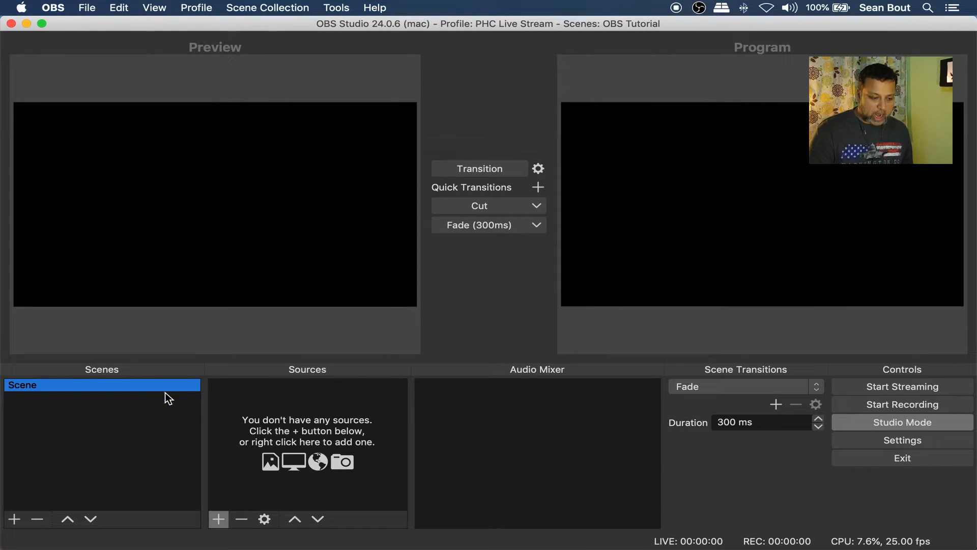
Rename the existing scene as "Welcome"
right_click(129, 381)
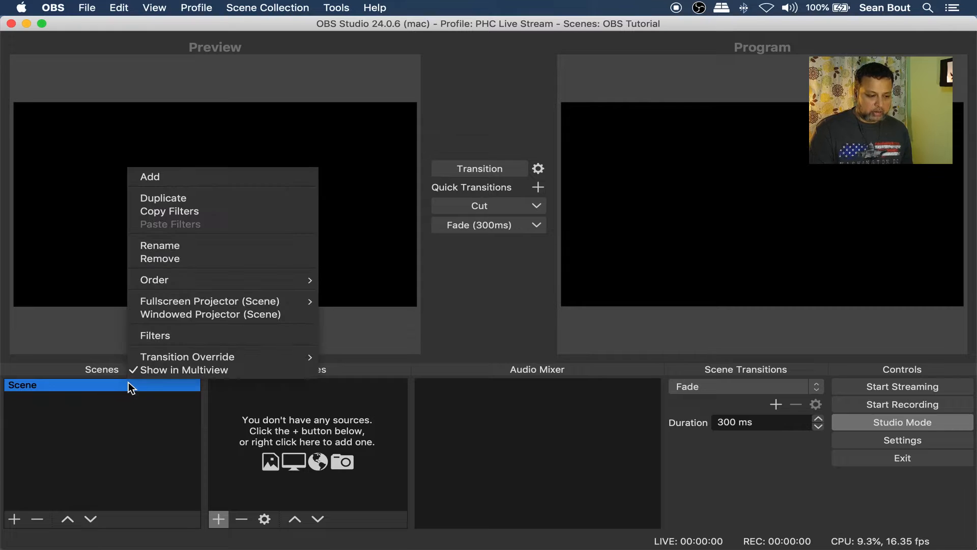
left_click(234, 246)
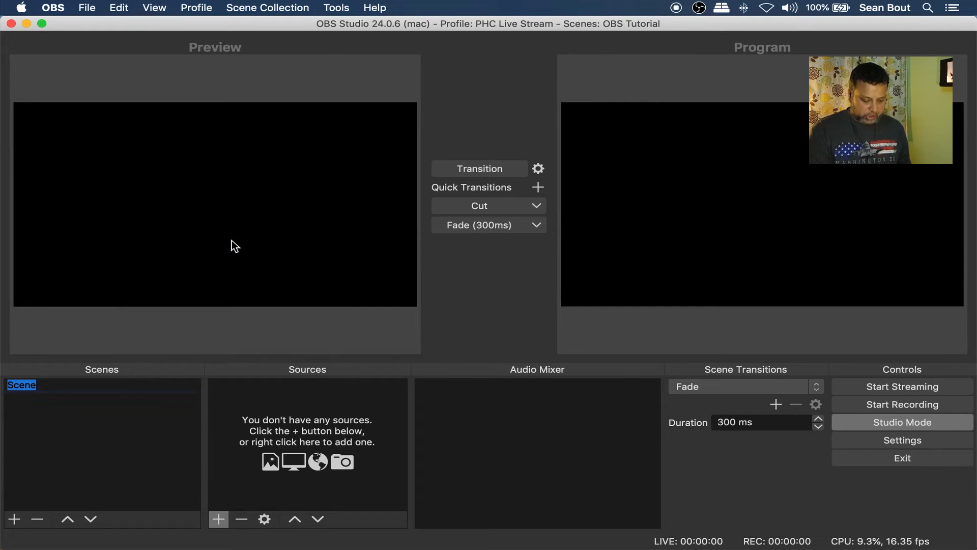
type("Welcome")
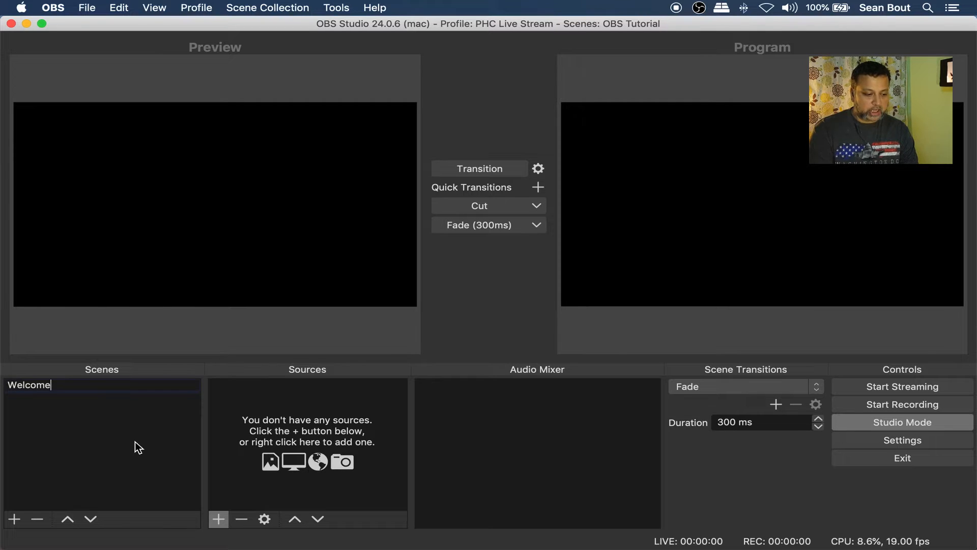
key("Return")
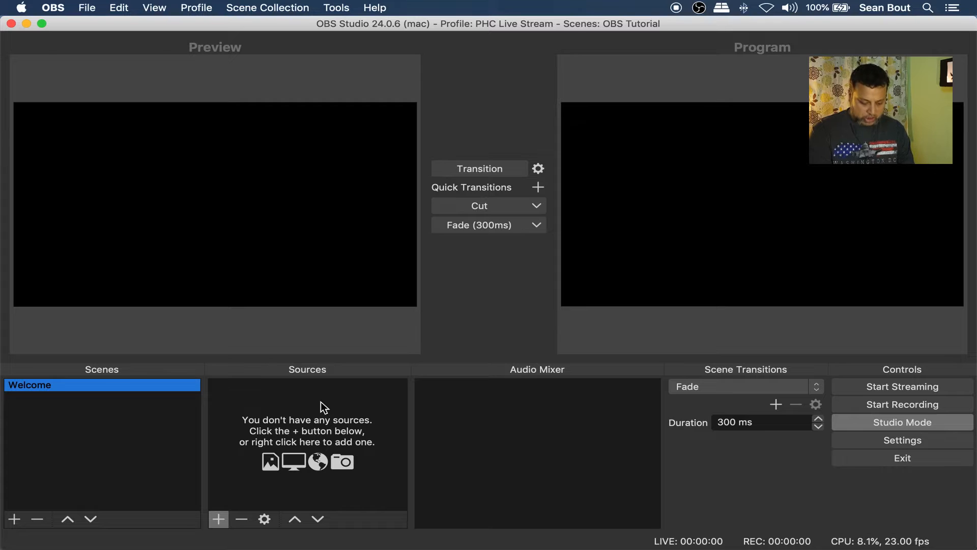
Add a new image source named "Image-Logo Watermark" to the Welcome scene
left_click(219, 519)
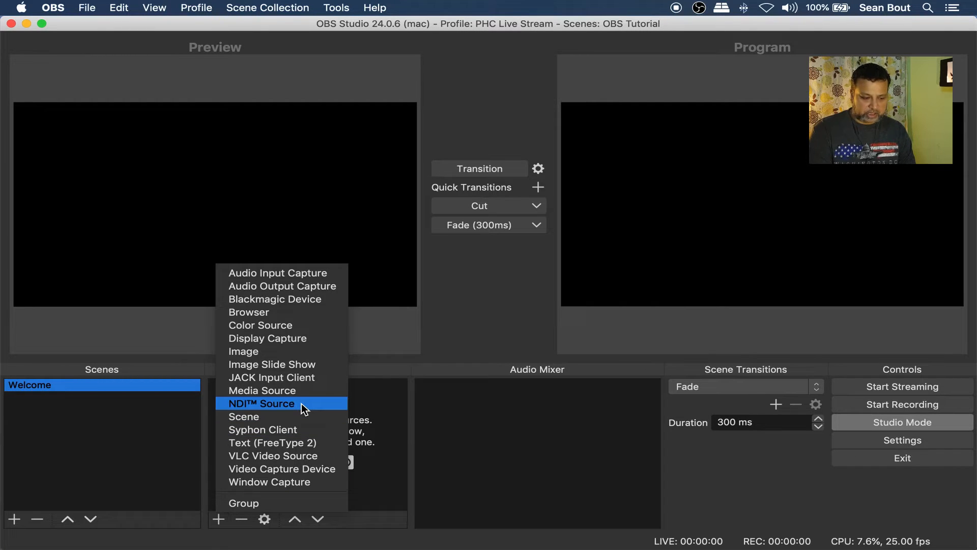
left_click(328, 353)
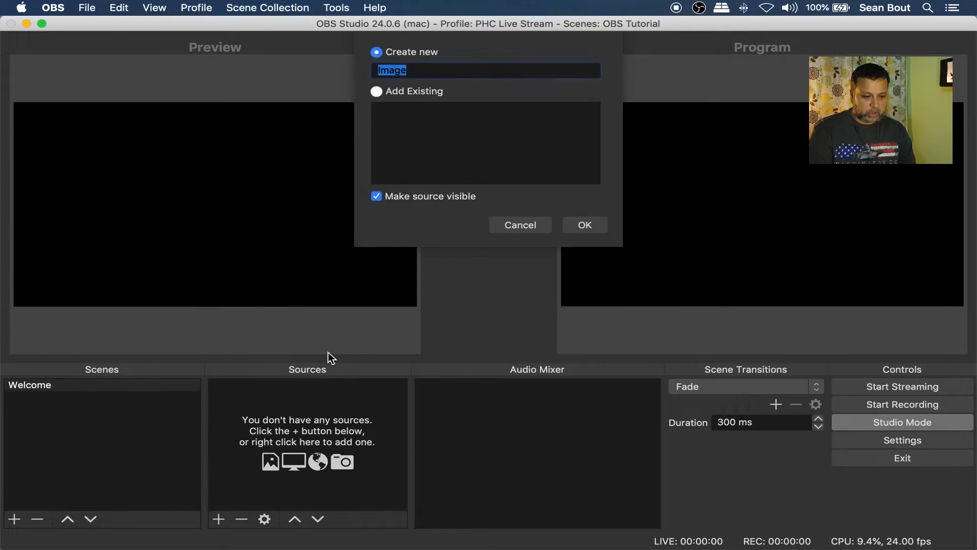
left_click(480, 71)
type("-Wa")
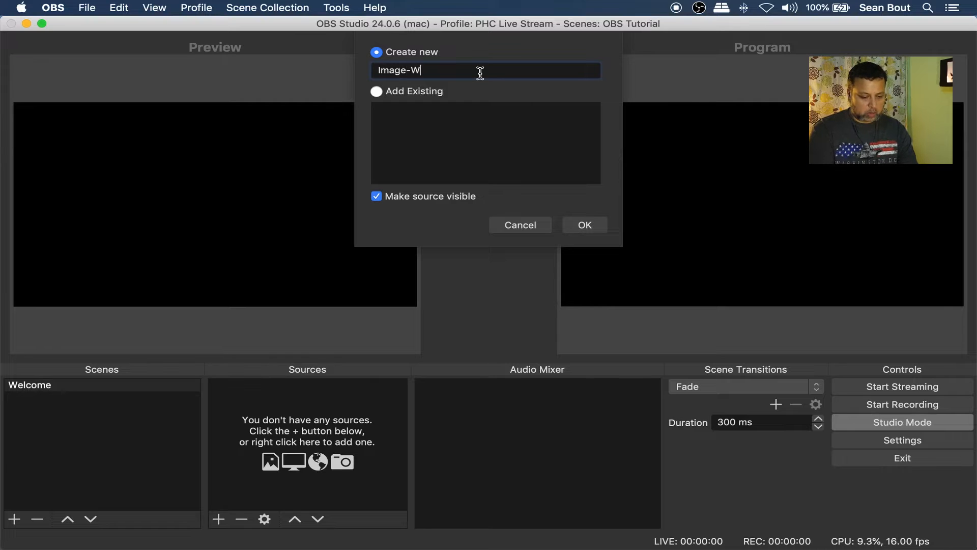
key("BackSpace")
key("BackSpace")
type("Lo")
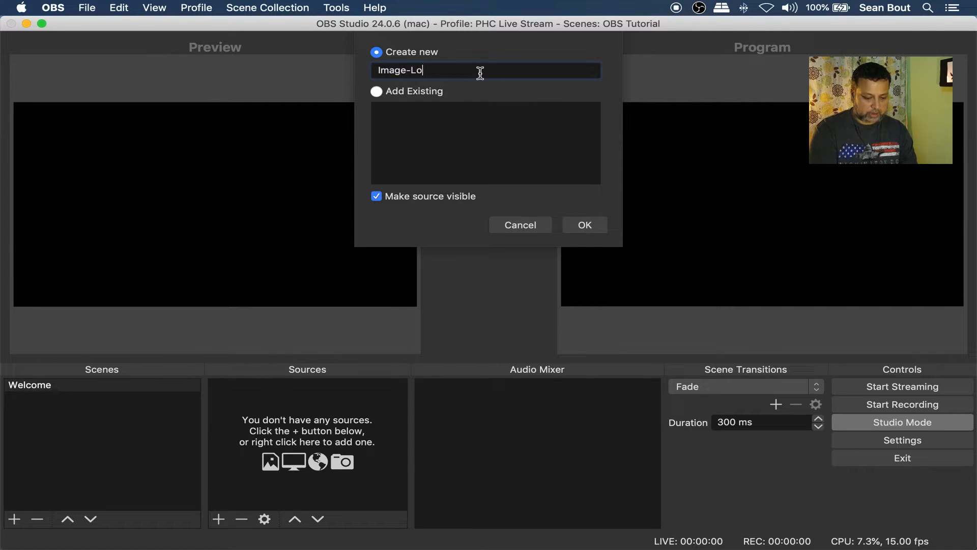
type("go Watermark")
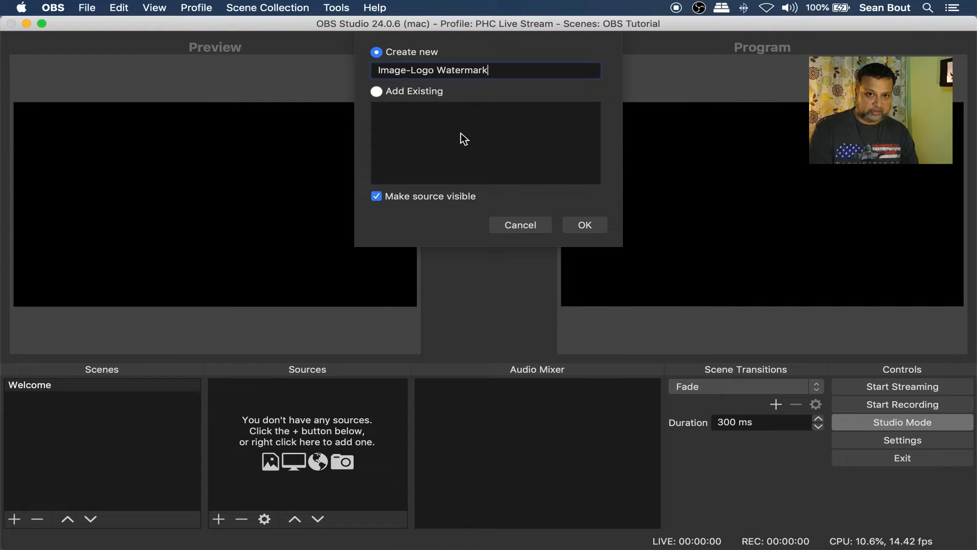
left_click(585, 226)
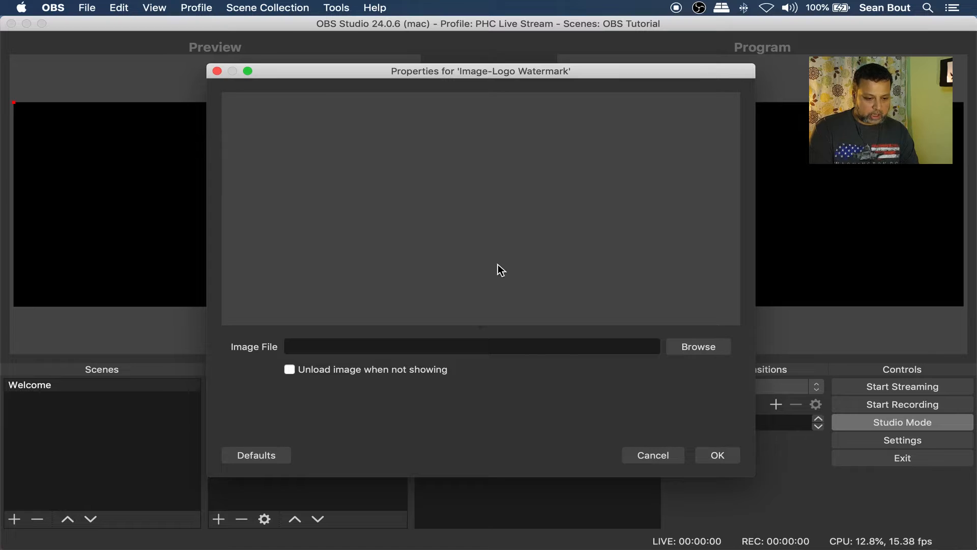
Load PHC LogoAliased Small2.png from the VLOG3 OBS folder as the watermark image, and shrink and move it to the preview canvas's upper-right corner
left_click(696, 345)
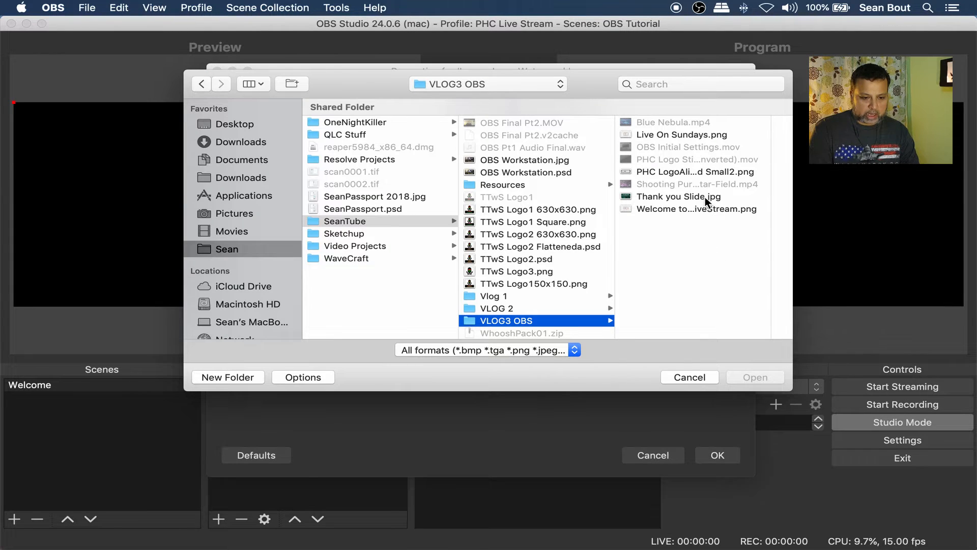
left_click(695, 173)
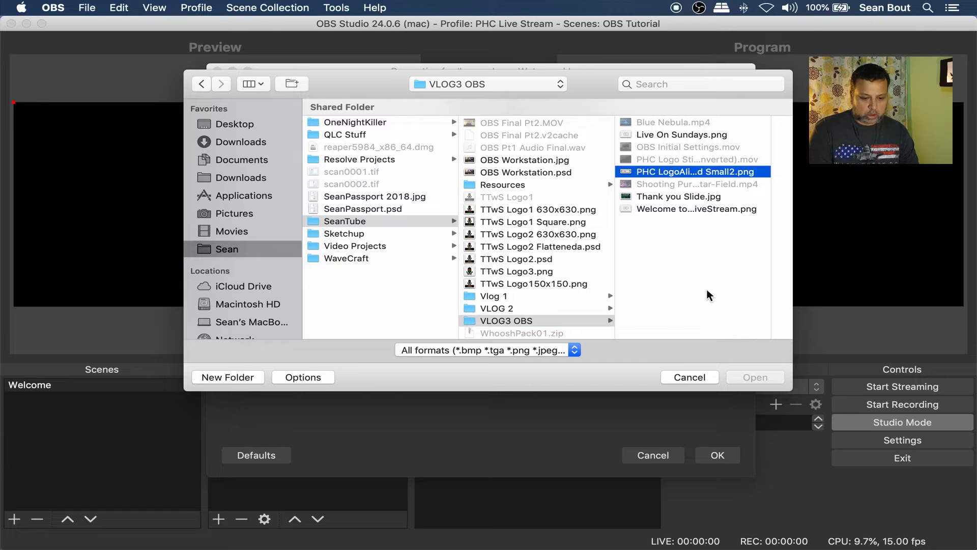
left_click(743, 377)
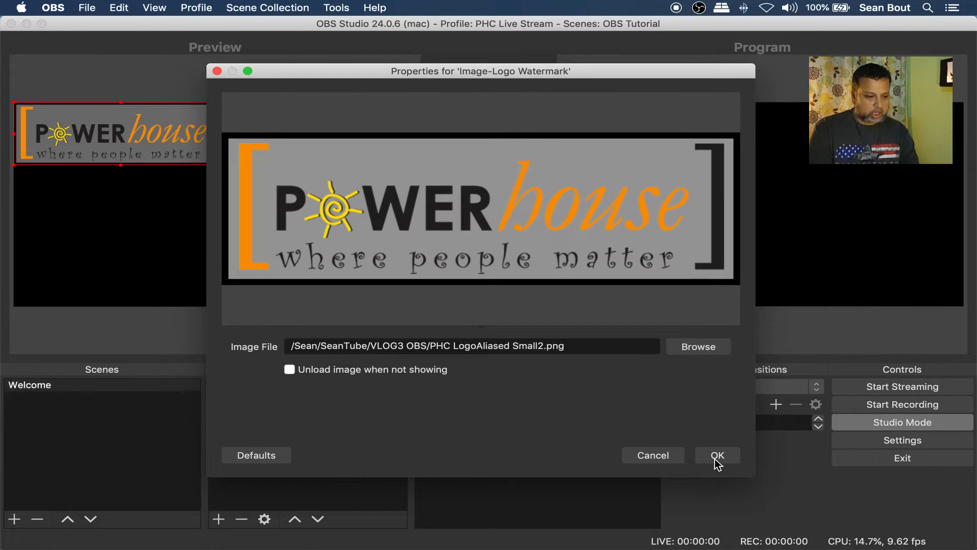
key("Return")
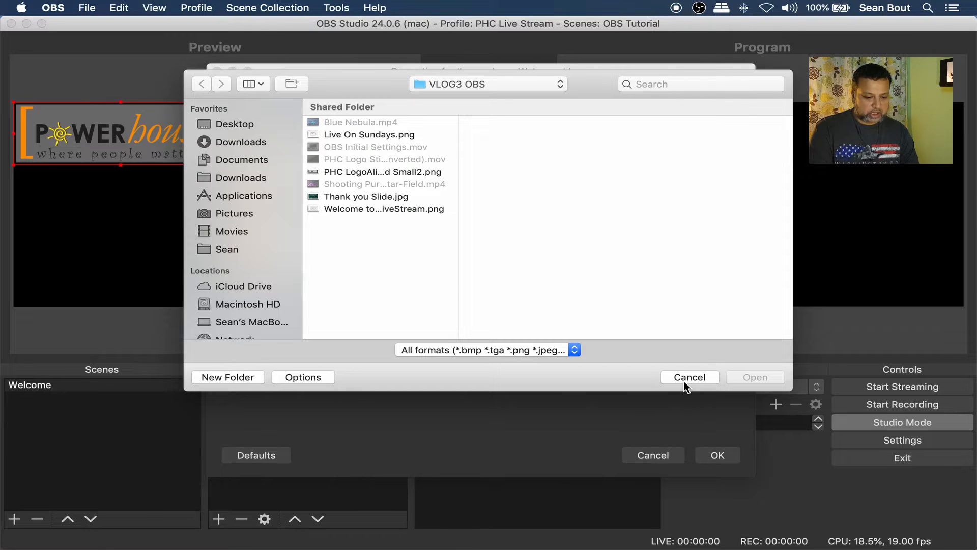
left_click(686, 381)
key("Return")
left_click(685, 385)
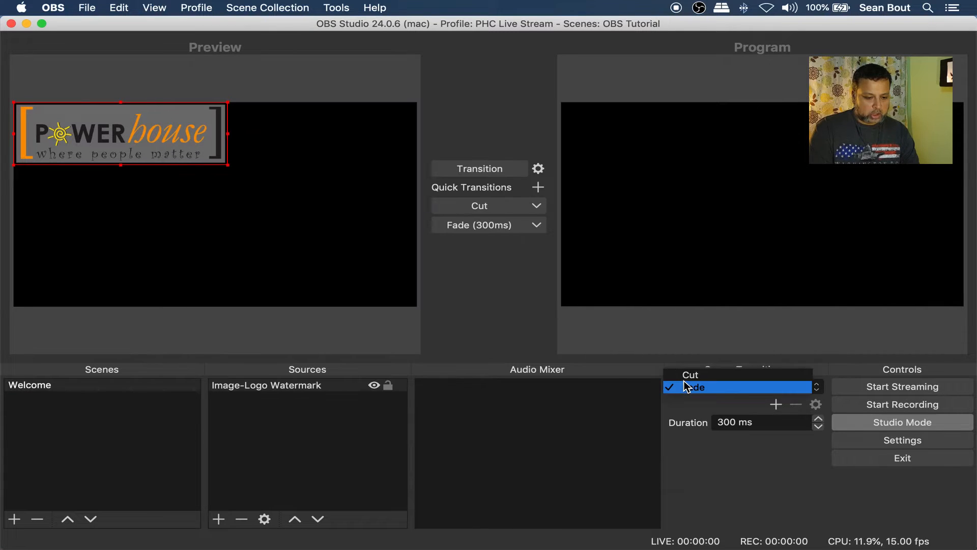
left_click(537, 352)
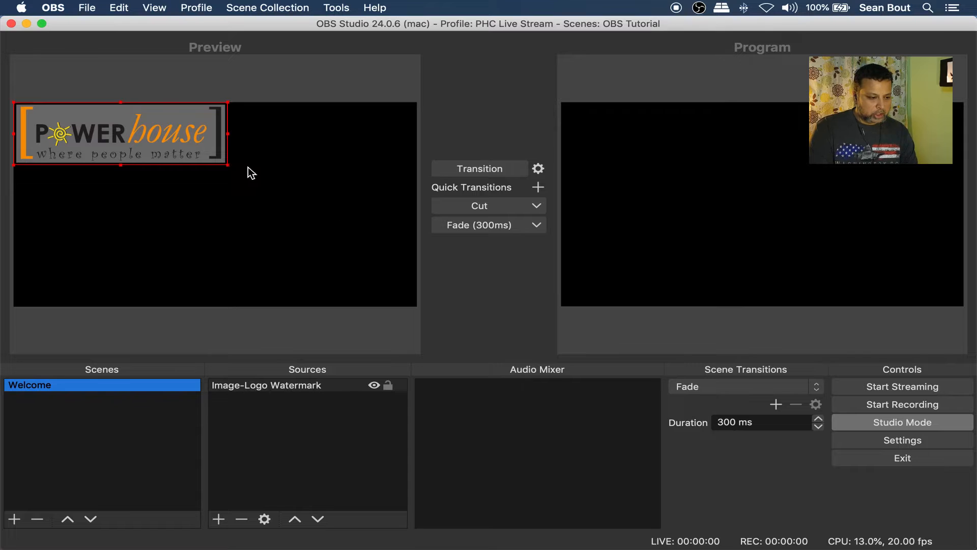
left_click_drag(228, 164, 377, 121)
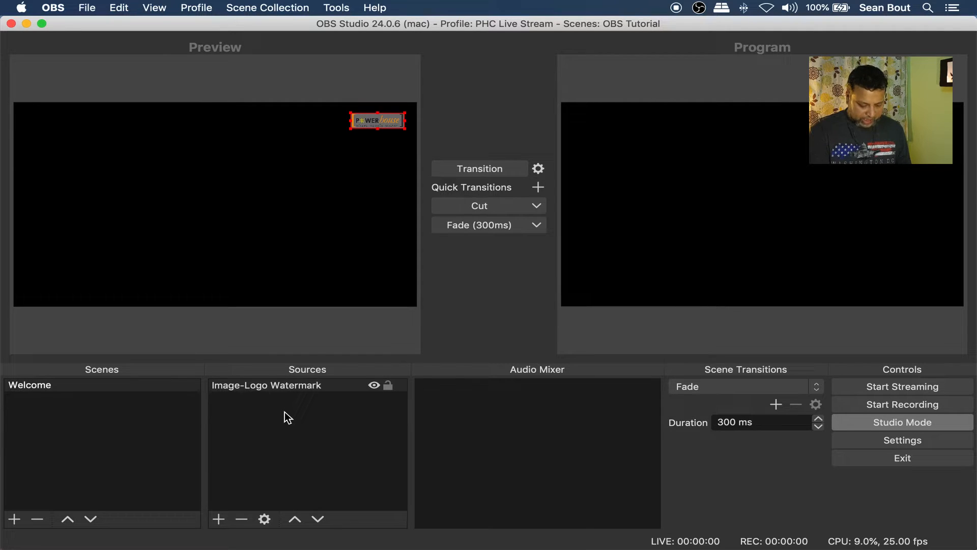
Add a new Text (FreeType 2) source named "Text-Speaker Name" to the Welcome scene
left_click(219, 519)
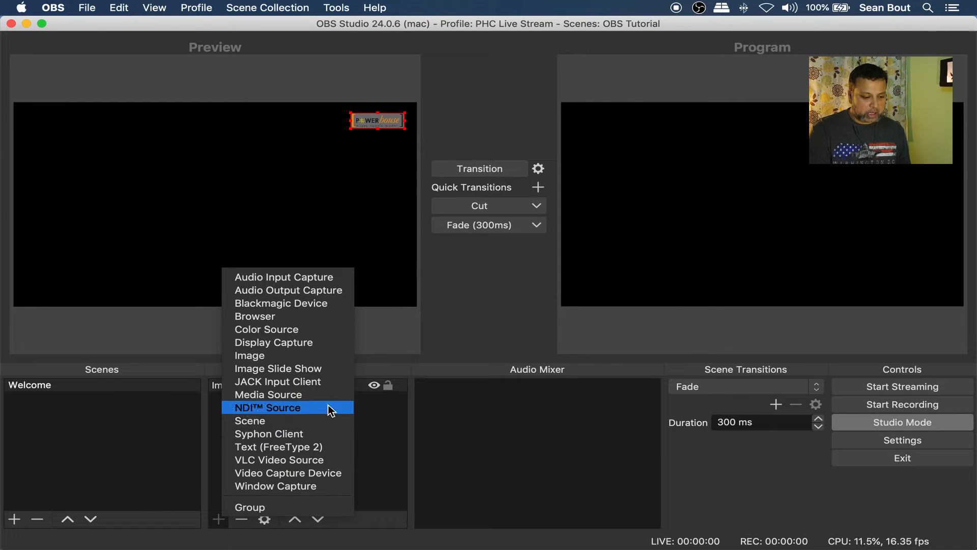
left_click(313, 447)
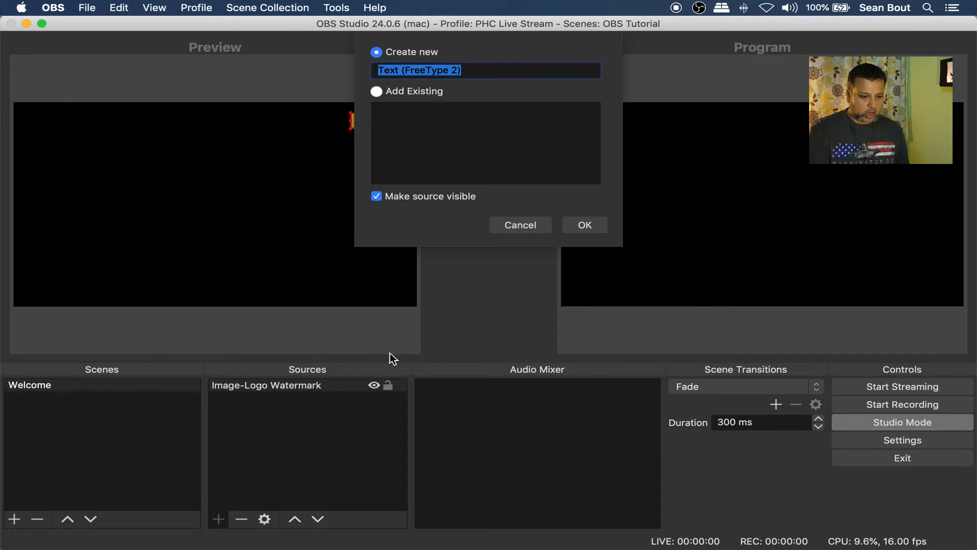
left_click(515, 68)
key("BackSpace")
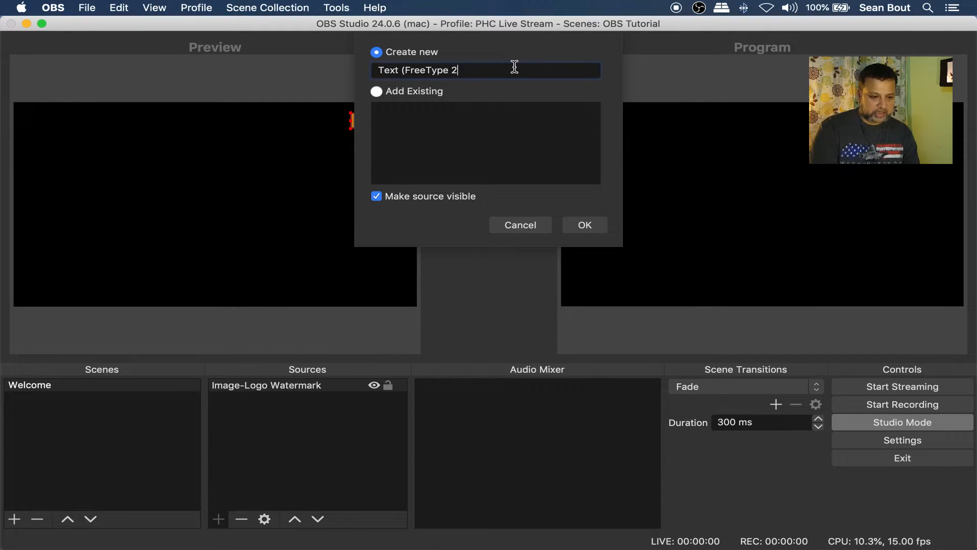
key("BackSpace")
key("BackSpace")
key("BackSpace")
key("BackSpace")
key("BackSpace")
key("BackSpace")
key("BackSpace")
key("BackSpace")
key("BackSpace")
key("BackSpace")
key("BackSpace")
key("BackSpace")
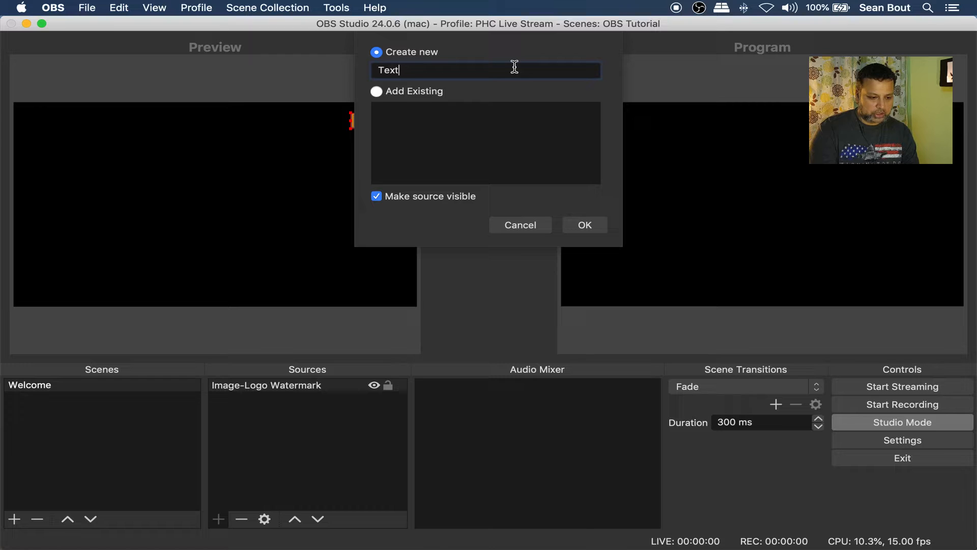
type("-Spe")
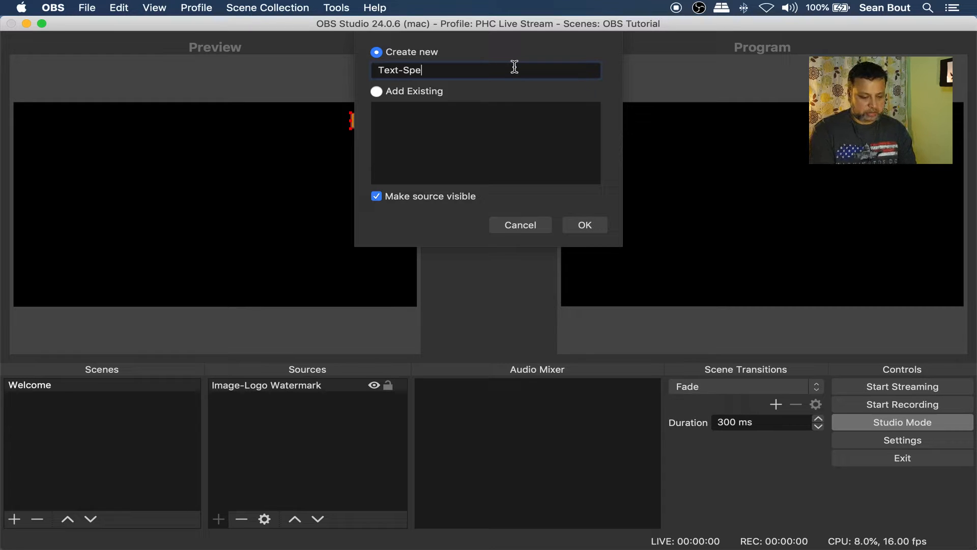
type("aker Name")
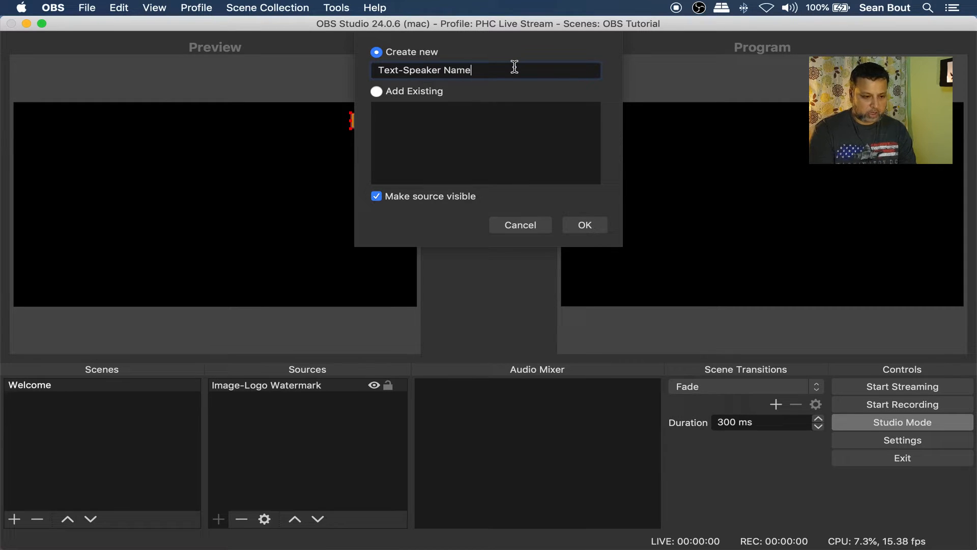
key("Return")
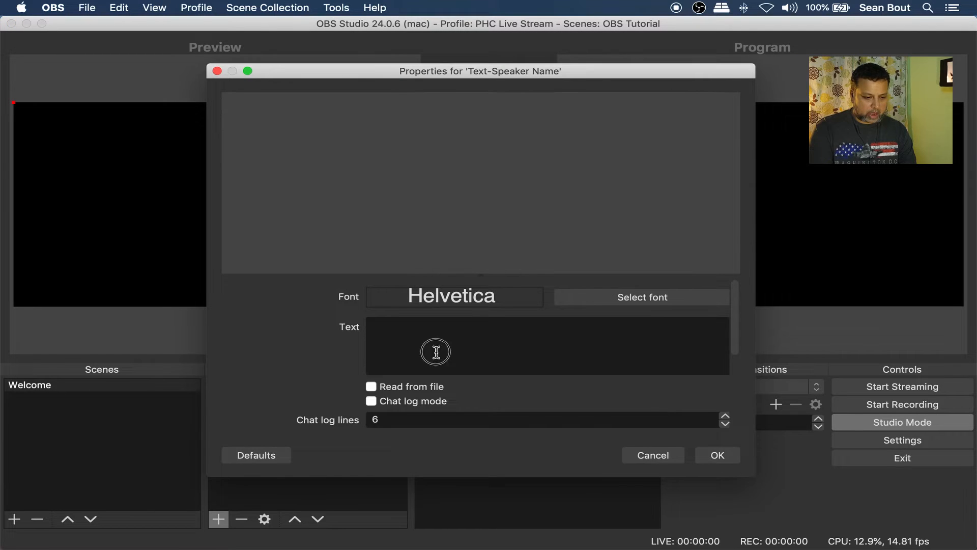
Enter "Speaker Name" as the text of the new text source
left_click(436, 352)
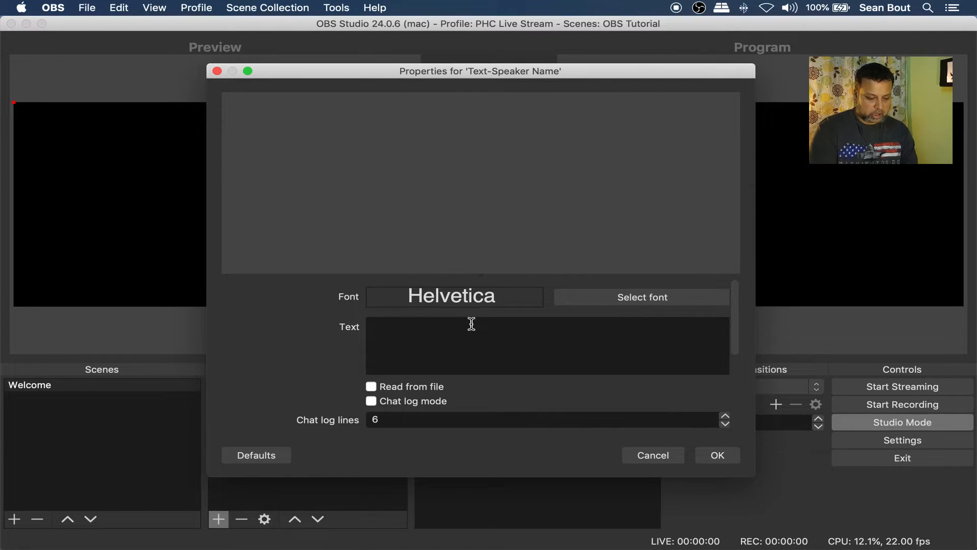
type("Speaker")
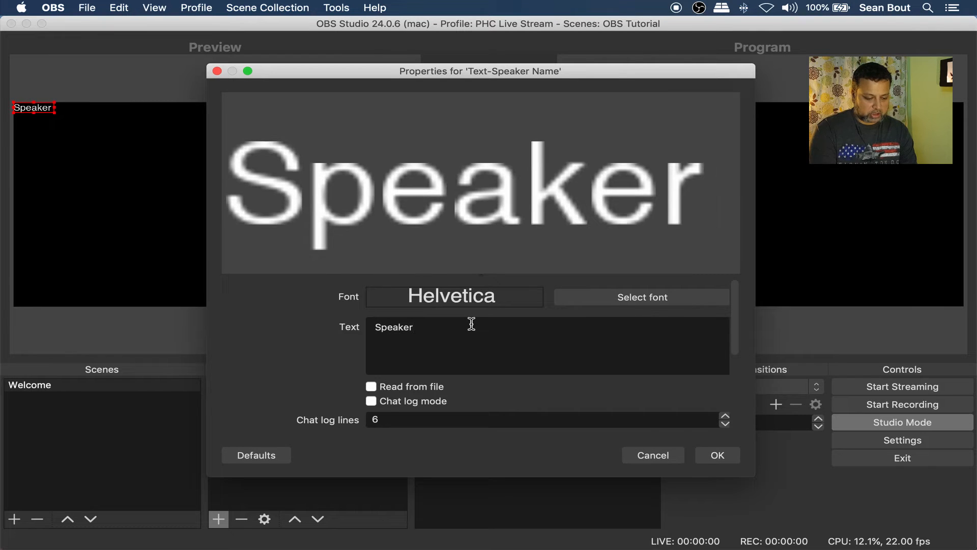
type(" Name")
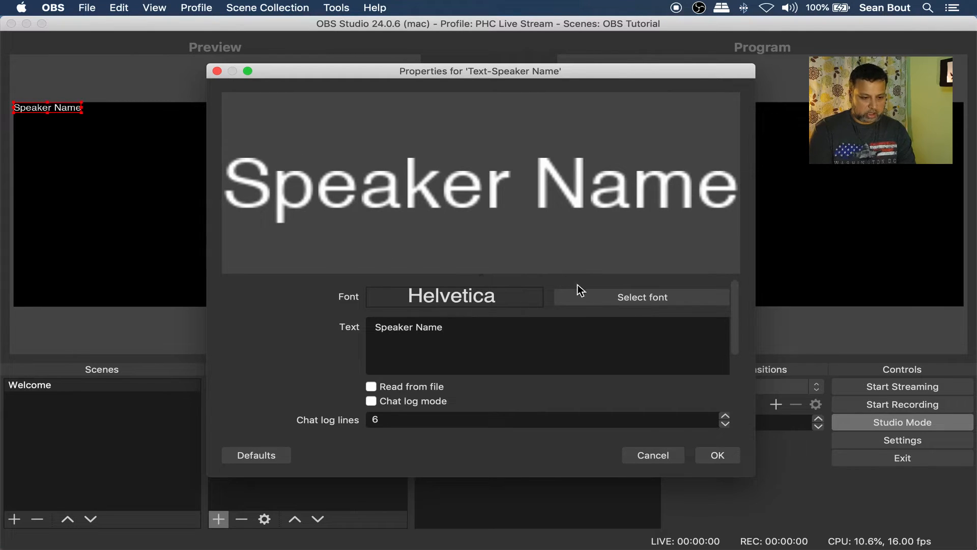
Enable both the outline and the drop shadow for the speaker name text
scroll(312, 375, "down", 3)
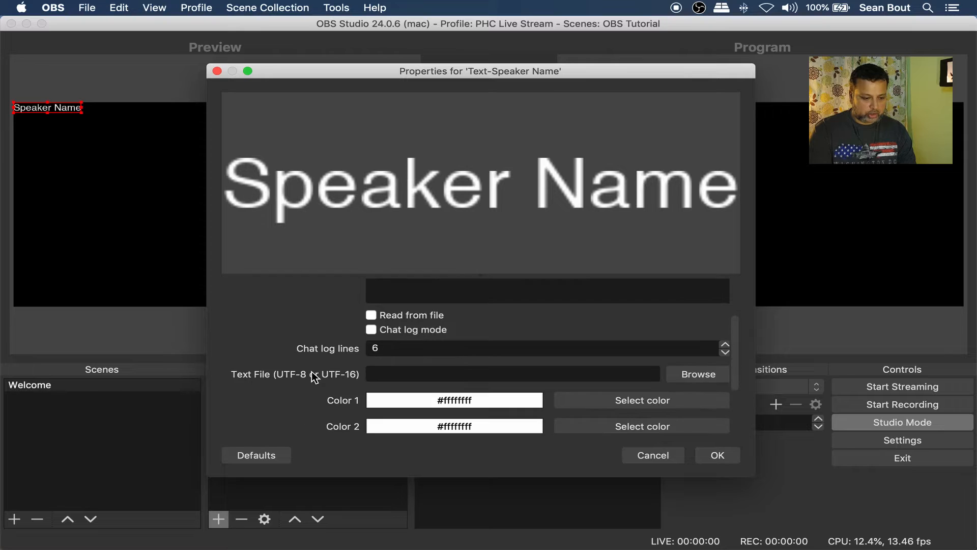
scroll(312, 377, "down", 2)
scroll(312, 371, "down", 1)
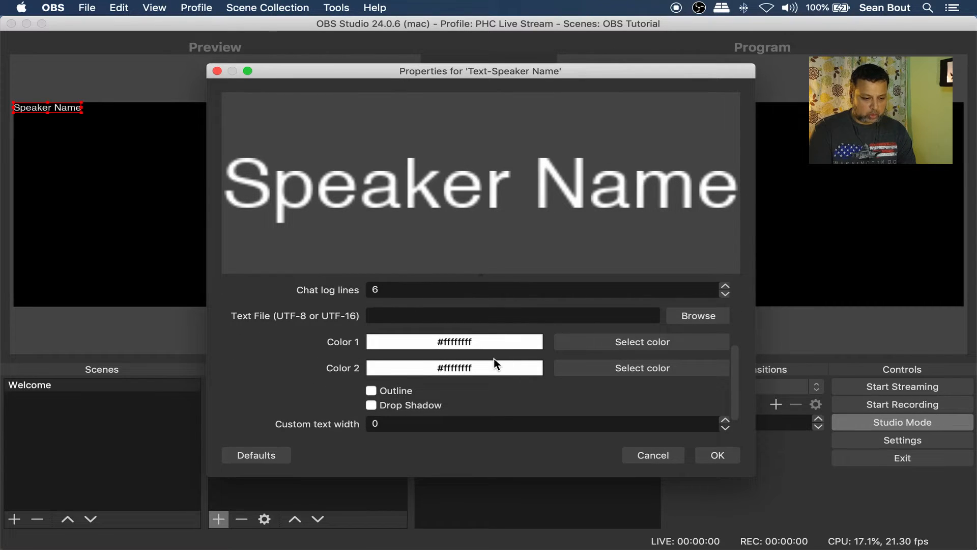
left_click(371, 390)
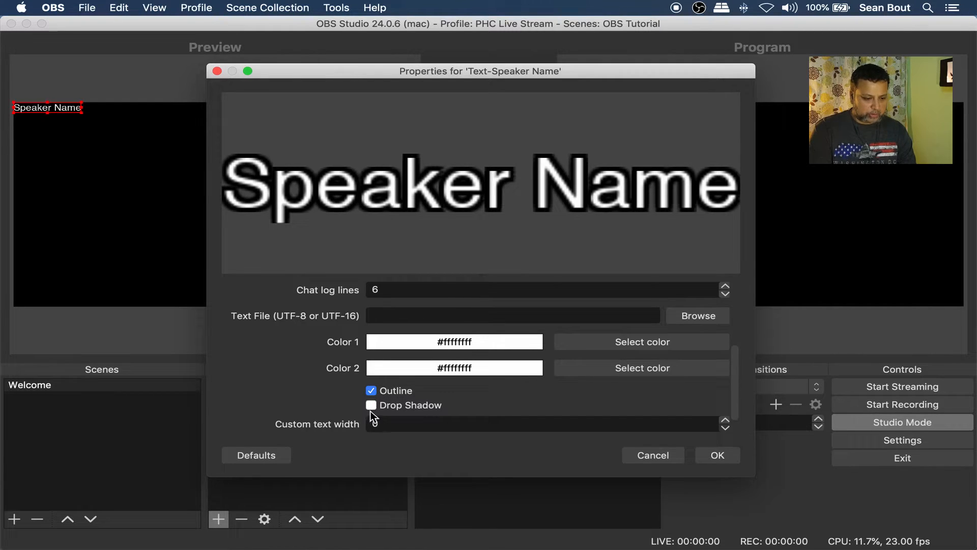
left_click(371, 405)
Set the speaker name text's font to Lithos Pro Regular and accept the source properties
scroll(307, 379, "up", 5)
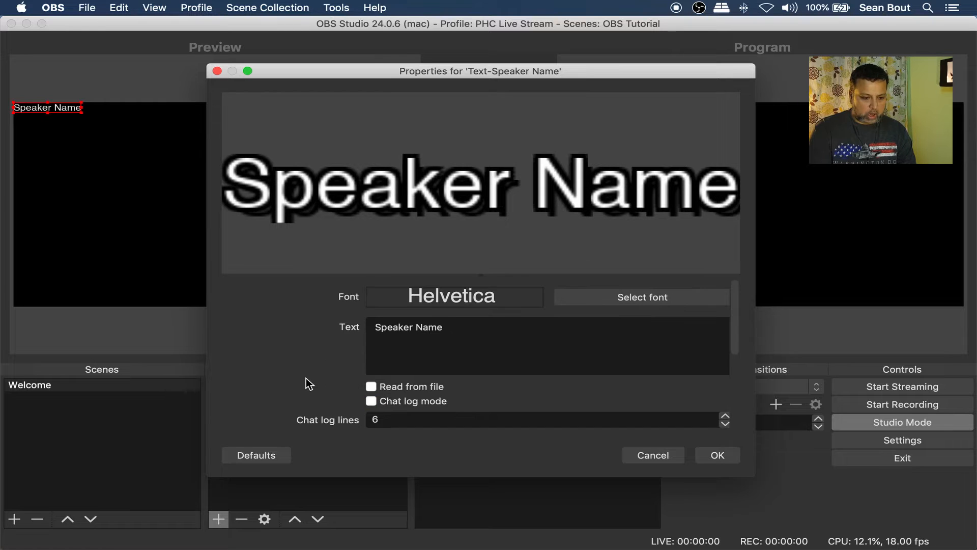
left_click(615, 303)
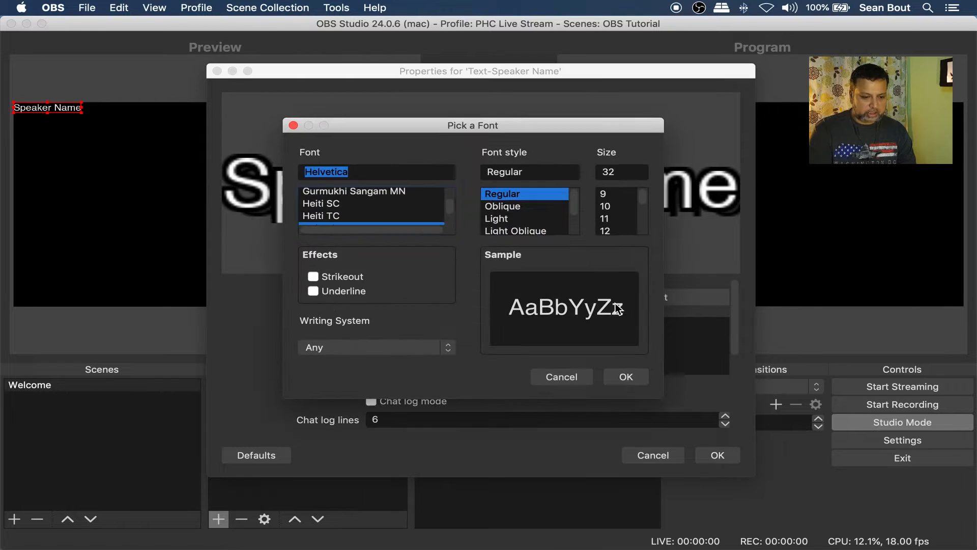
scroll(368, 204, "down", 10)
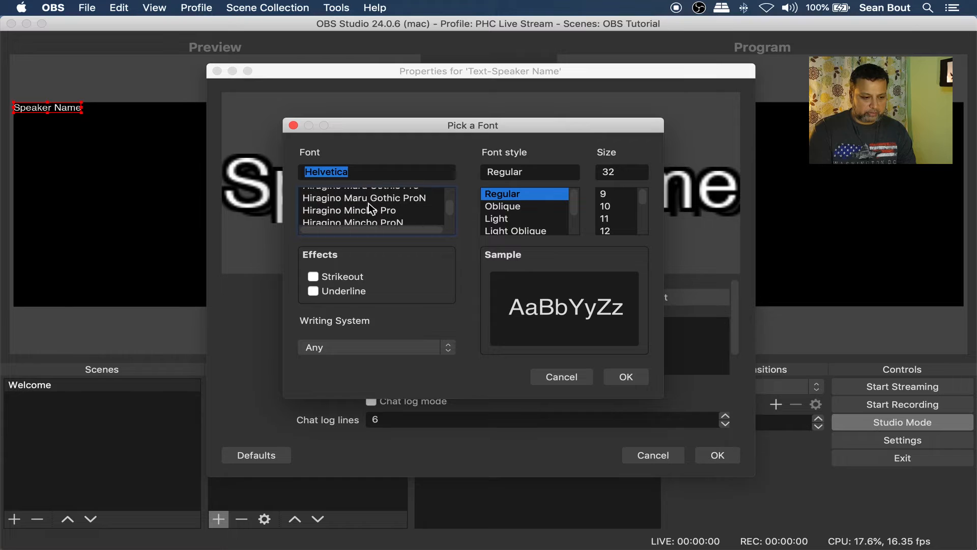
scroll(369, 203, "down", 5)
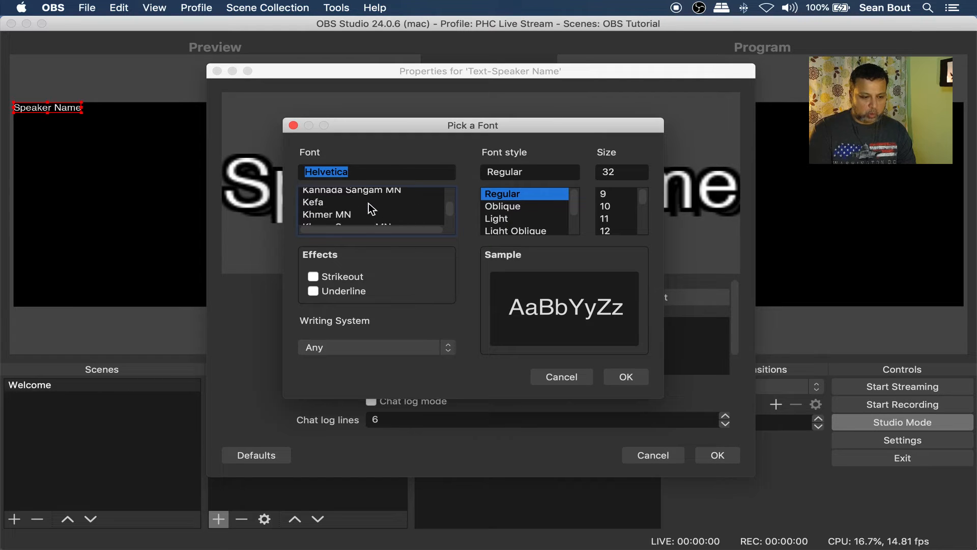
scroll(369, 203, "down", 8)
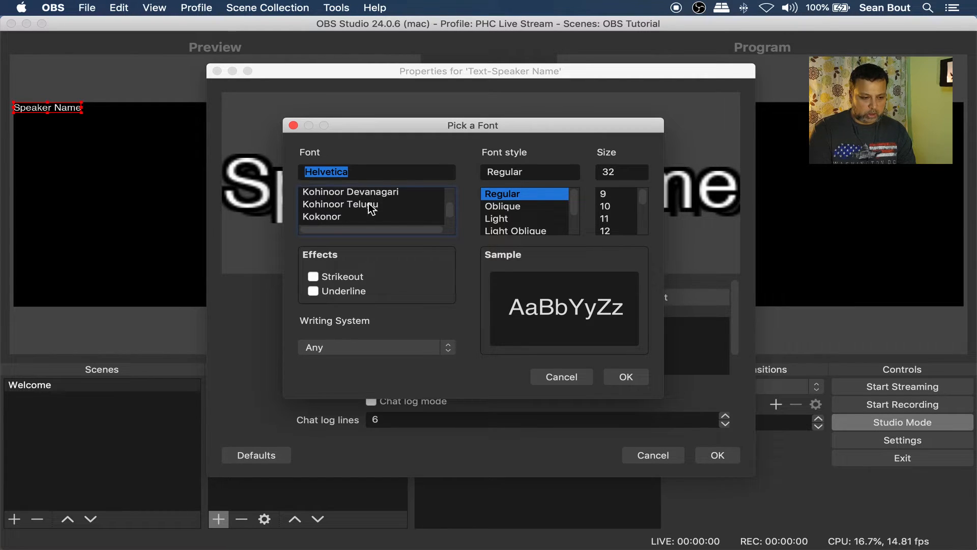
scroll(369, 203, "down", 2)
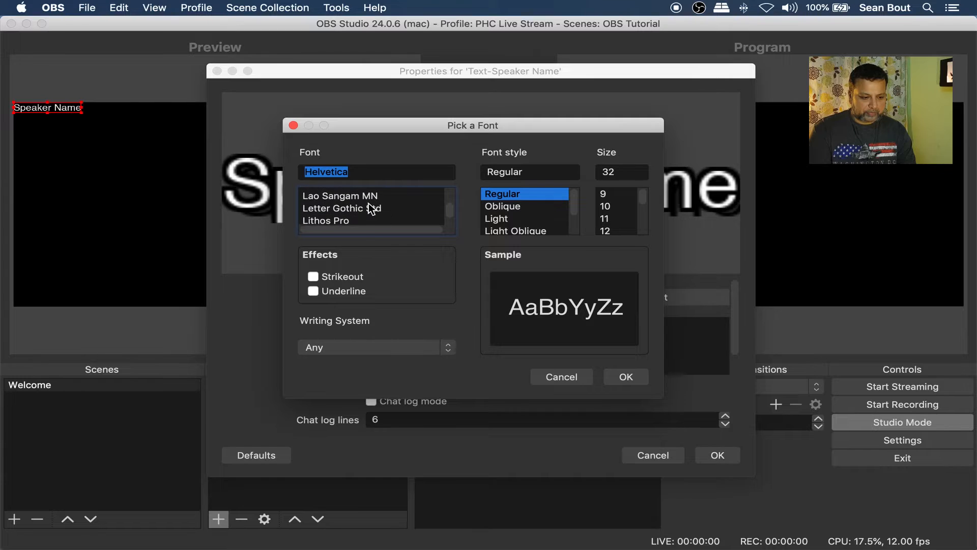
left_click(368, 203)
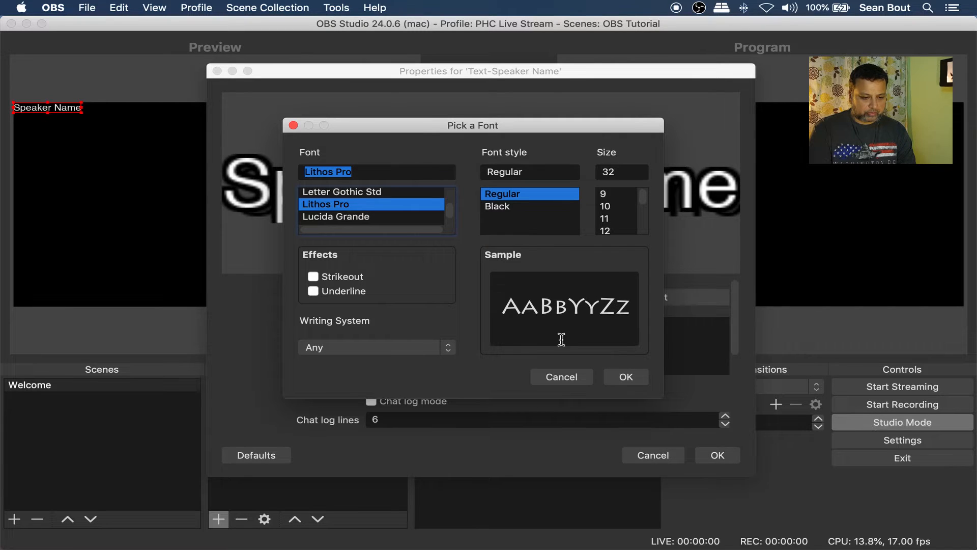
left_click(628, 379)
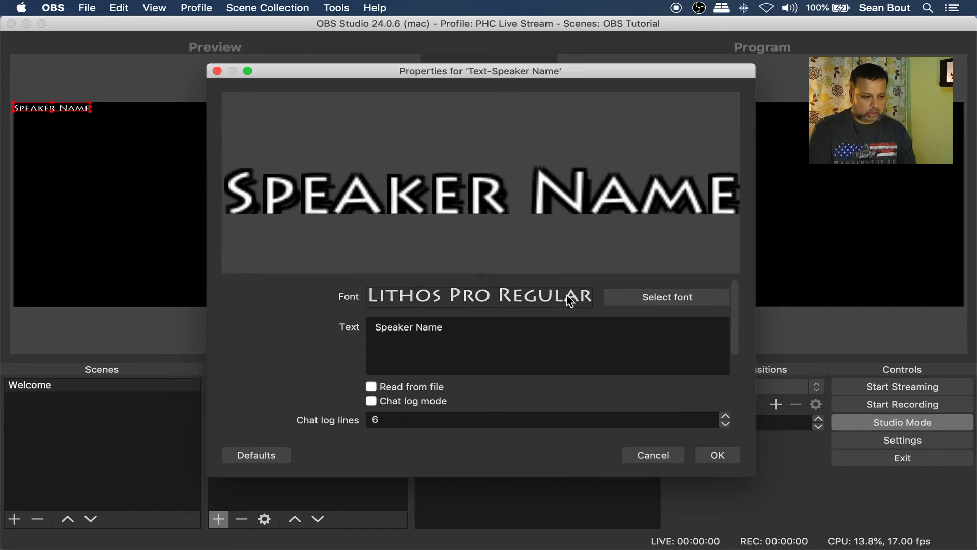
left_click(727, 456)
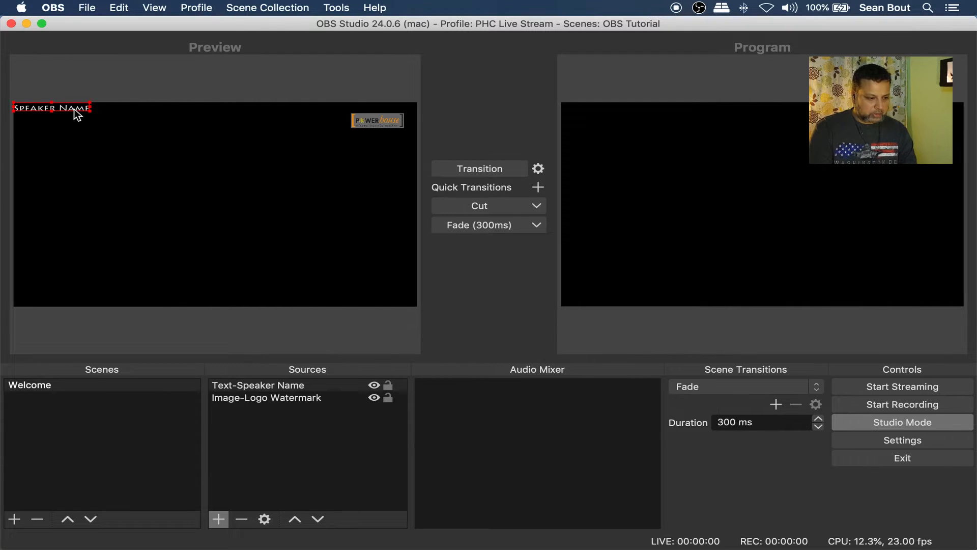
Place the speaker name text near the lower edge of the scene, centered horizontally, and hide it
left_click_drag(73, 108, 236, 295)
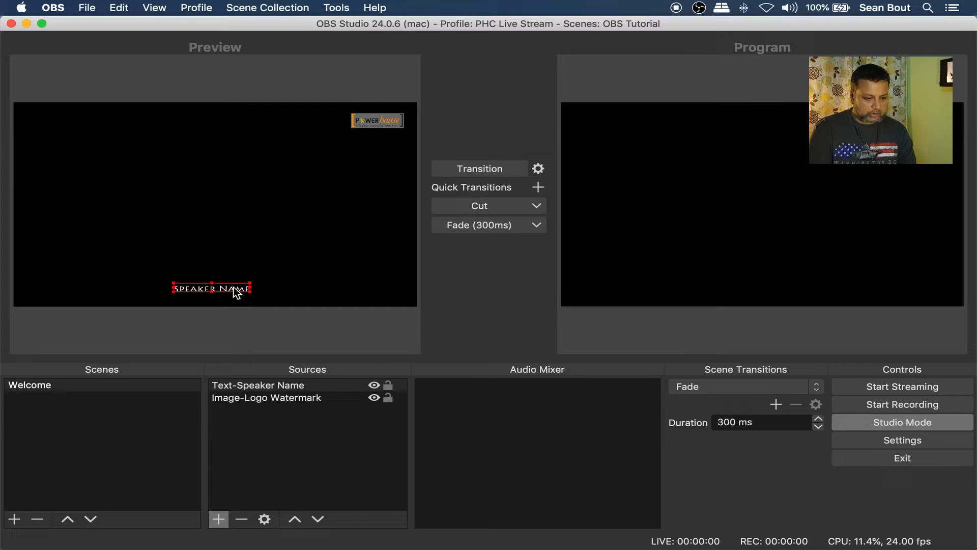
right_click(234, 289)
mouse_move(320, 288)
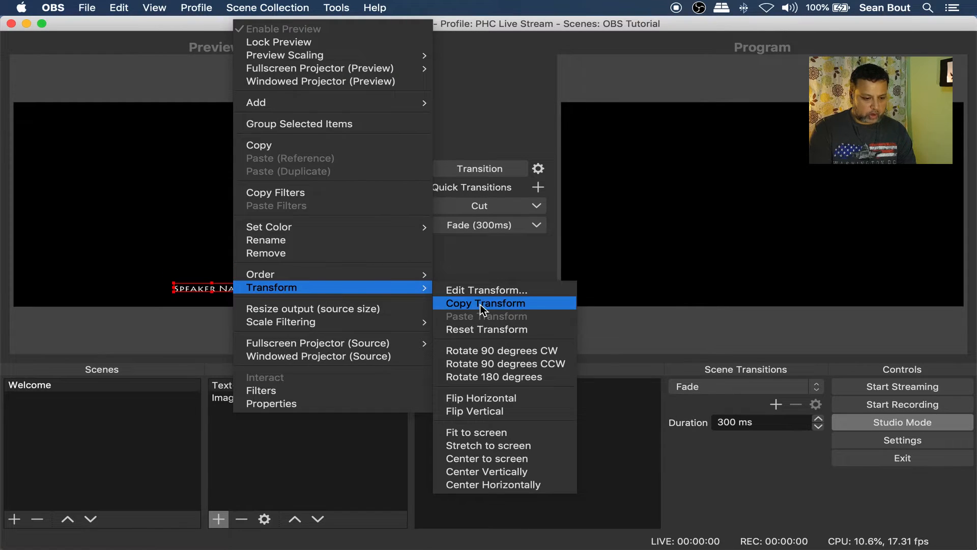
left_click(488, 483)
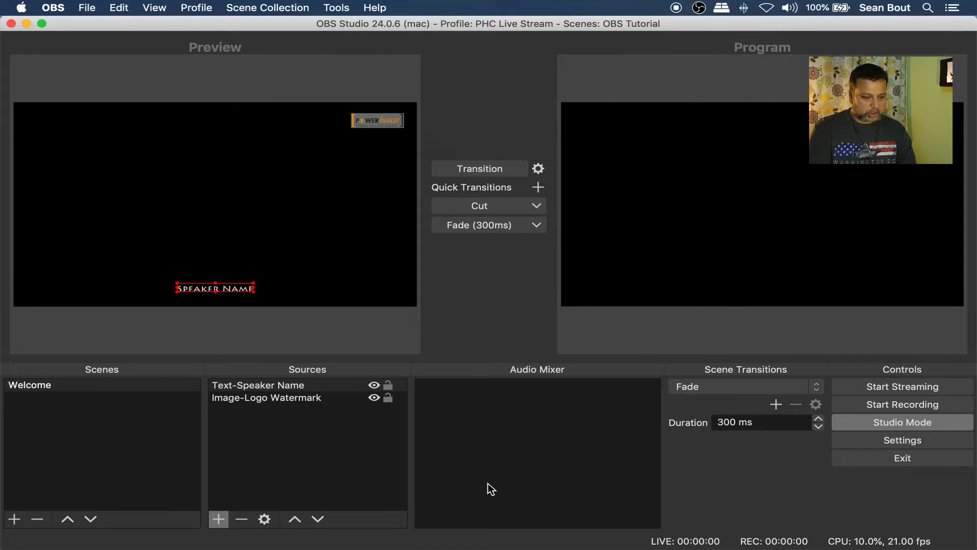
left_click(353, 450)
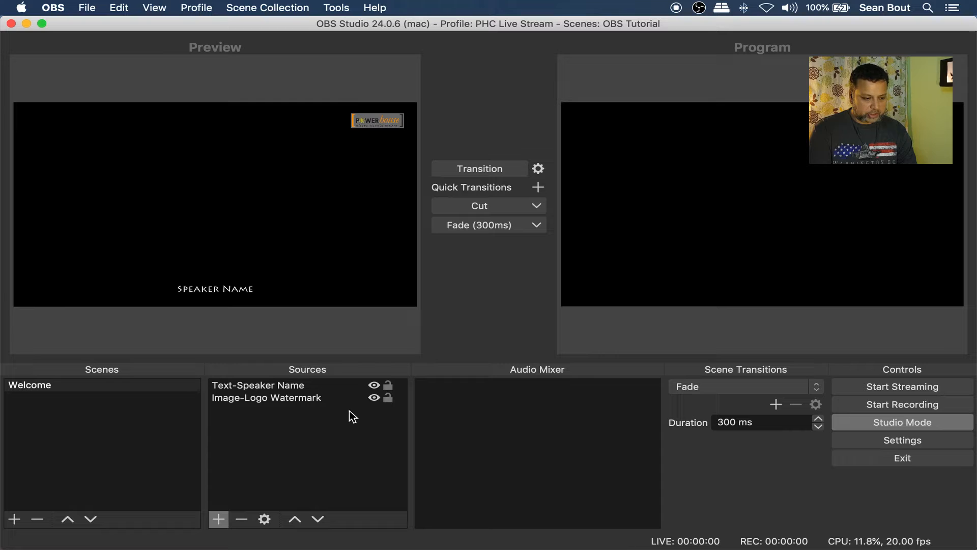
left_click(374, 385)
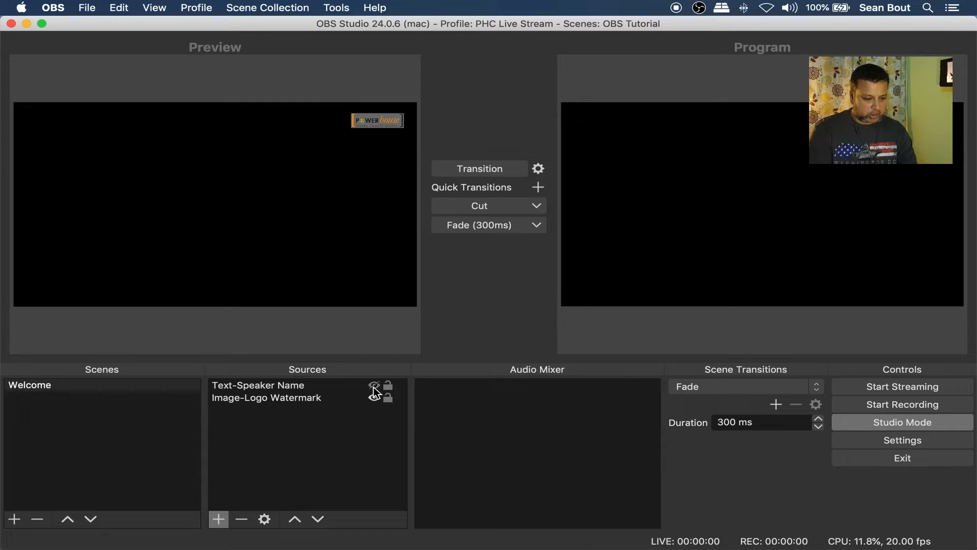
Lock the logo watermark source and move it above the speaker name text in the source order
left_click(329, 402)
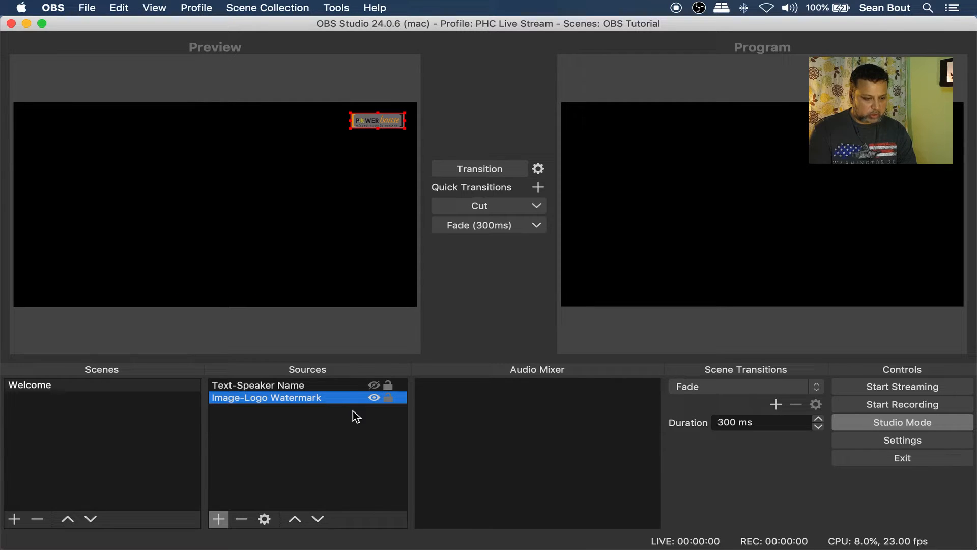
left_click(388, 398)
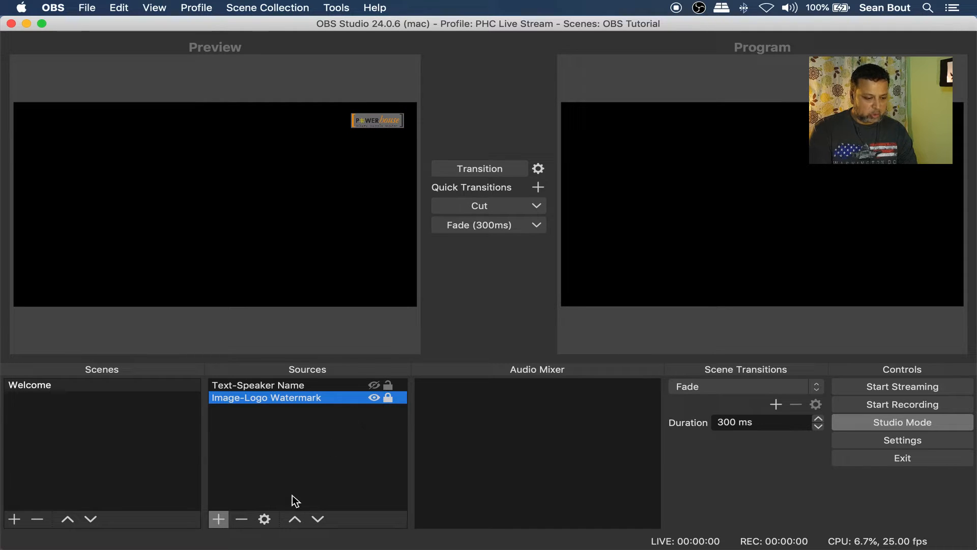
left_click(297, 520)
left_click(363, 466)
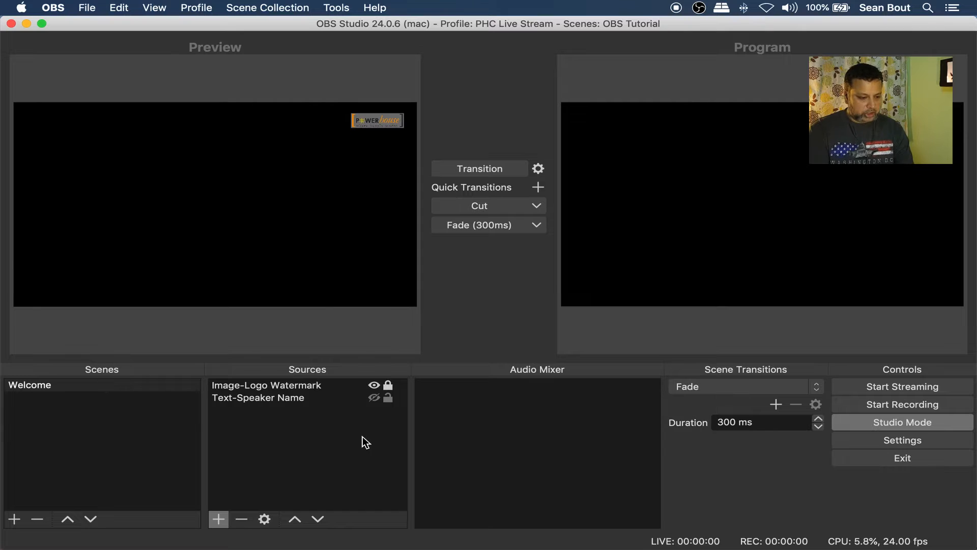
Add a new VLC Video Source named "AudioPlaylist" to the Welcome scene
left_click(219, 519)
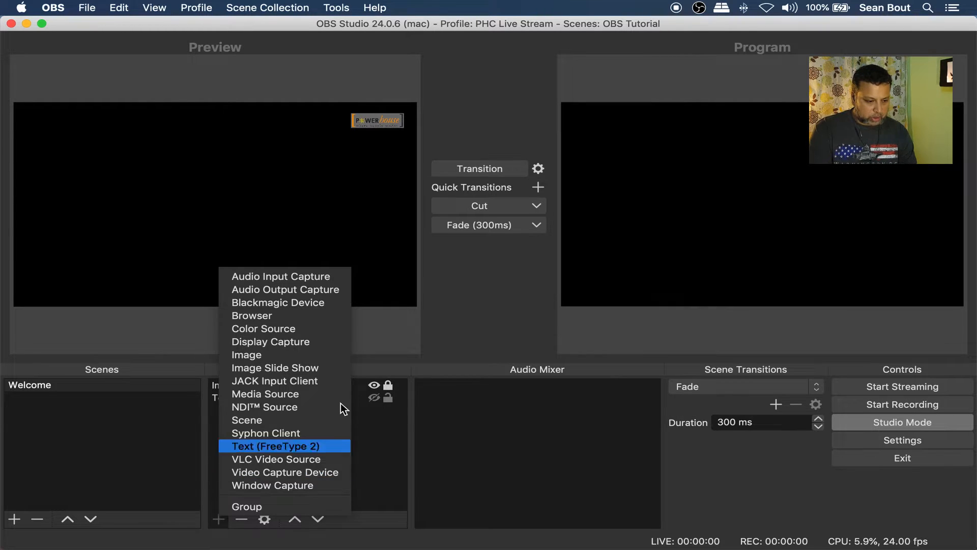
left_click(283, 481)
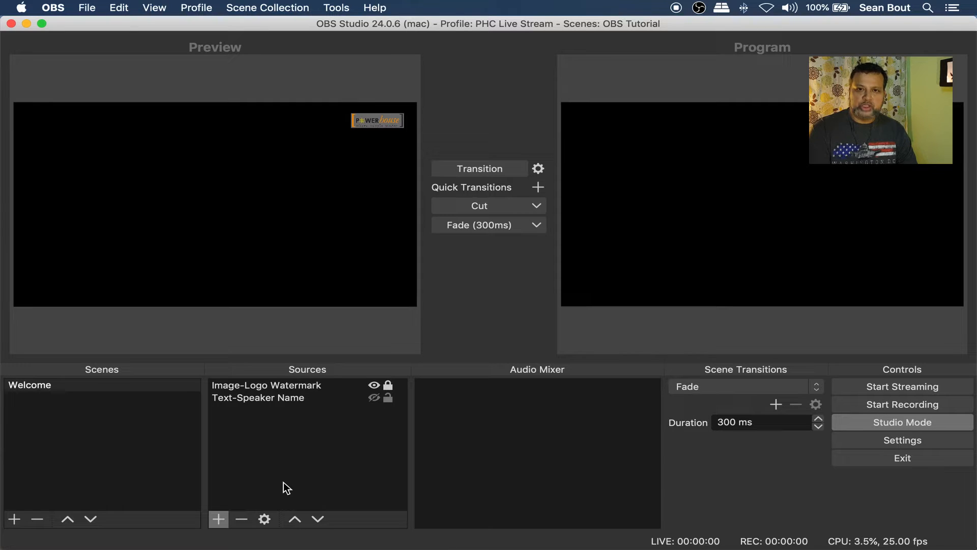
left_click(219, 519)
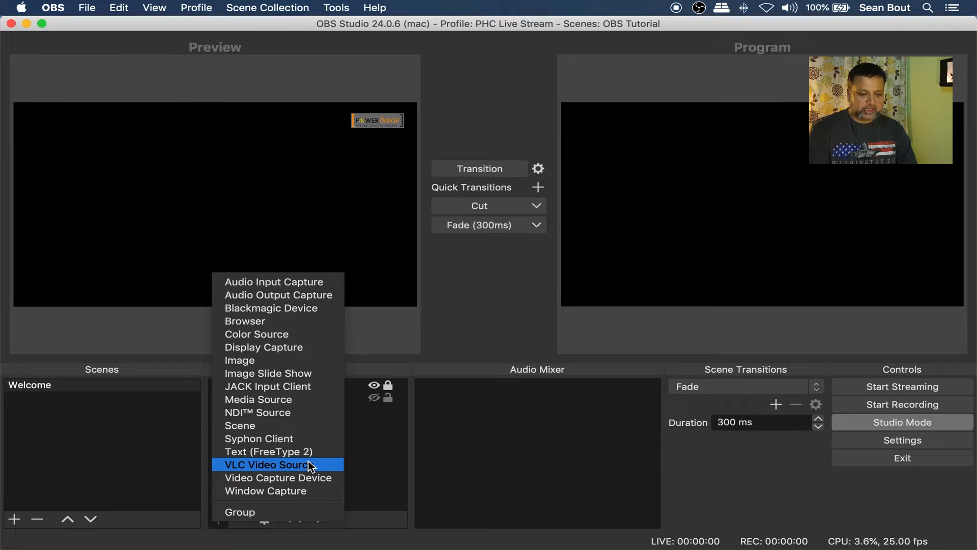
left_click(308, 463)
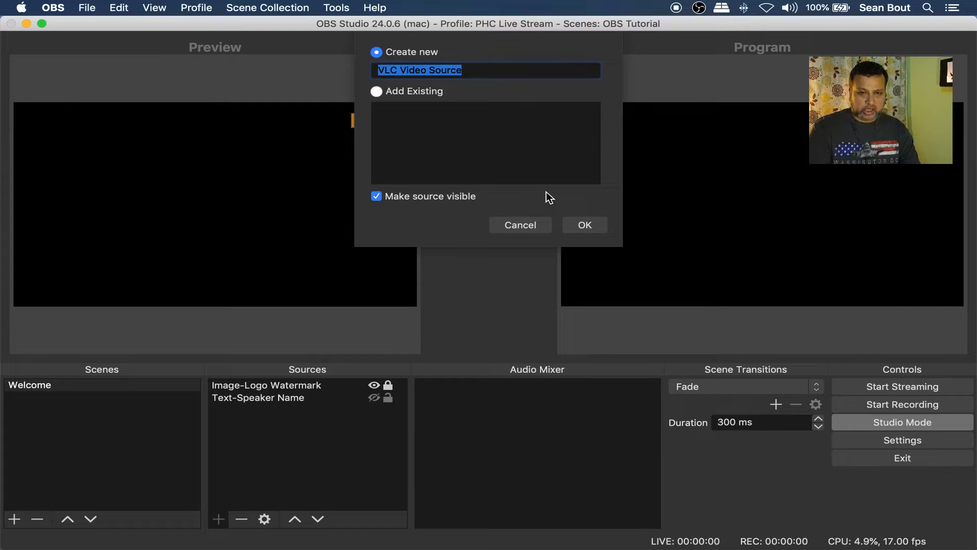
type("A")
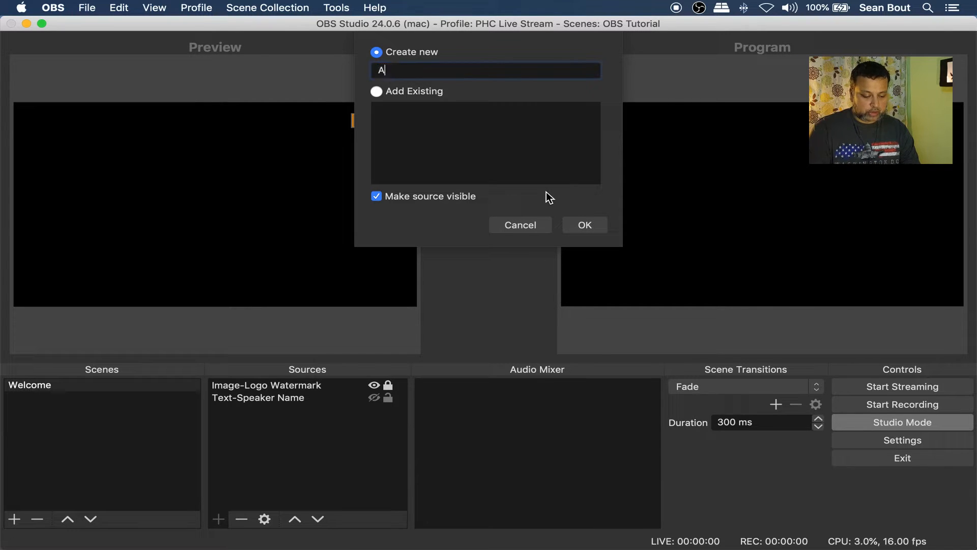
type("udioPlay")
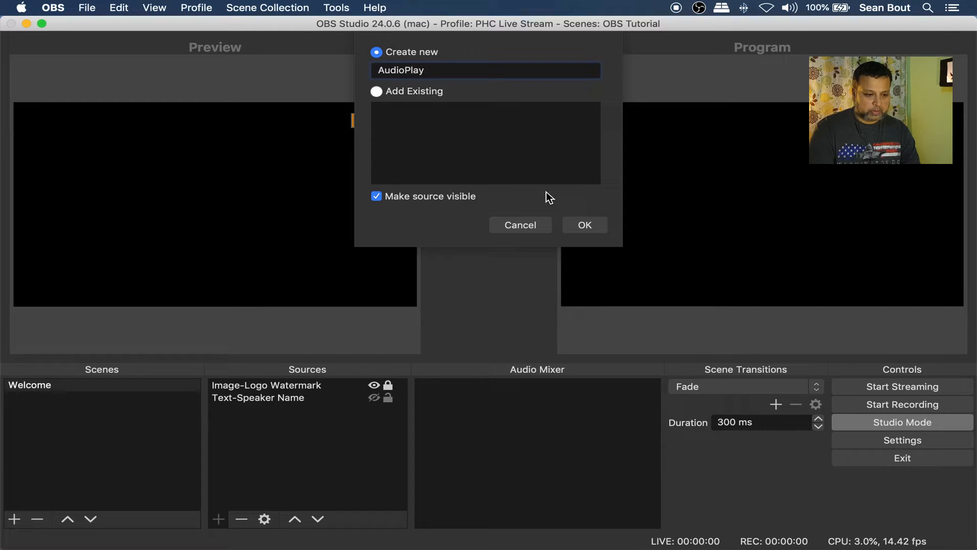
type("list")
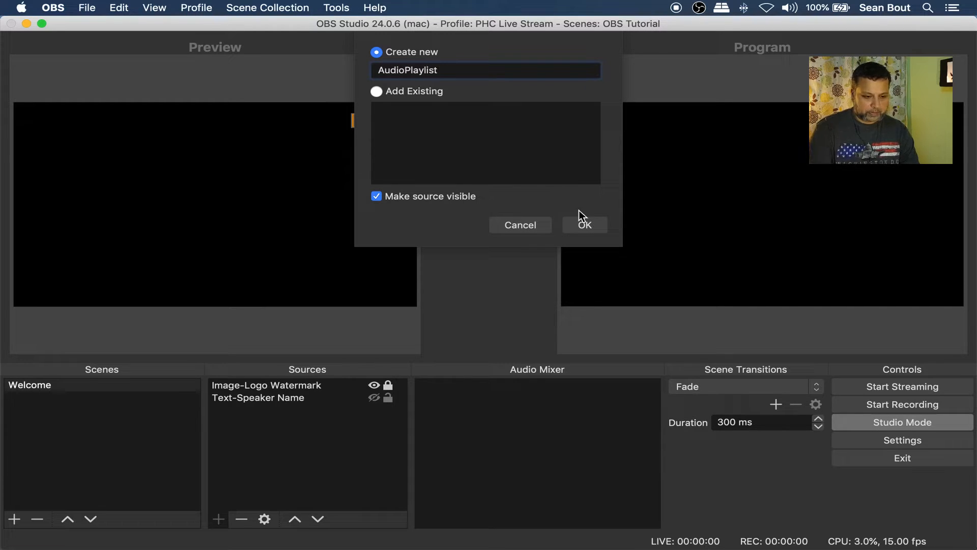
left_click(584, 225)
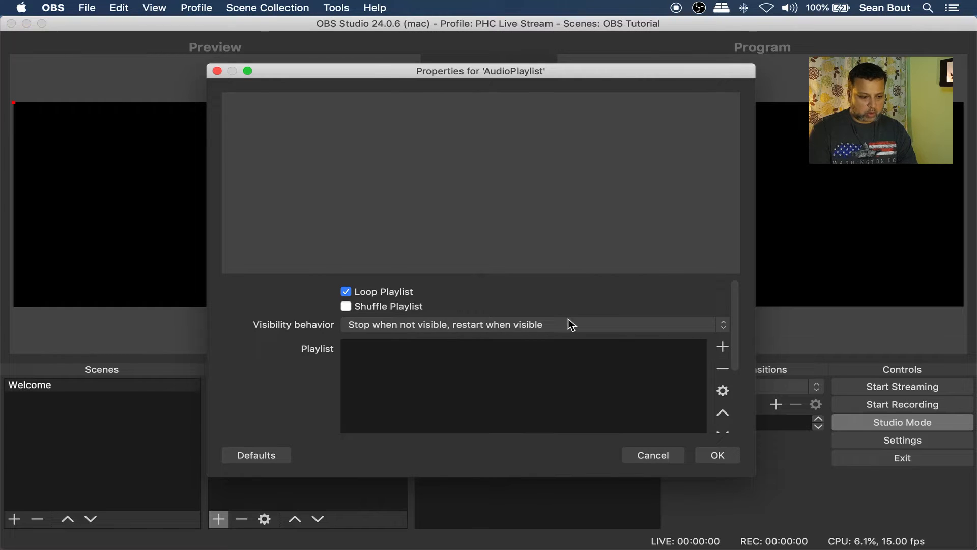
Add 01 Rise India.mp3, 02 The Mission.mp3 and 03 Be With You.mp3 to the audio playlist and accept the source properties
left_click(721, 347)
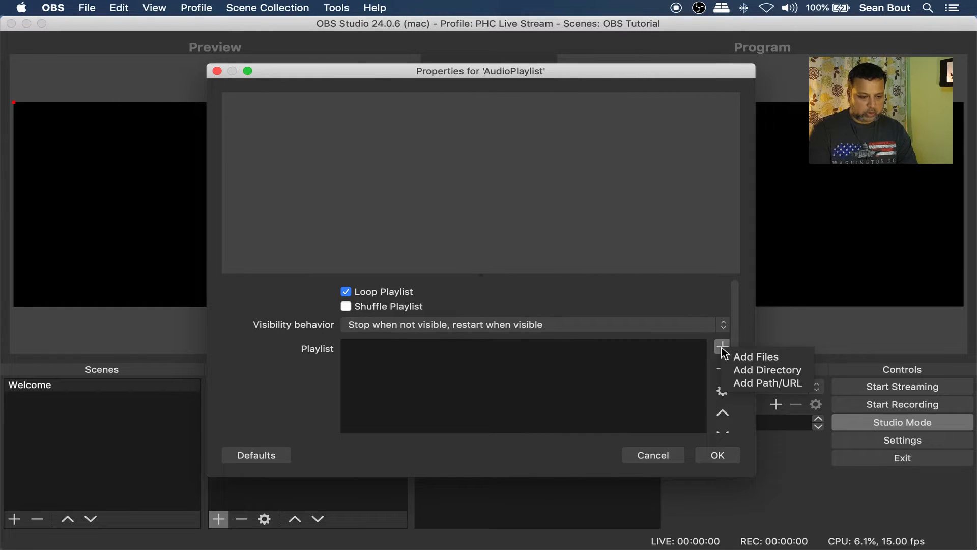
left_click(740, 358)
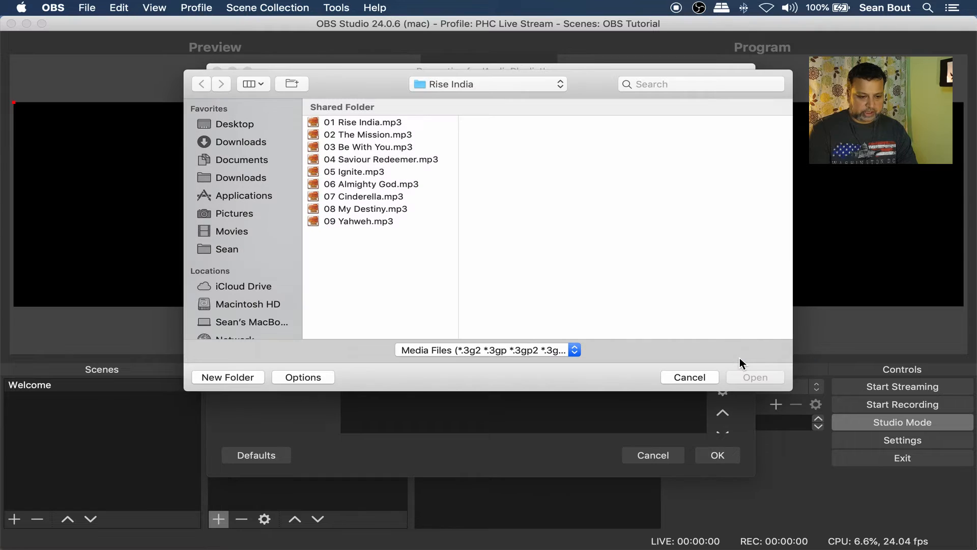
left_click(355, 118)
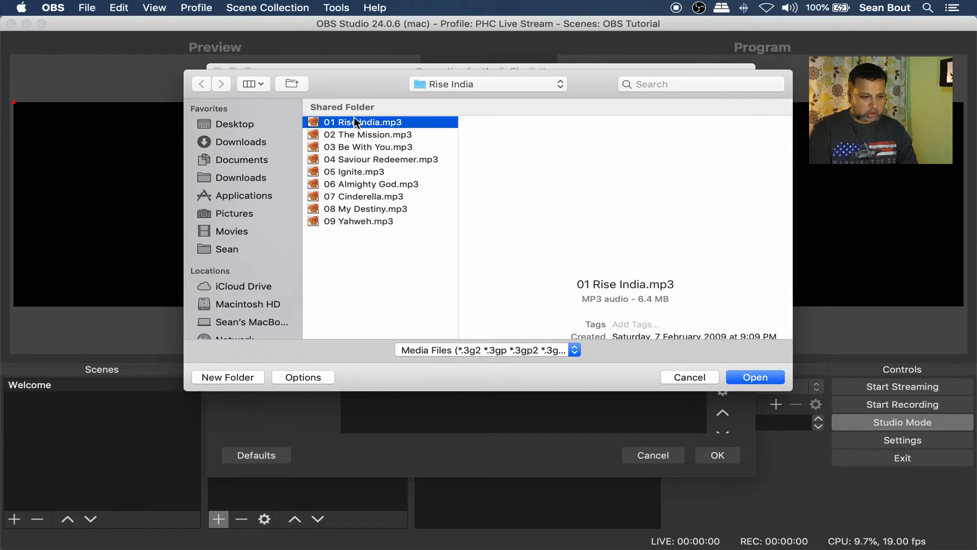
left_click(352, 146, "shift")
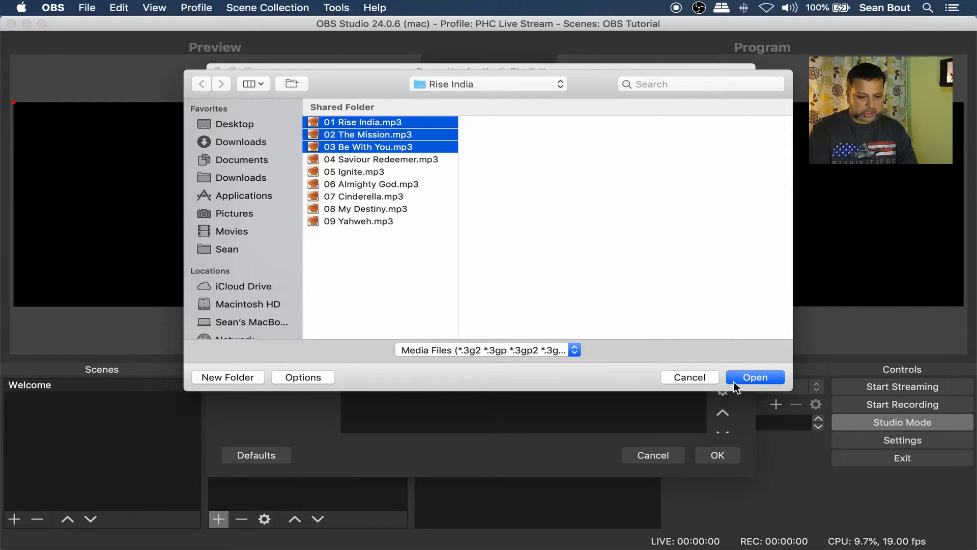
left_click(755, 377)
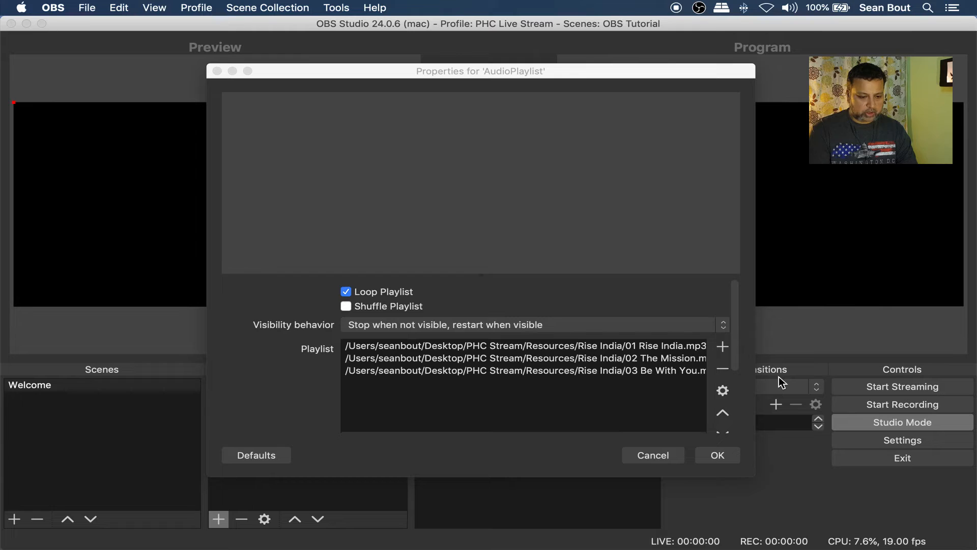
left_click(715, 454)
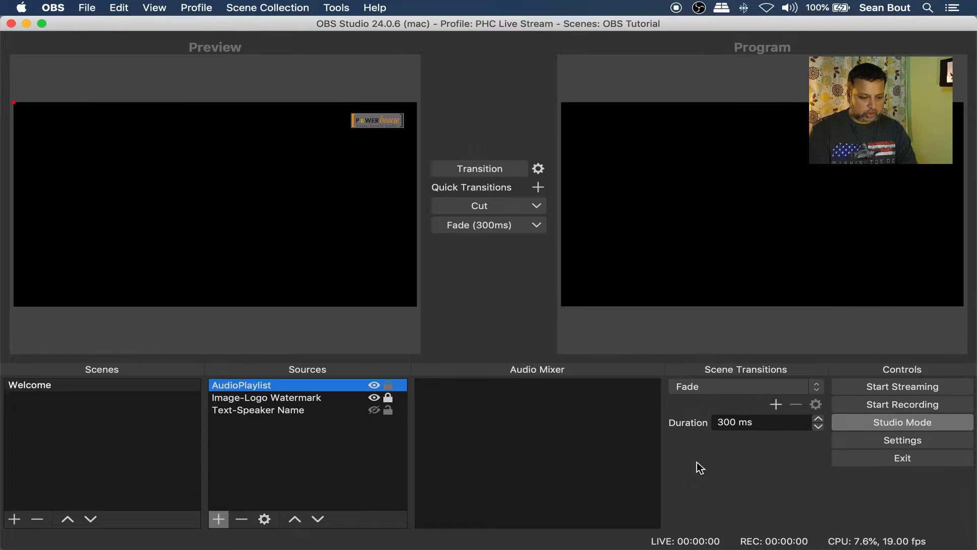
left_click(319, 451)
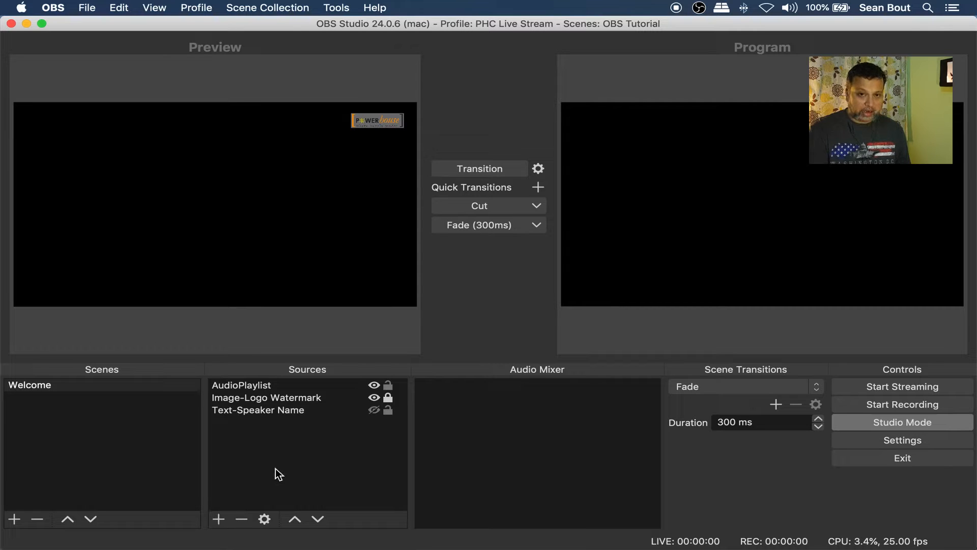
Add a new Image source named "Image-WelcomeSlide" to the Welcome scene
left_click(218, 518)
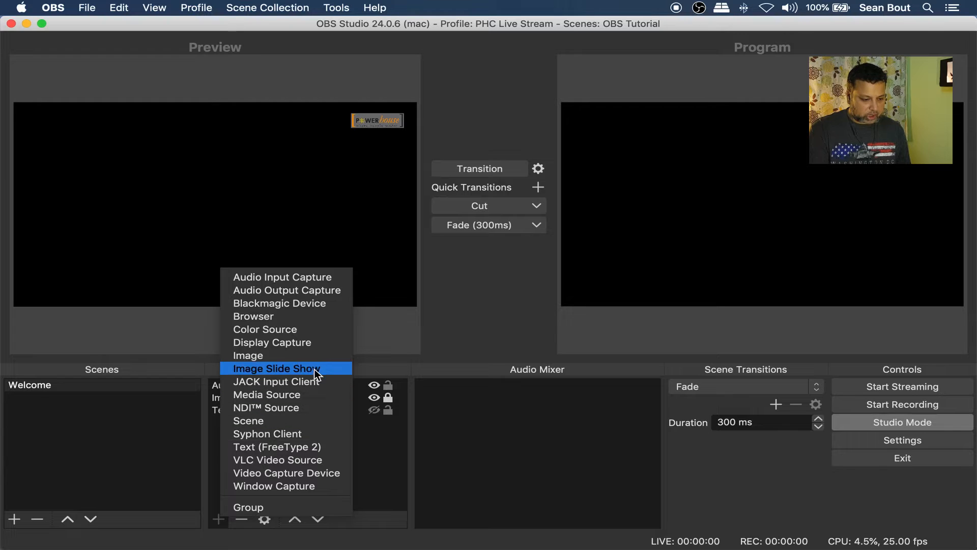
left_click(311, 356)
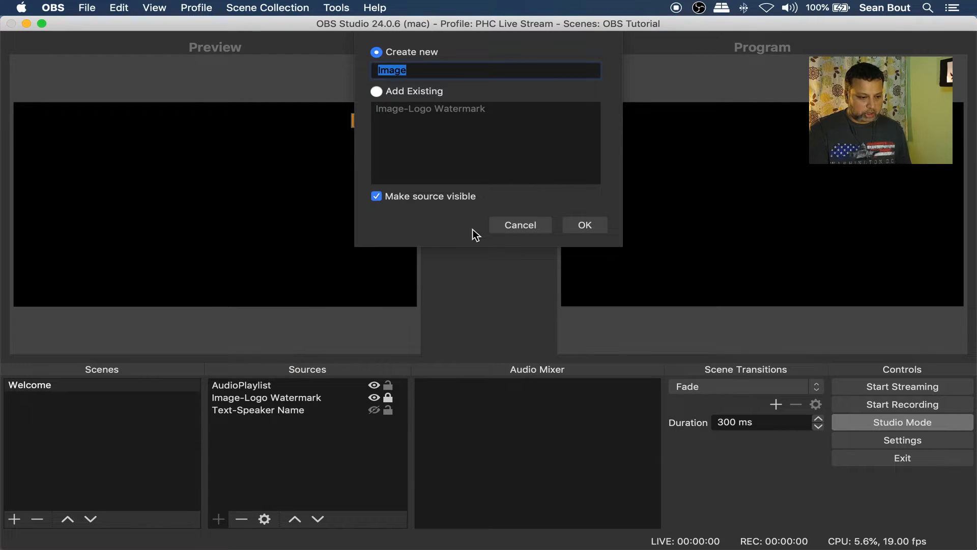
key("Right")
type("-We;")
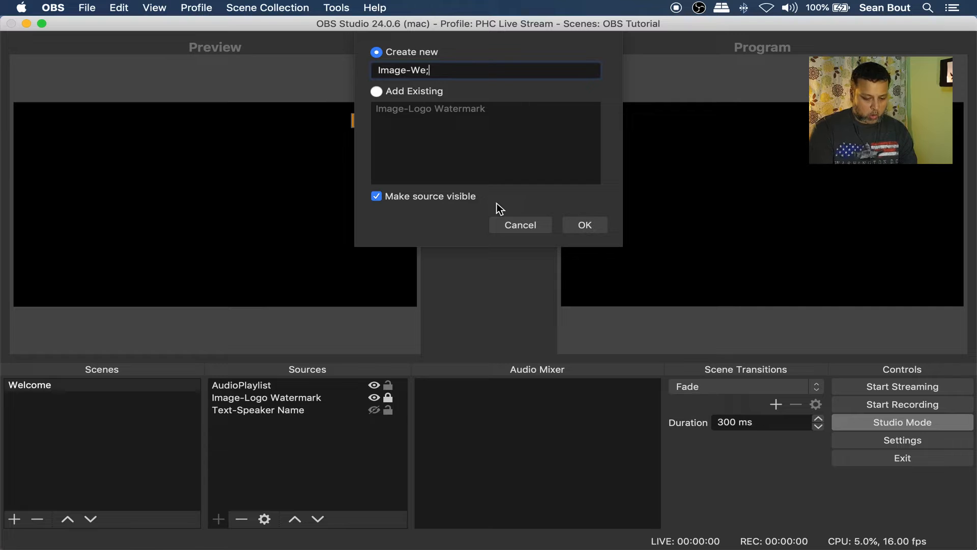
key("BackSpace")
type("lco")
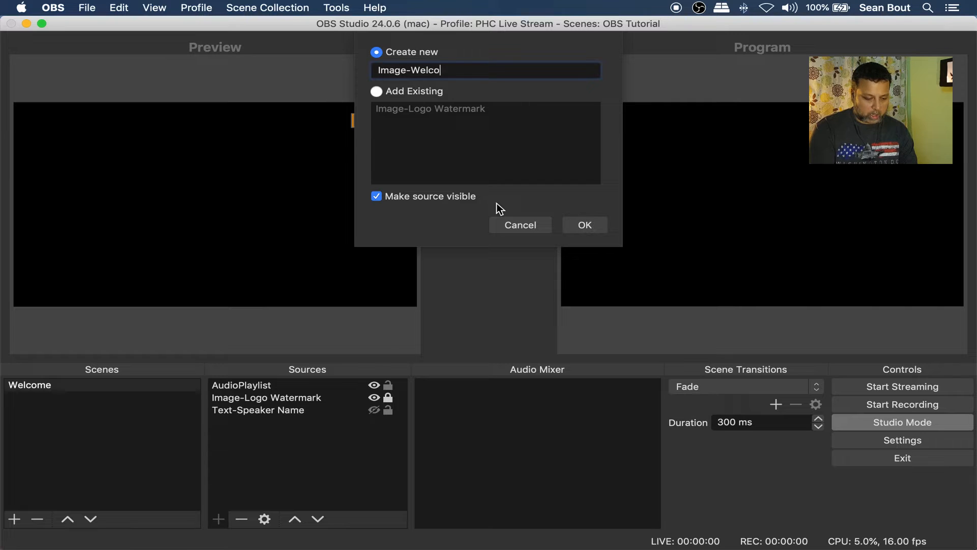
type("meSlide")
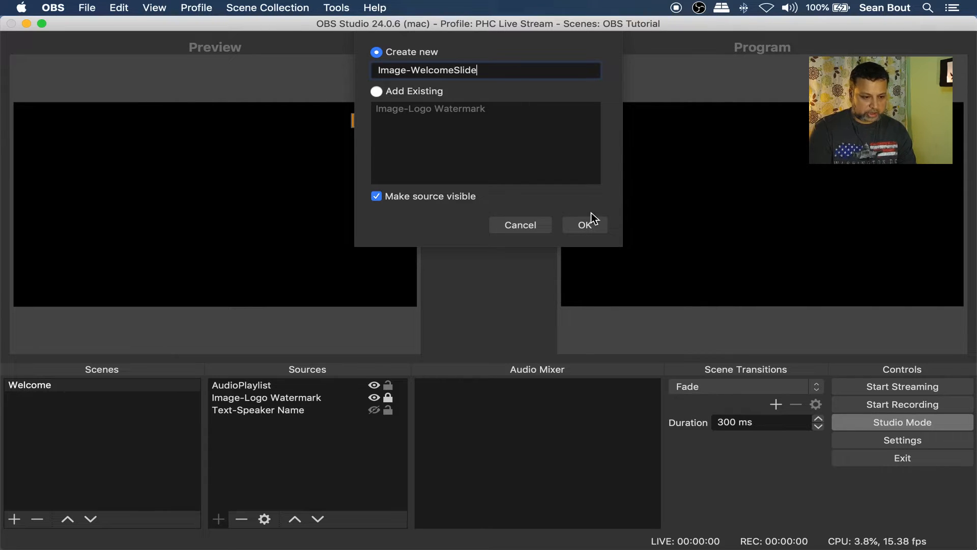
left_click(585, 225)
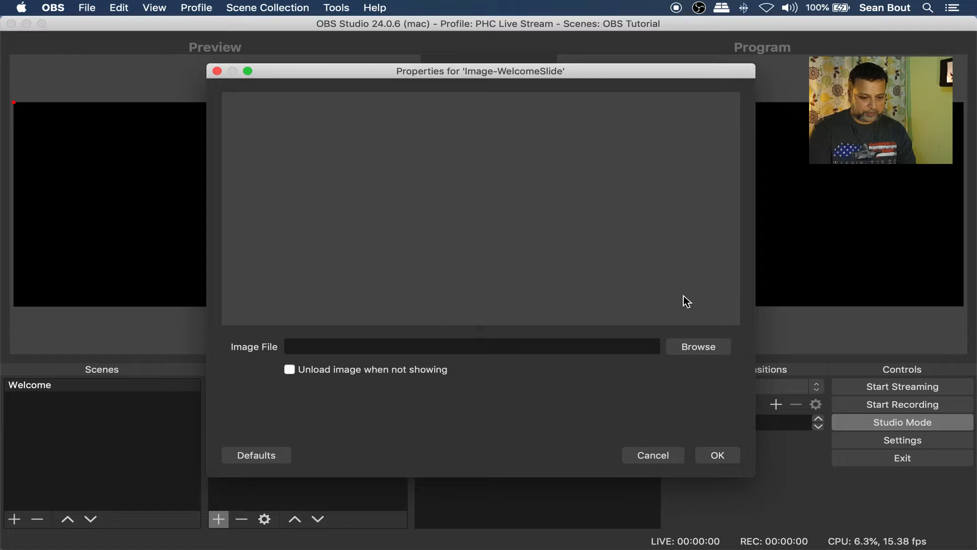
Load Welcome to PHC LiveStream.png from the VLOG3 OBS folder into the welcome slide source and move the source below the logo watermark
left_click(693, 350)
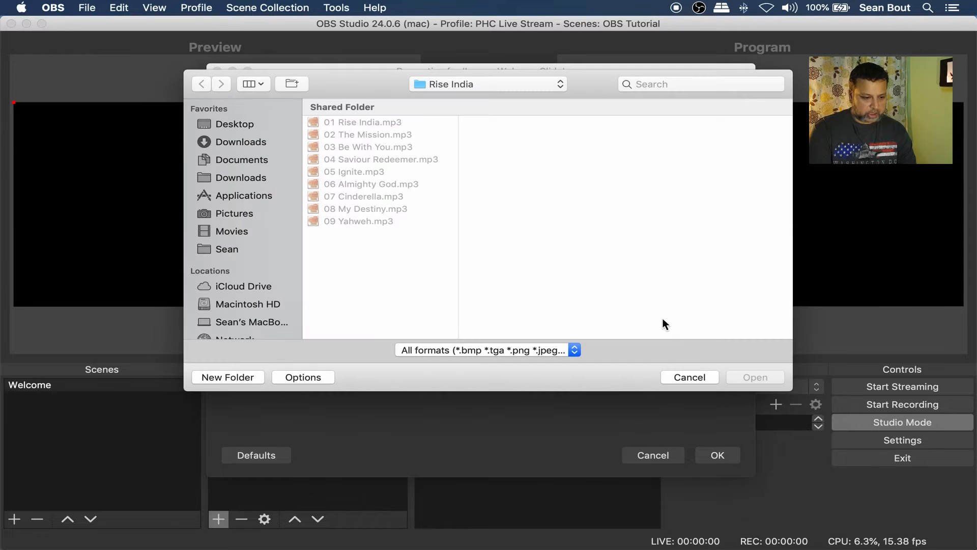
left_click(239, 251)
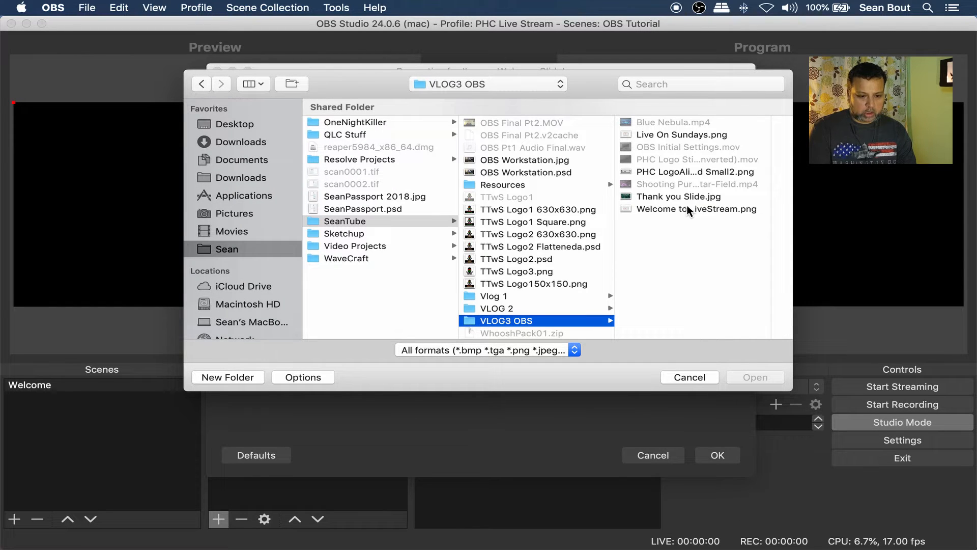
left_click(687, 209)
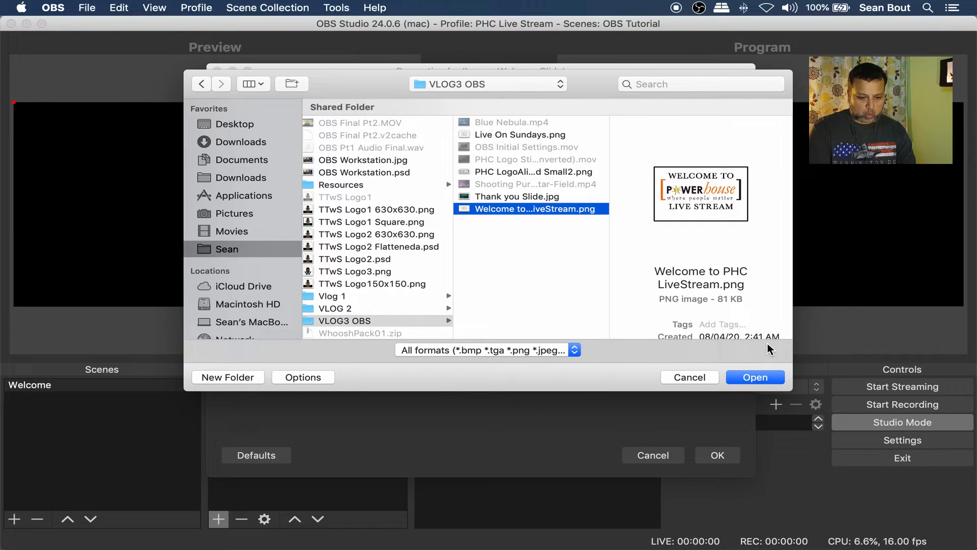
left_click(773, 377)
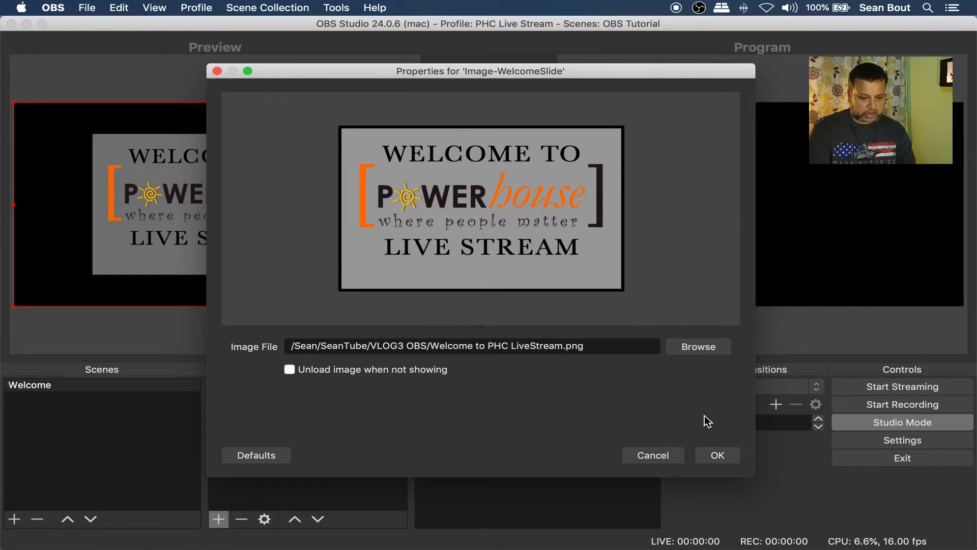
left_click(718, 456)
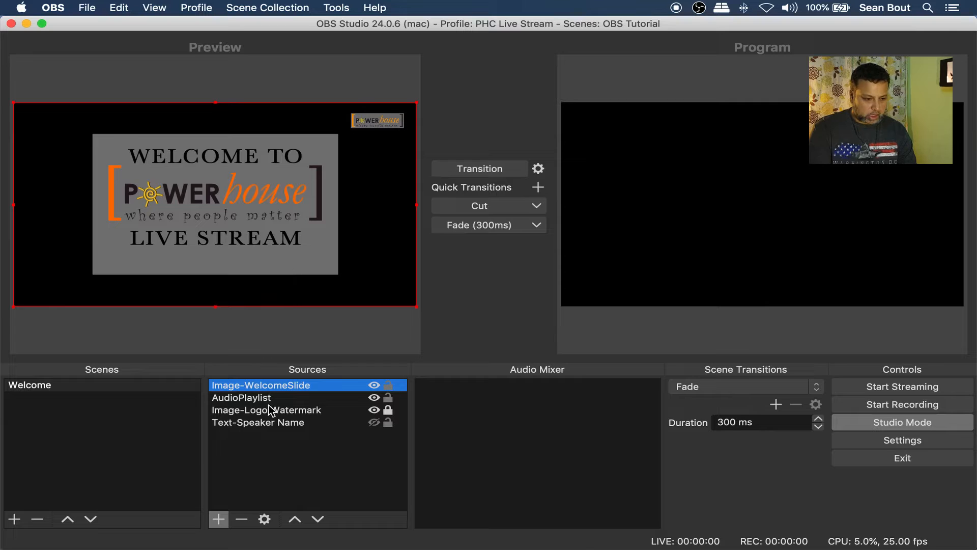
left_click(317, 519)
left_click(317, 518)
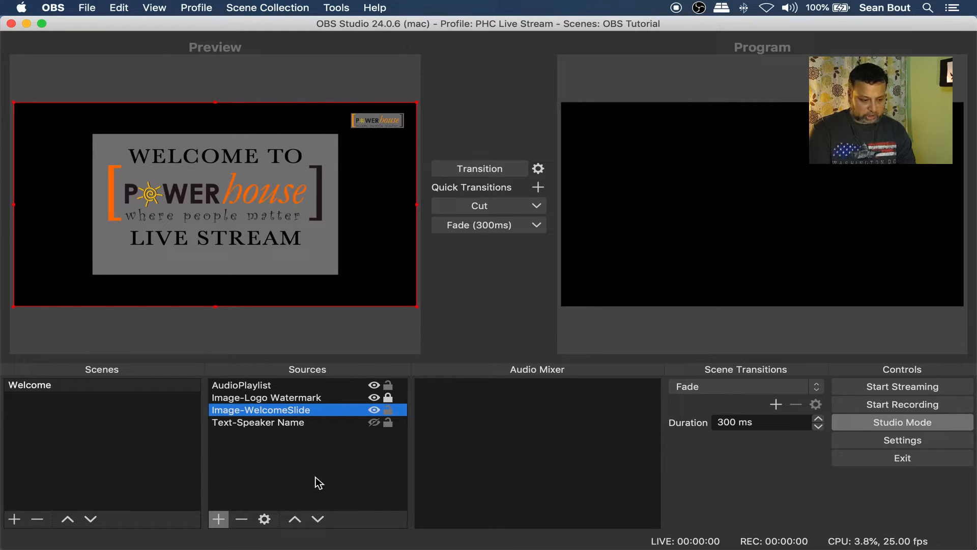
Add a new Text (FreeType 2) source named "Text-Starting Shortly" to the Welcome scene
left_click(219, 518)
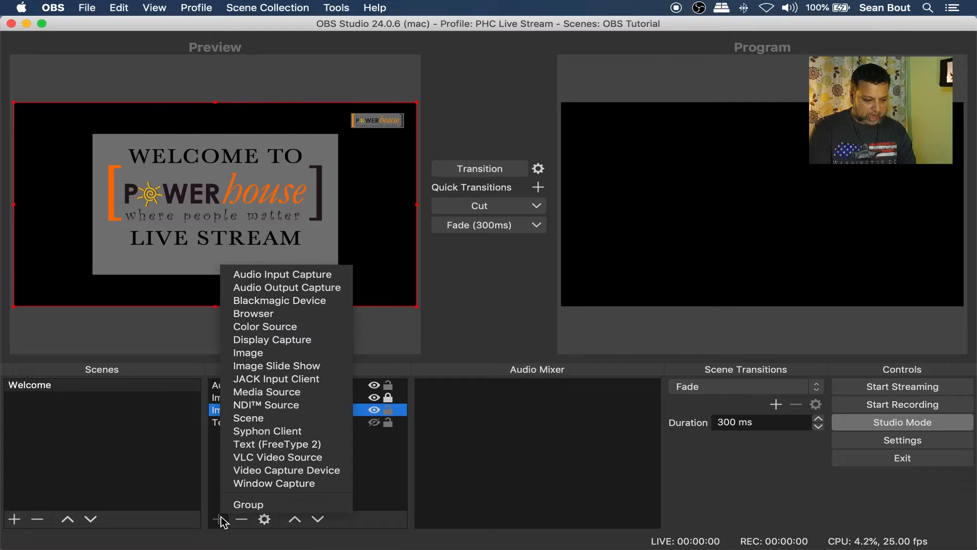
left_click(293, 442)
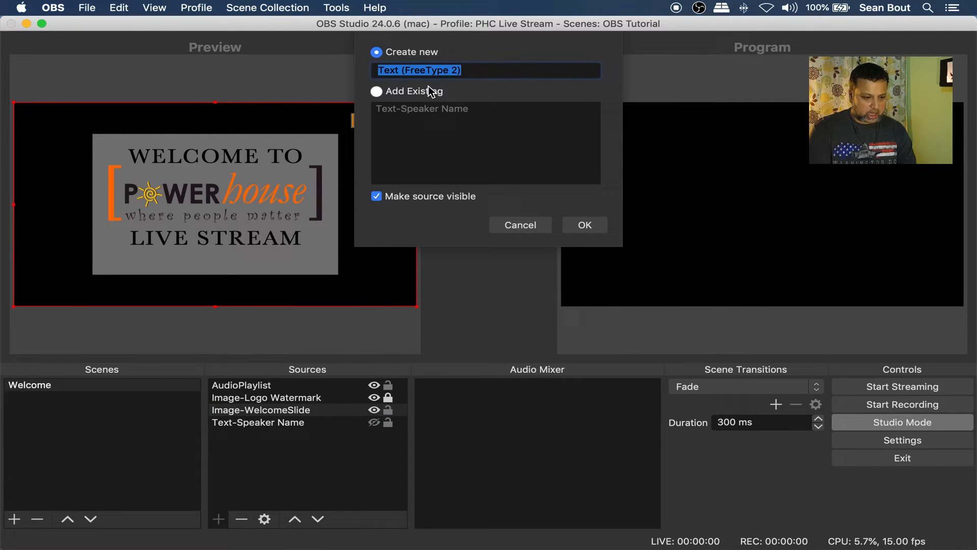
left_click(406, 70)
left_click_drag(398, 71, 524, 87)
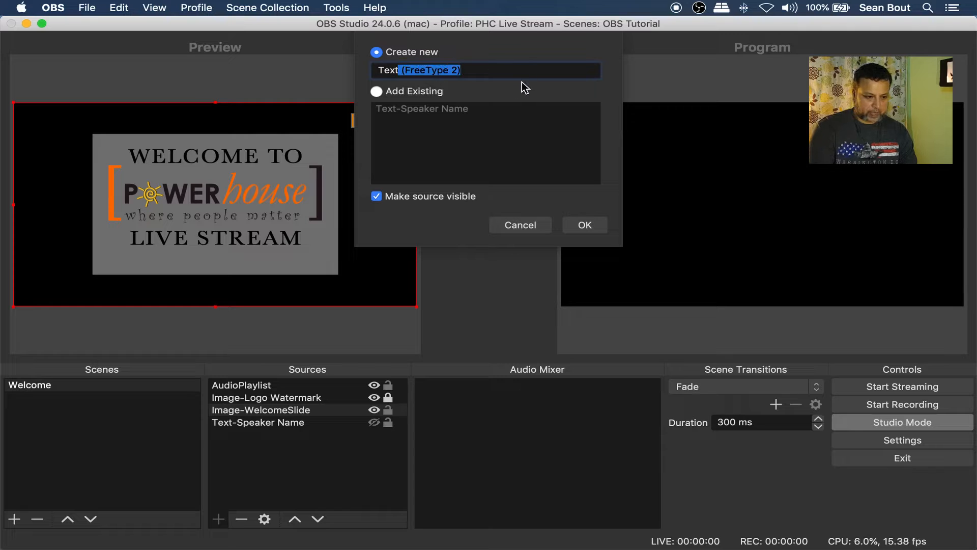
key("BackSpace")
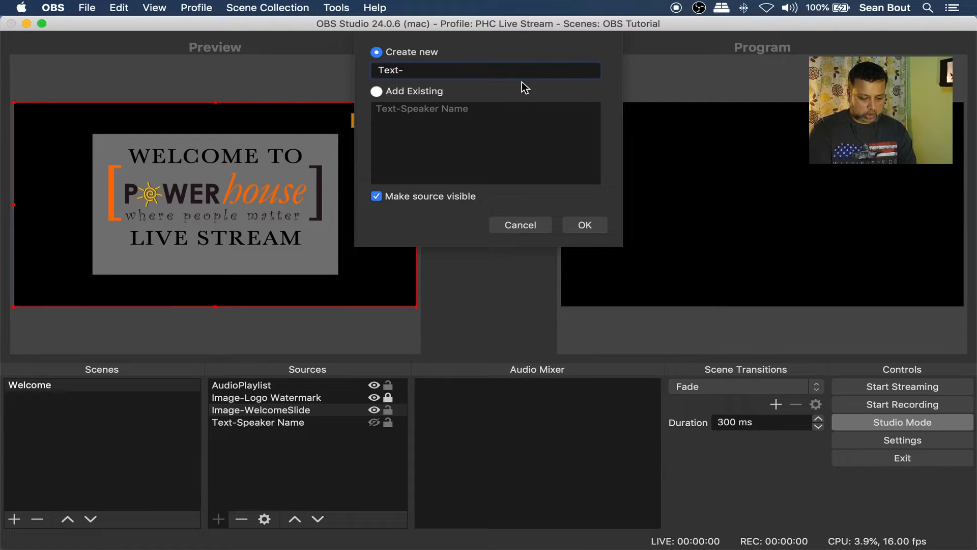
type("-Starti")
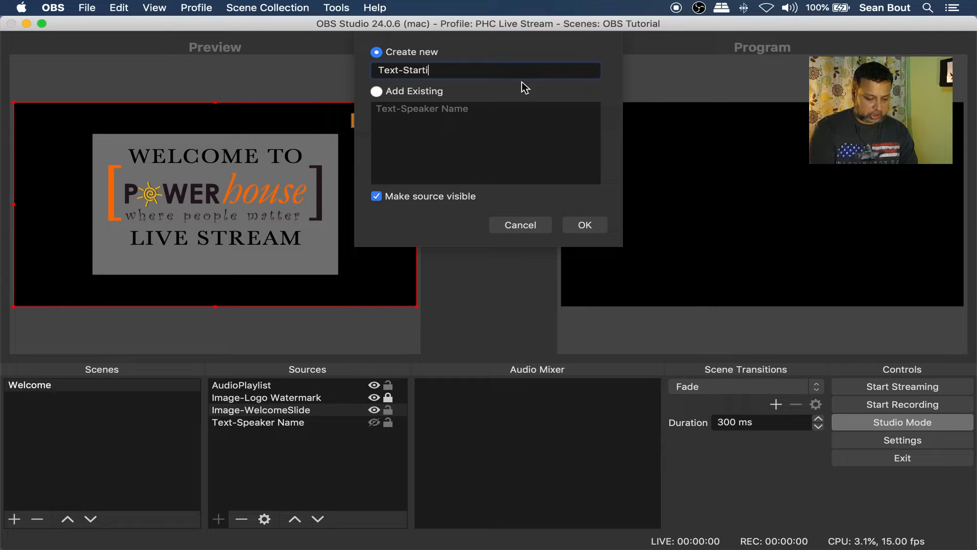
type("ng Short")
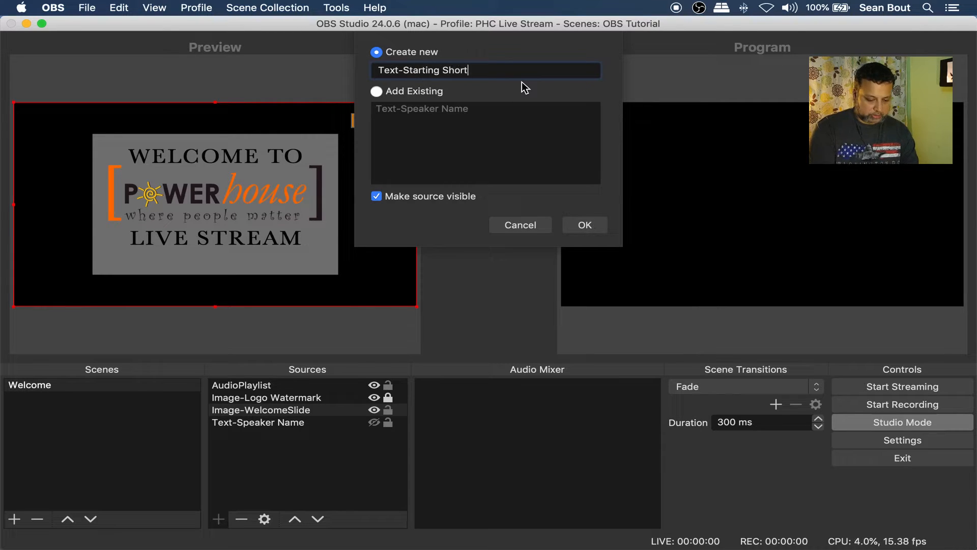
type("ly")
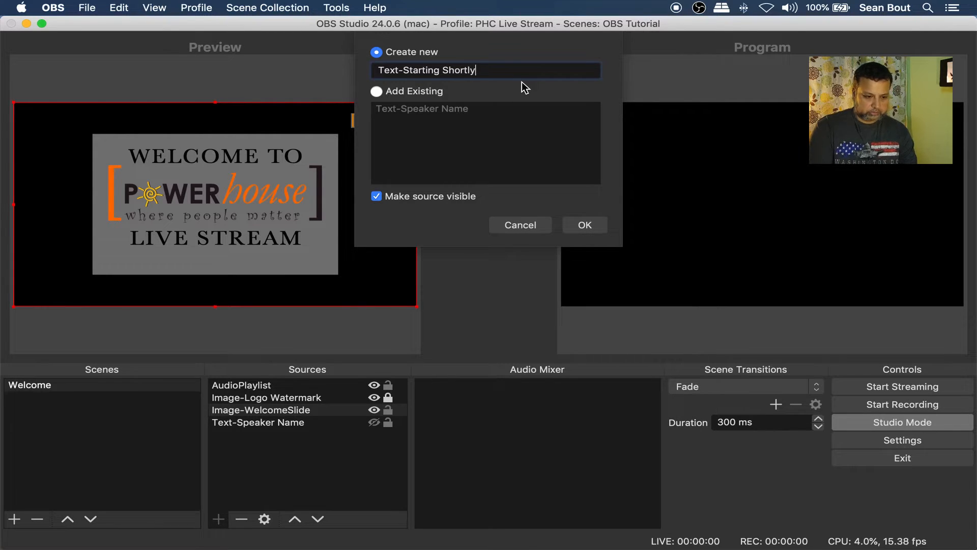
left_click(580, 227)
Set the source's text to "The streaming will begin shortly at 10AM IST" and accept the properties
left_click(438, 354)
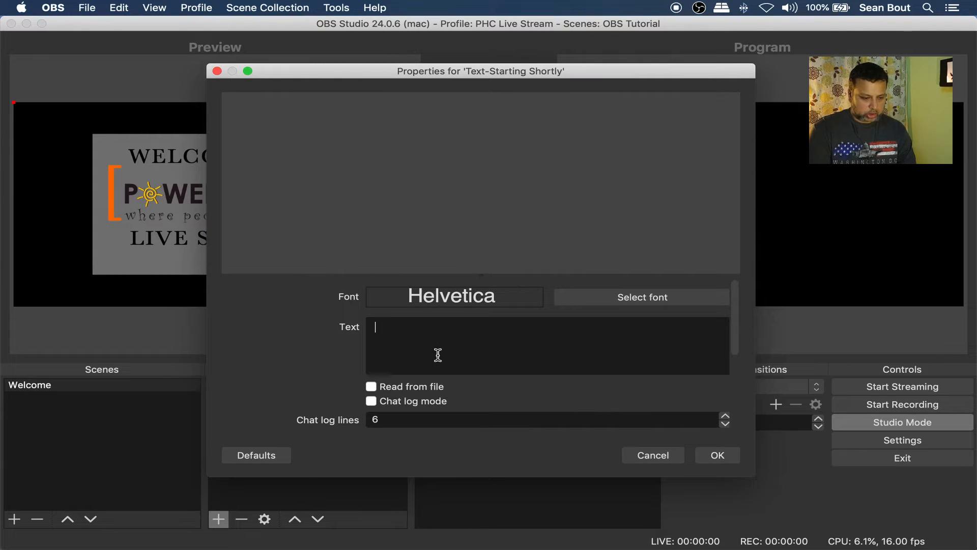
type("The ")
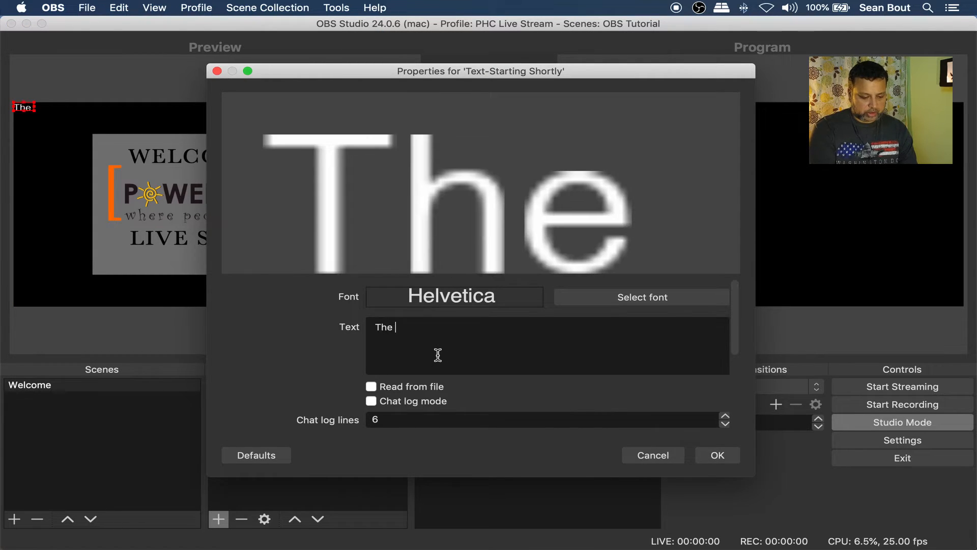
type("streaming")
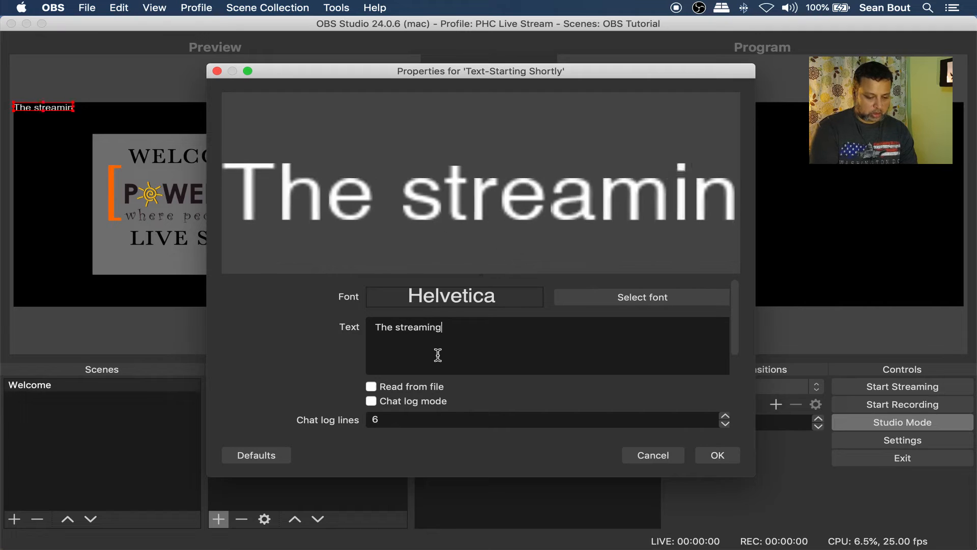
type(" will begin")
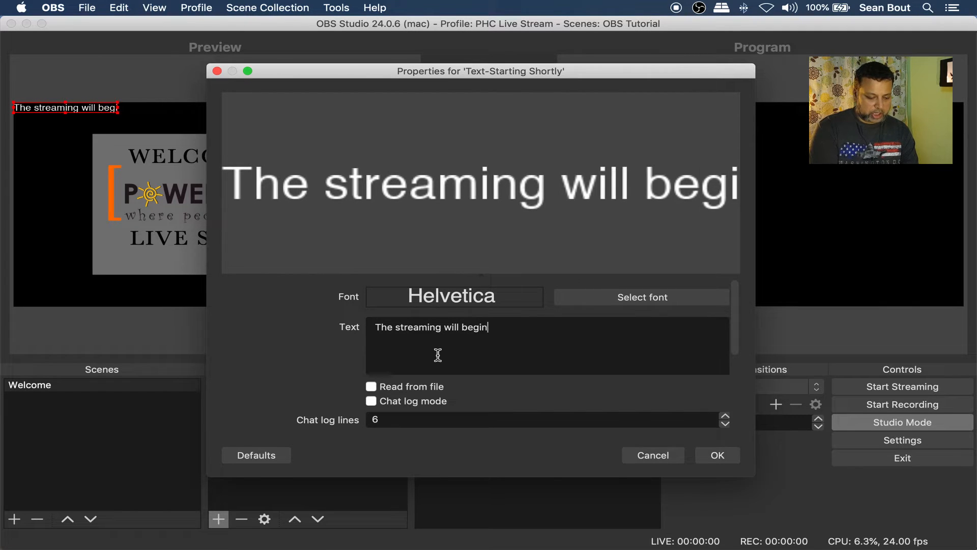
type(" short")
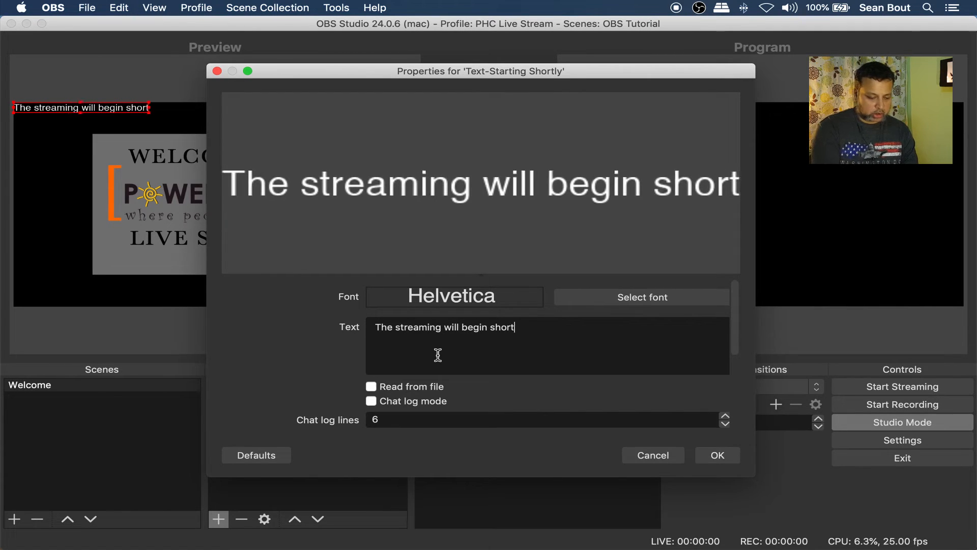
type("ly")
key("BackSpace")
type("ly")
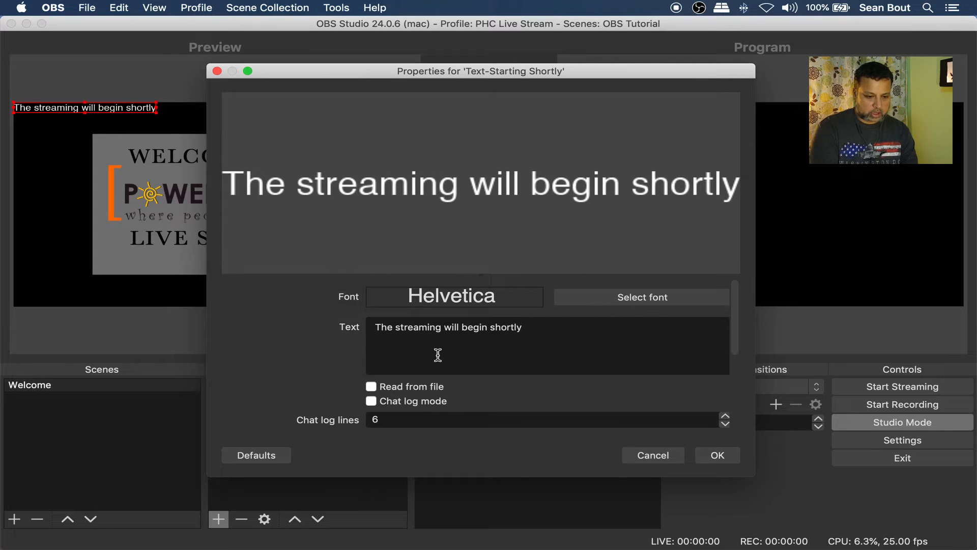
type(" at")
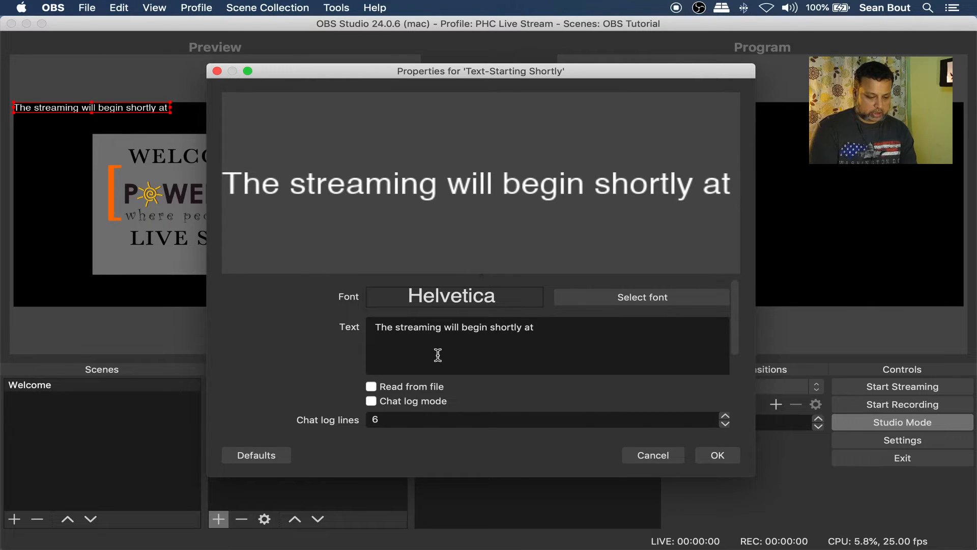
type(" 10AM ")
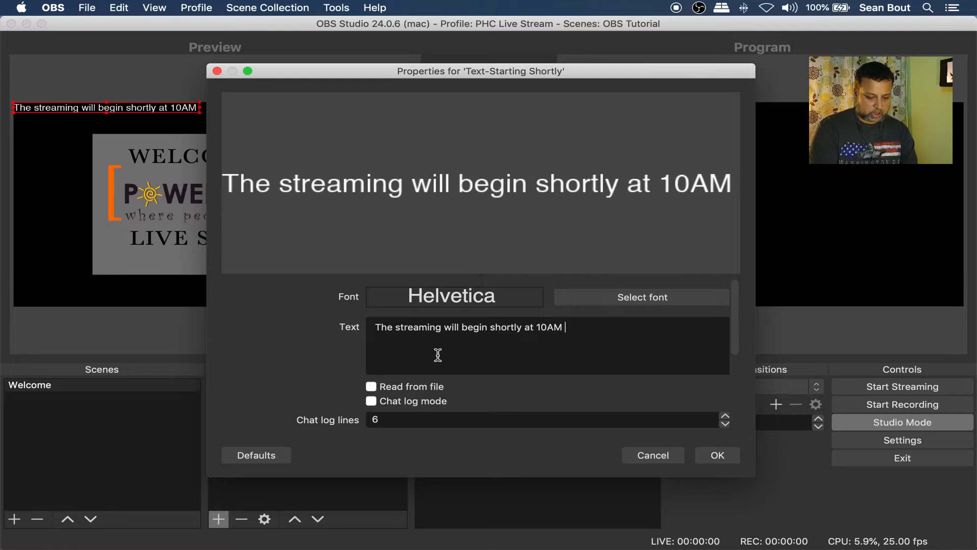
type("ISY")
key("BackSpace")
type("T")
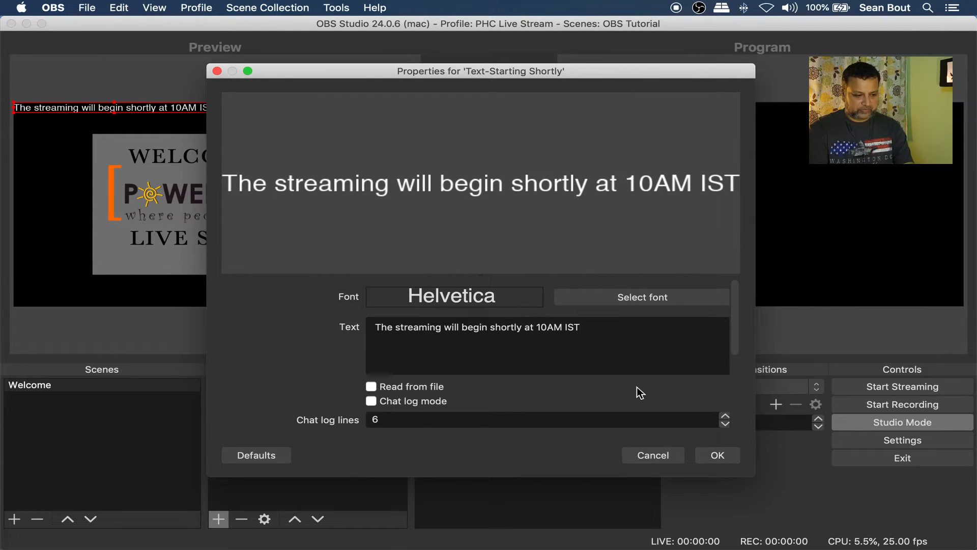
left_click(716, 455)
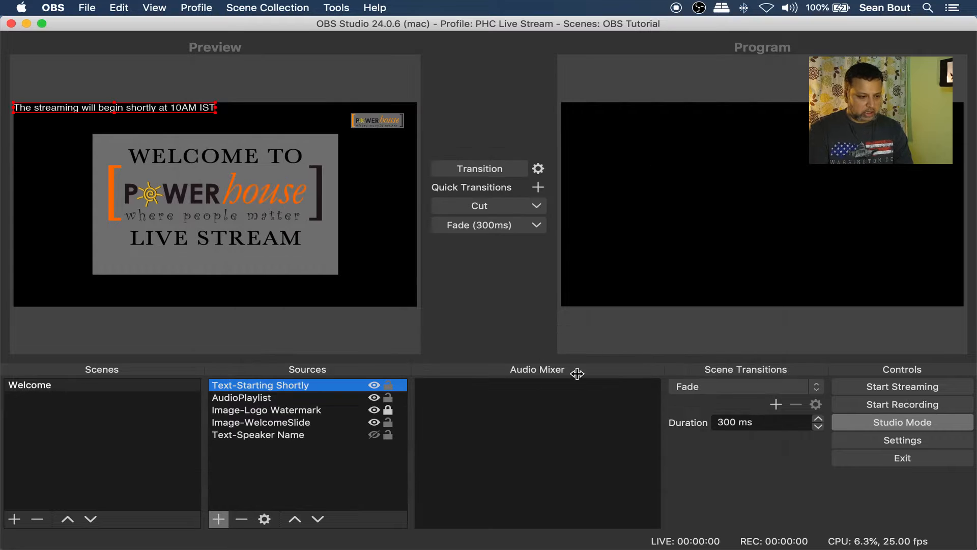
Move the starting-shortly text just below the welcome slide and center it horizontally in the preview
left_click_drag(168, 107, 272, 288)
right_click(254, 290)
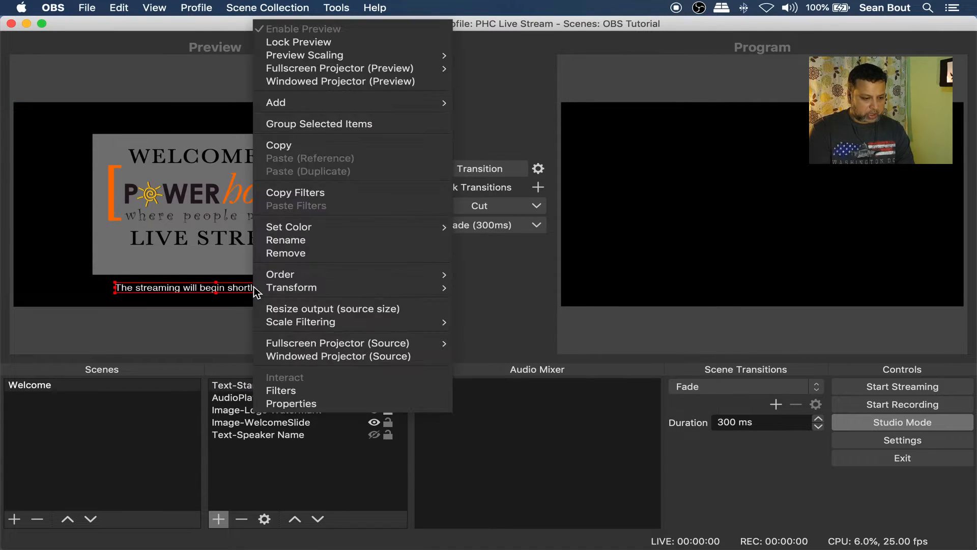
mouse_move(308, 286)
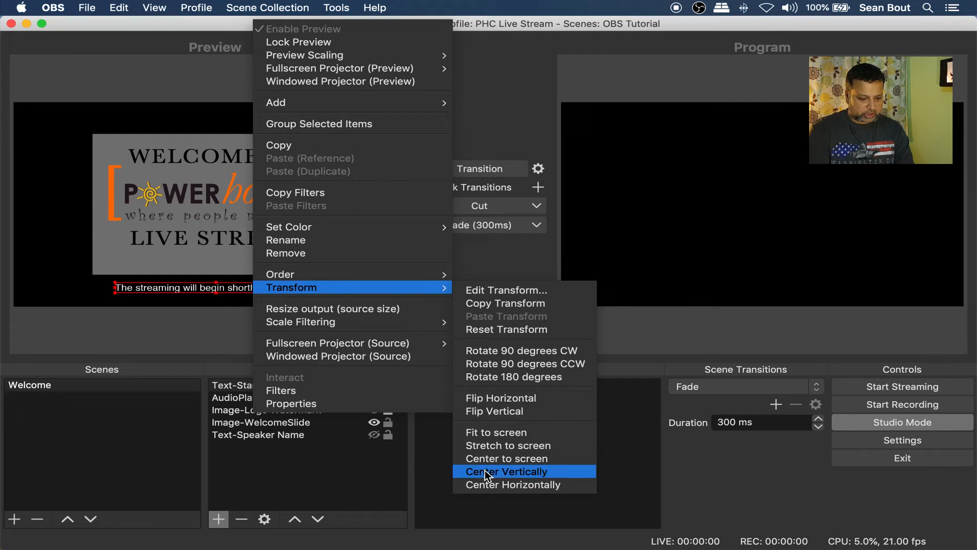
left_click(486, 483)
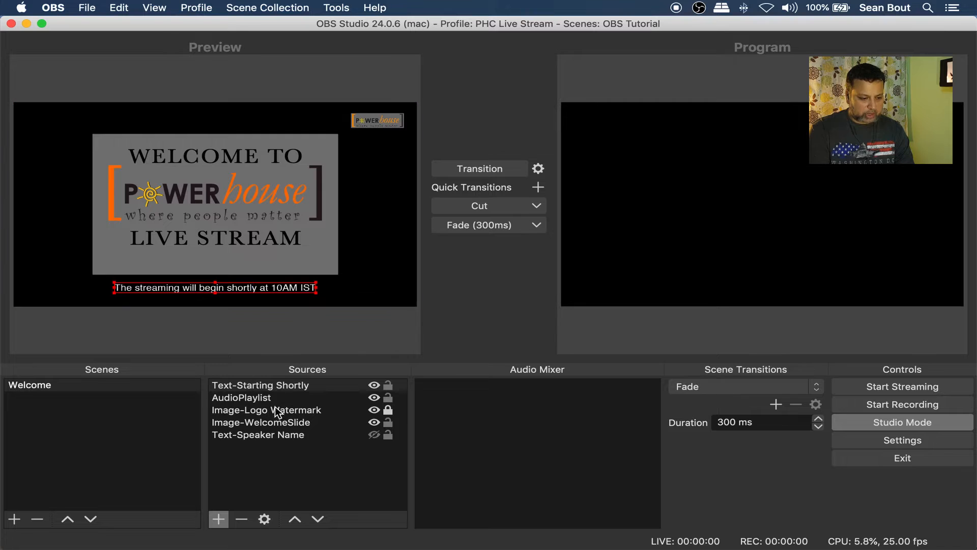
Add a Scroll filter to the Text-Starting Shortly source with a horizontal speed of 96.00
right_click(278, 391)
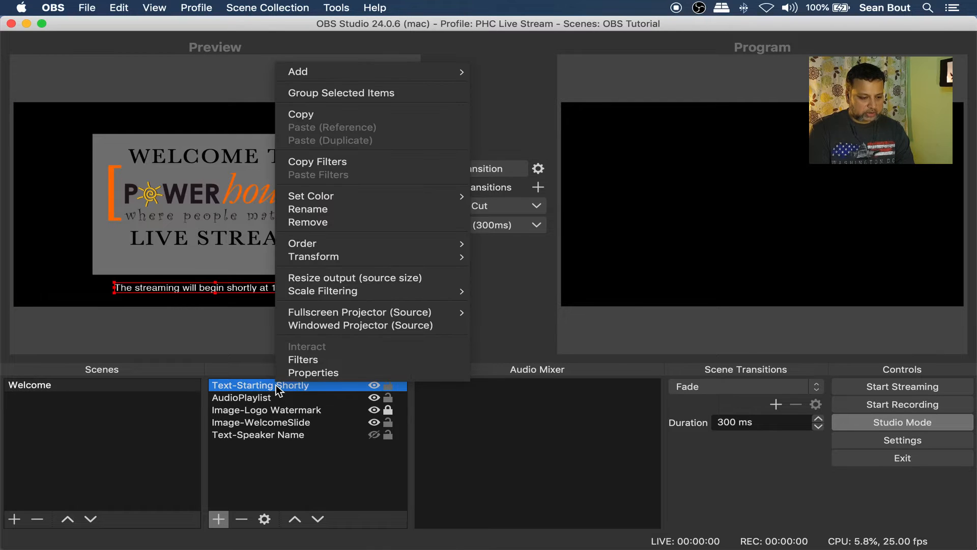
left_click(322, 360)
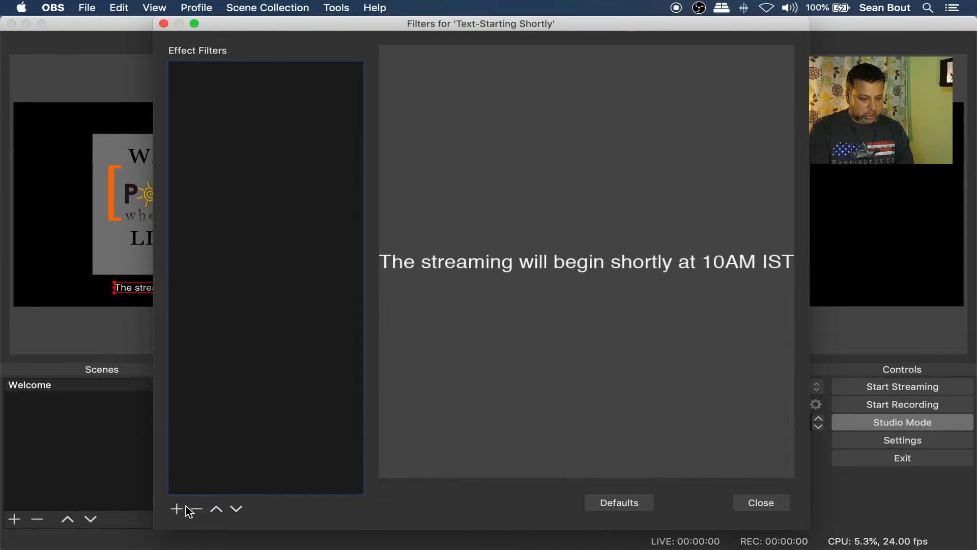
left_click(182, 508)
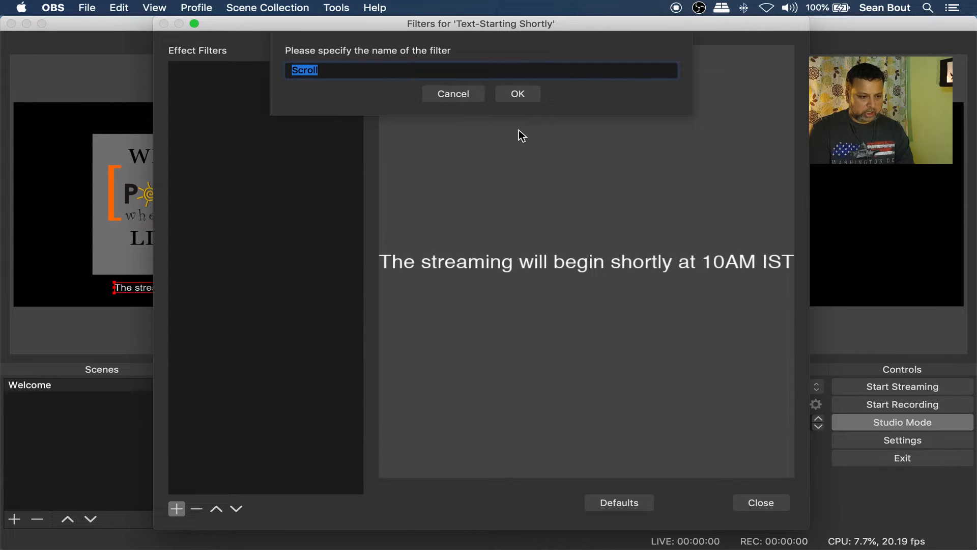
left_click(515, 92)
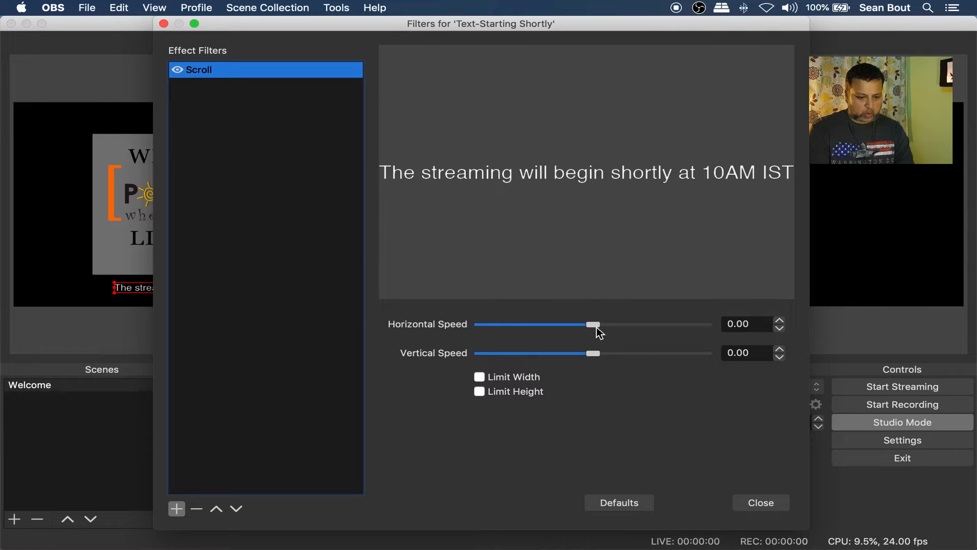
left_click_drag(597, 327, 614, 326)
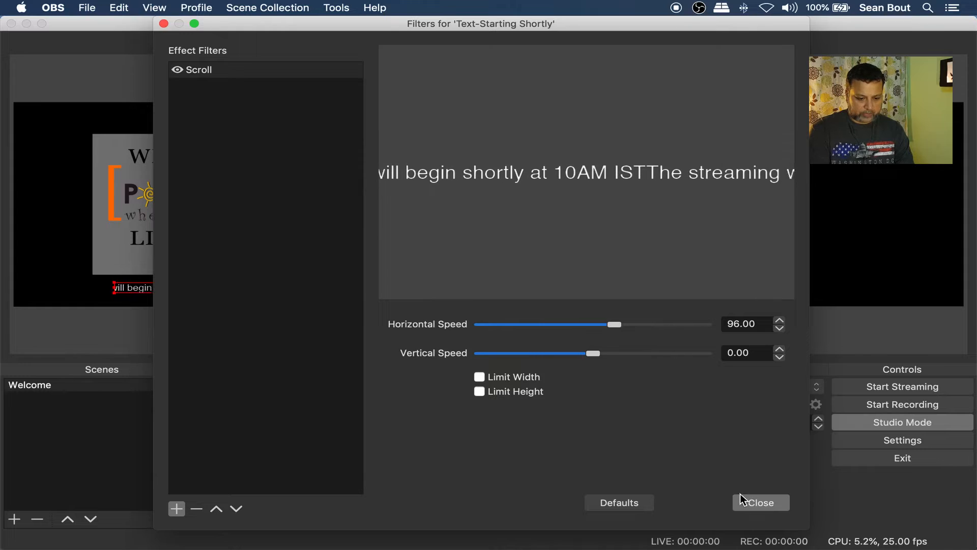
left_click(751, 503)
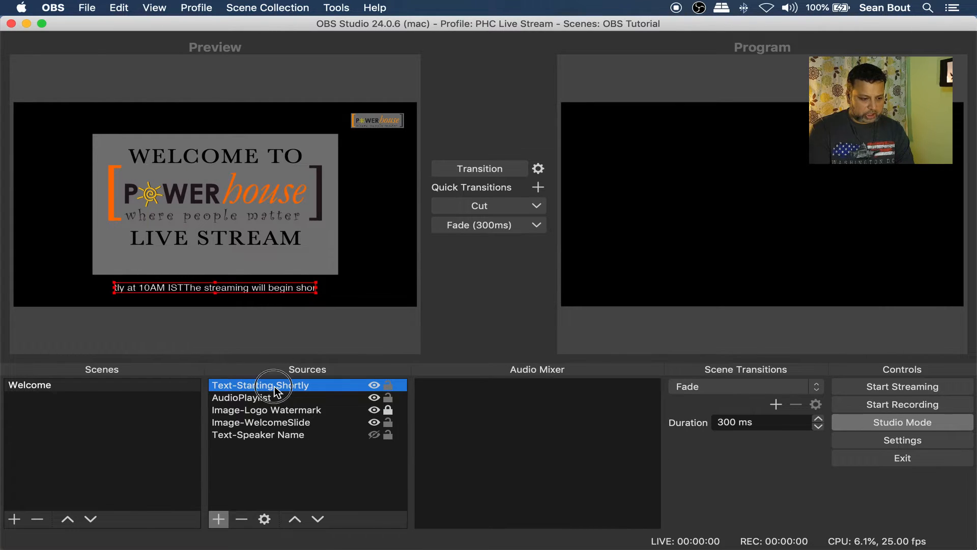
Append blank spaces after "10AM IST" in the Text-Starting Shortly source to separate the scrolling repeats
double_click(275, 391)
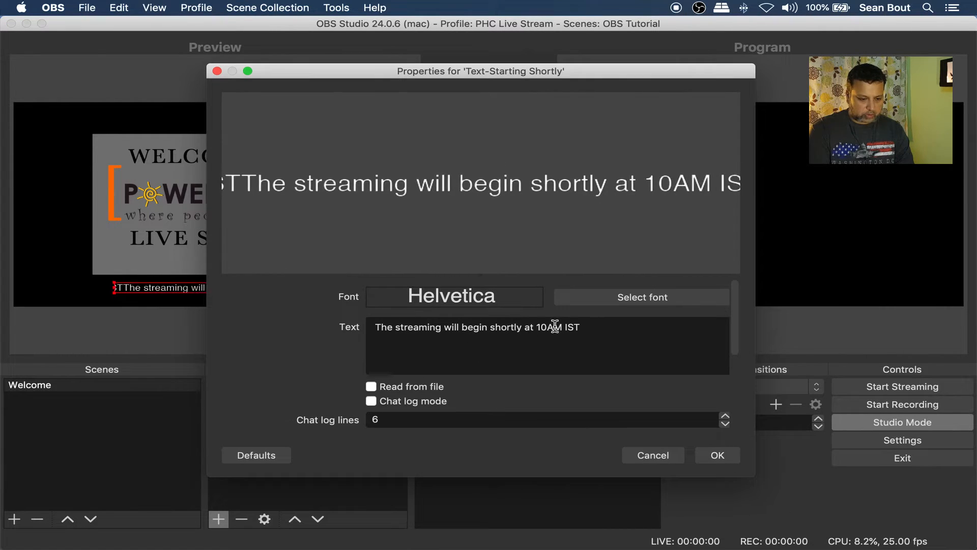
left_click(594, 330)
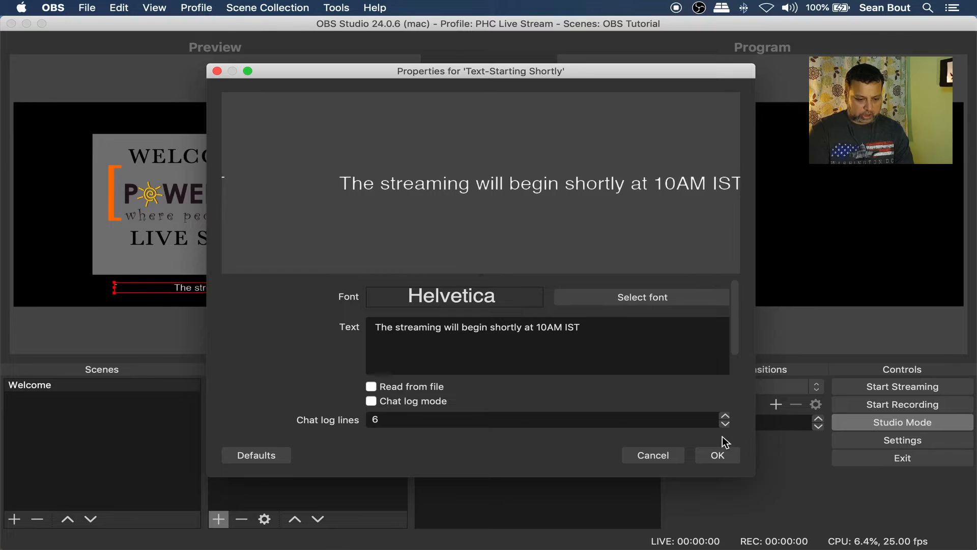
left_click(719, 454)
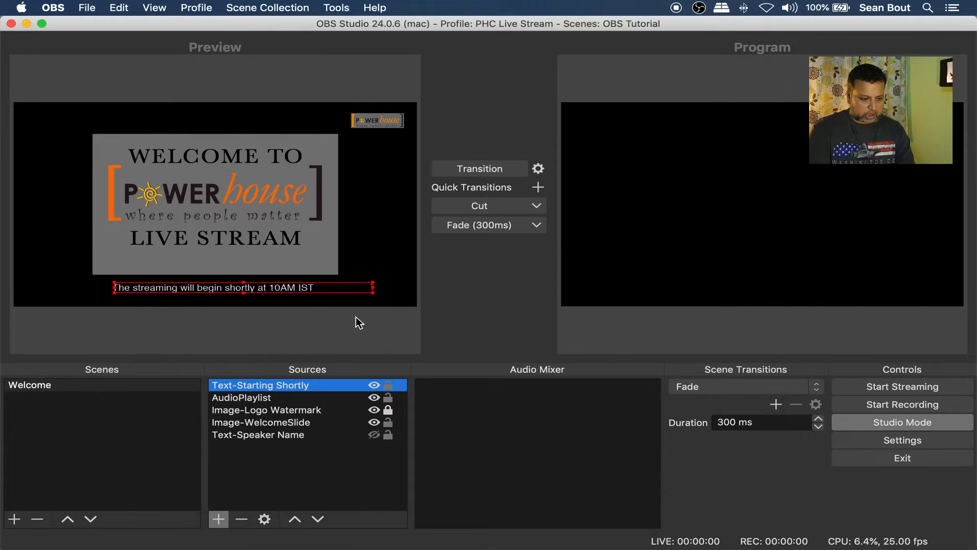
Center the widened scrolling text horizontally again and lock the Text-Starting Shortly source
right_click(316, 289)
mouse_move(356, 288)
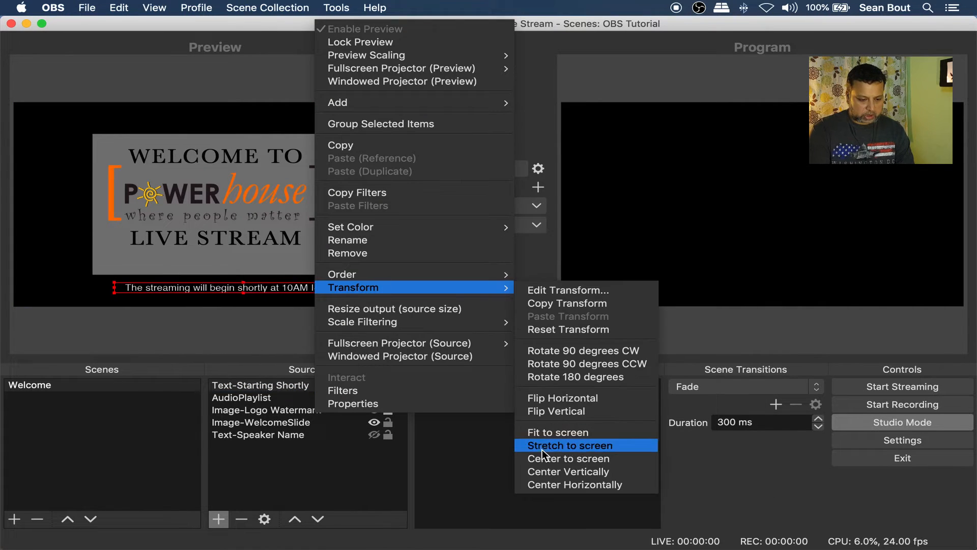
left_click(549, 486)
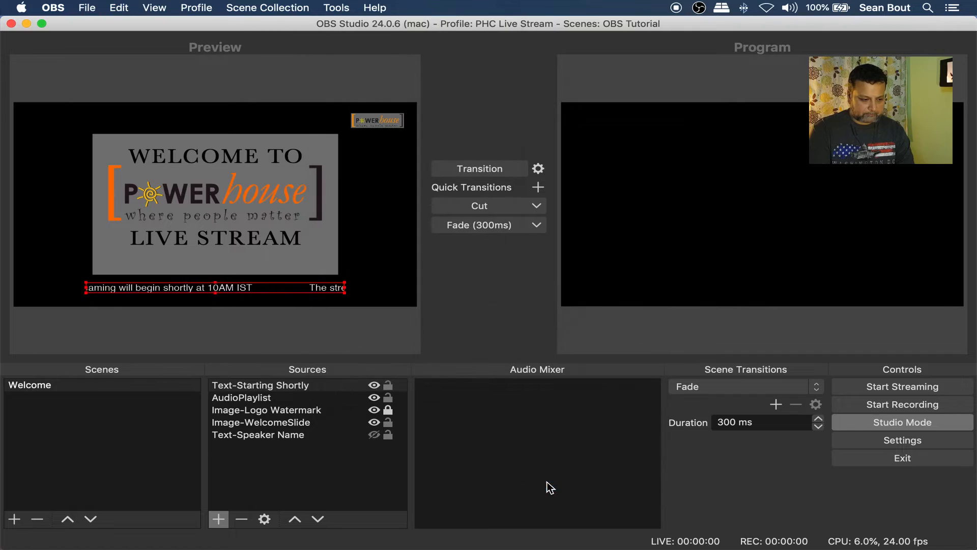
left_click(368, 460)
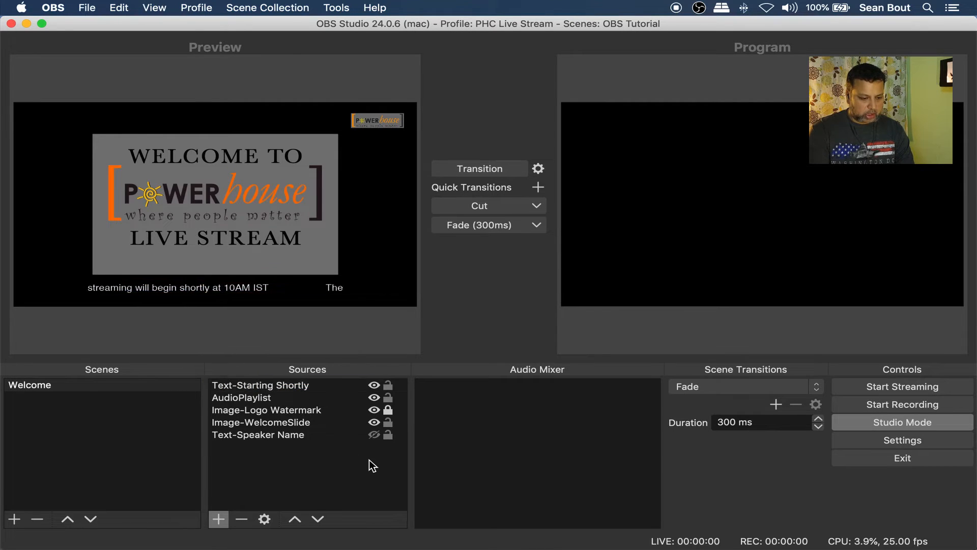
left_click(389, 385)
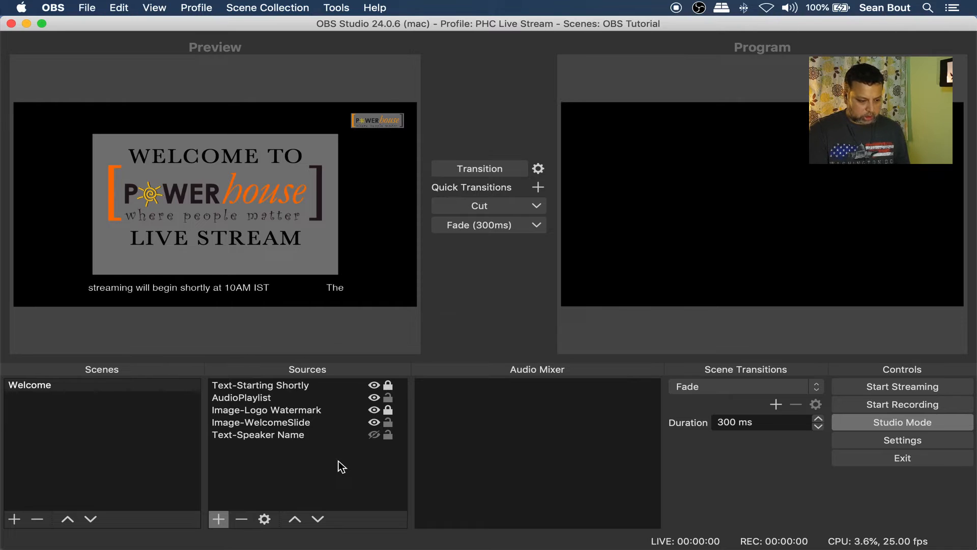
Add a Media Source named Video-Bkgnd to the Welcome scene and load Blue Nebula.mp4 as its local file
left_click(219, 519)
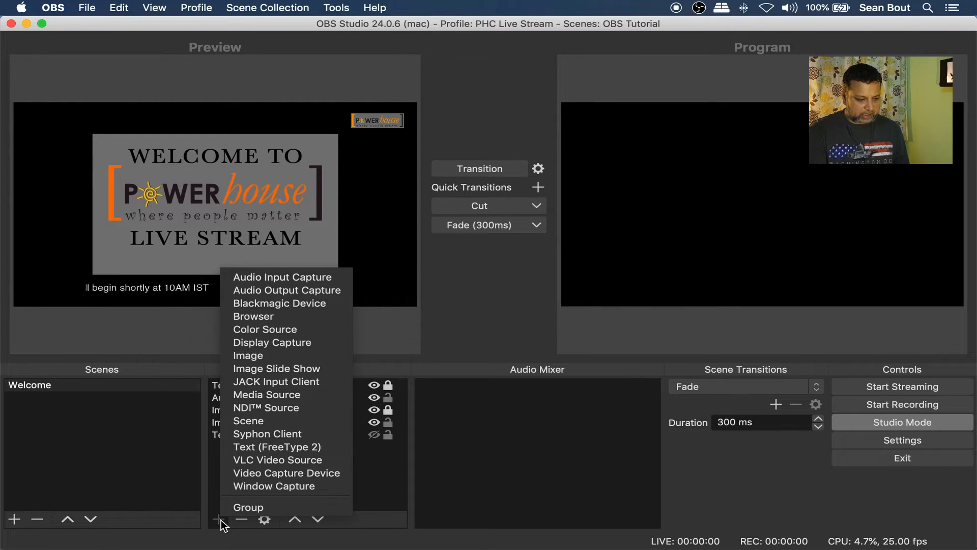
left_click(321, 395)
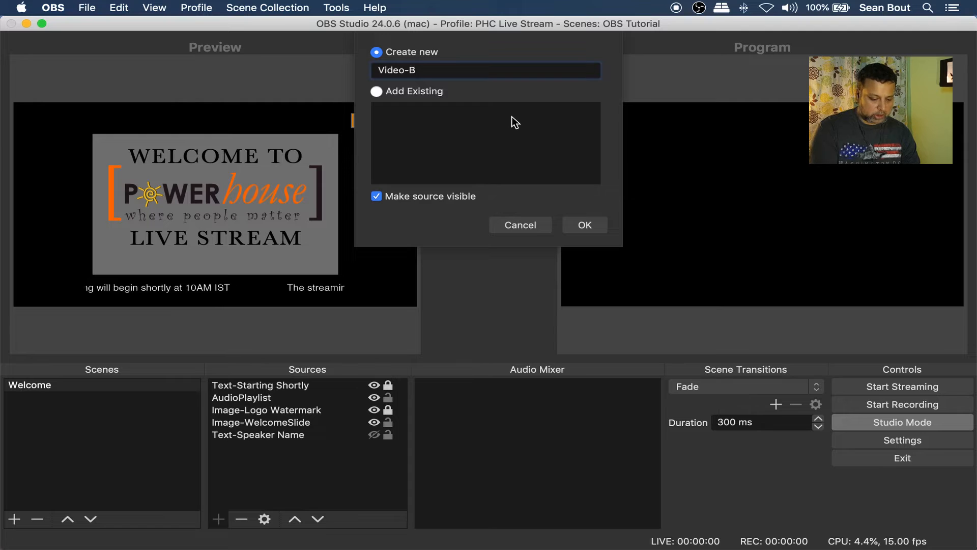
key("Return")
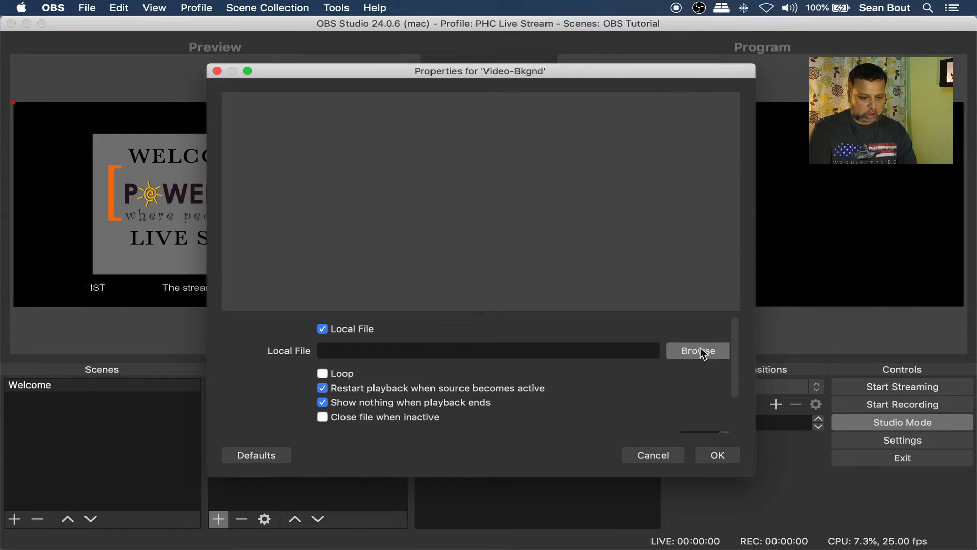
left_click(700, 348)
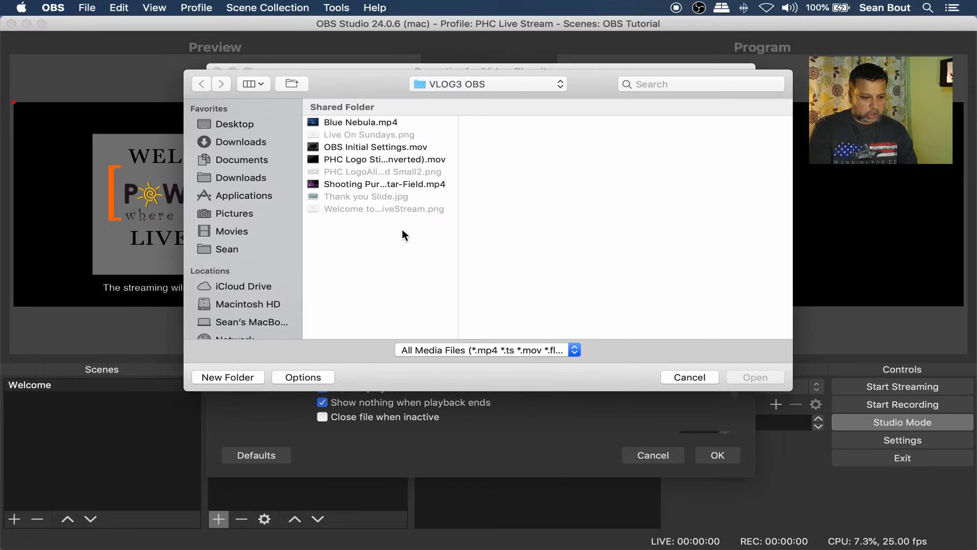
left_click(377, 163)
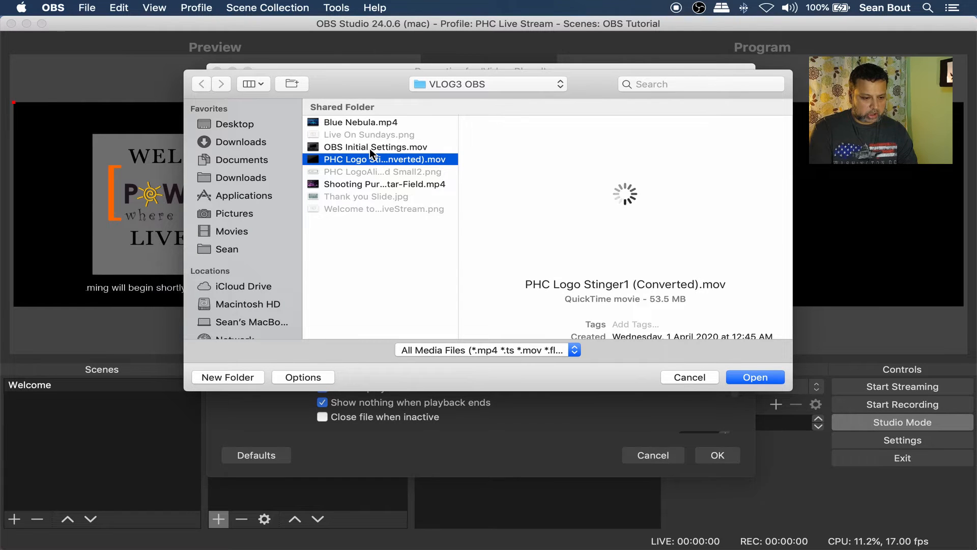
left_click(372, 147)
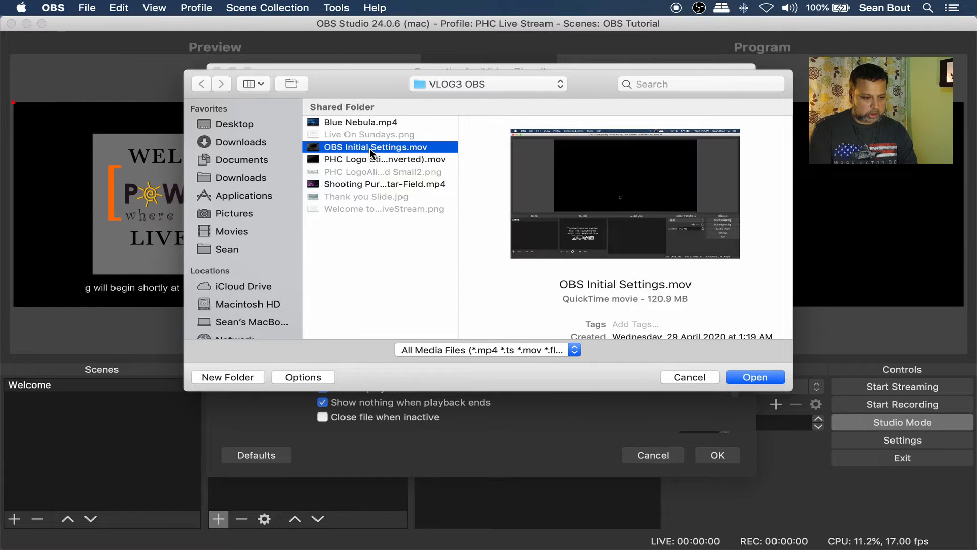
left_click(362, 122)
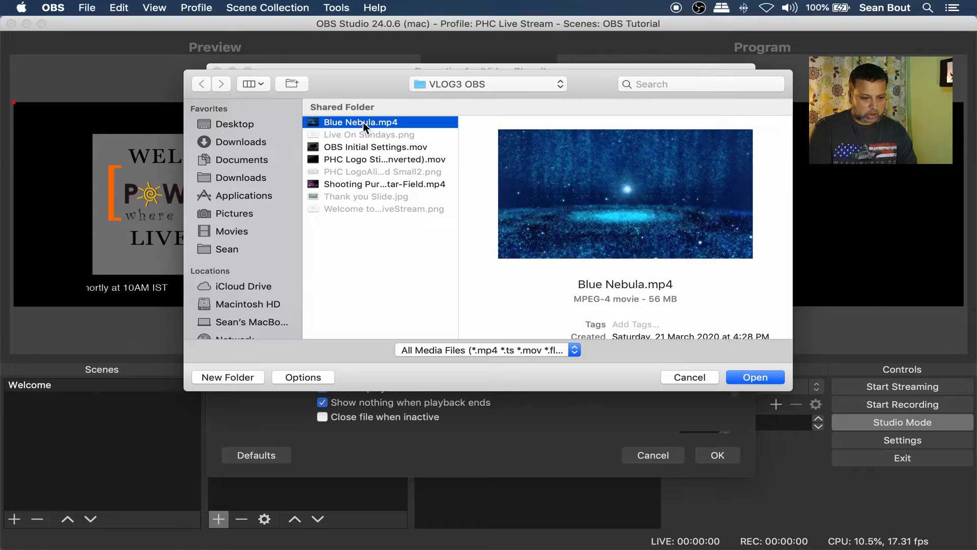
left_click(763, 378)
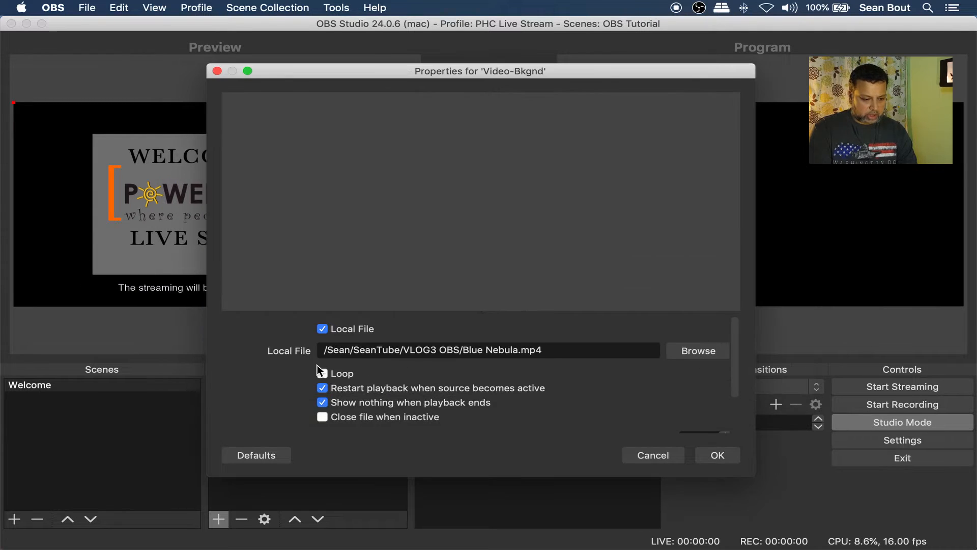
Enable Loop and Close file when inactive, and disable Show nothing when playback ends for Video-Bkgnd
left_click(322, 374)
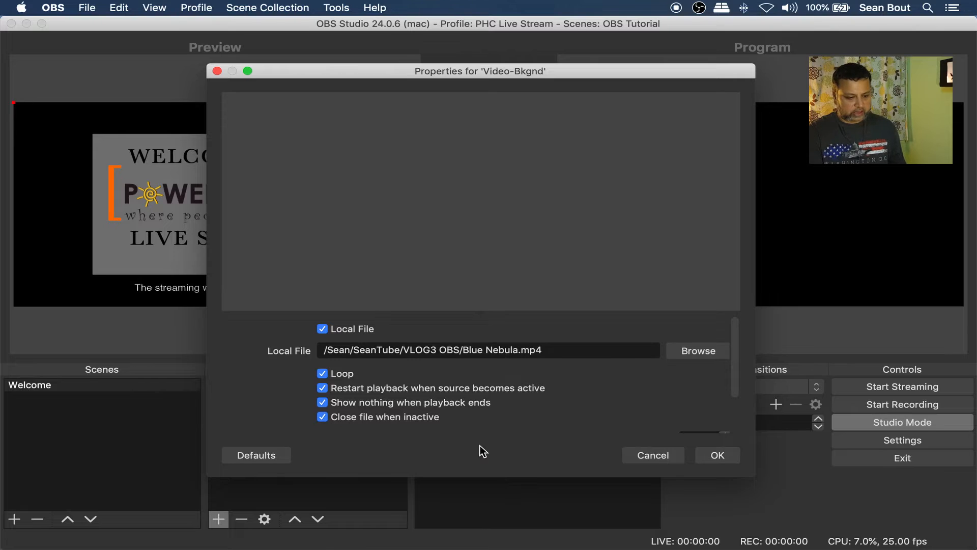
left_click(474, 405)
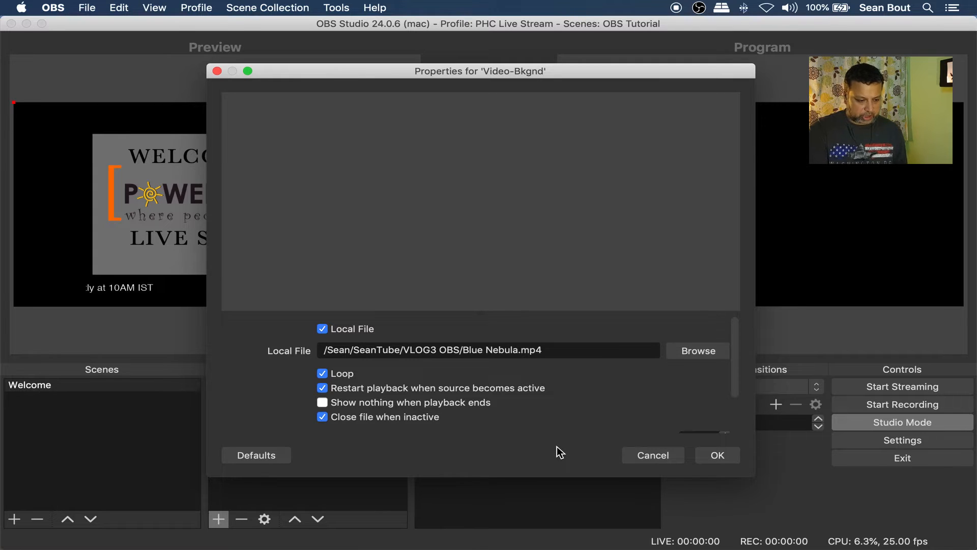
left_click(717, 455)
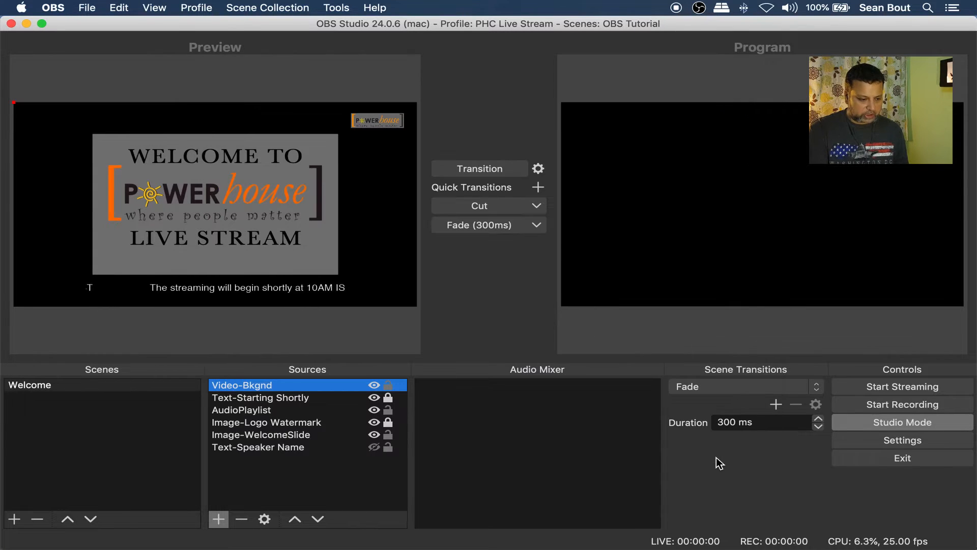
Fit the Video-Bkgnd source to the screen and deselect it
right_click(295, 386)
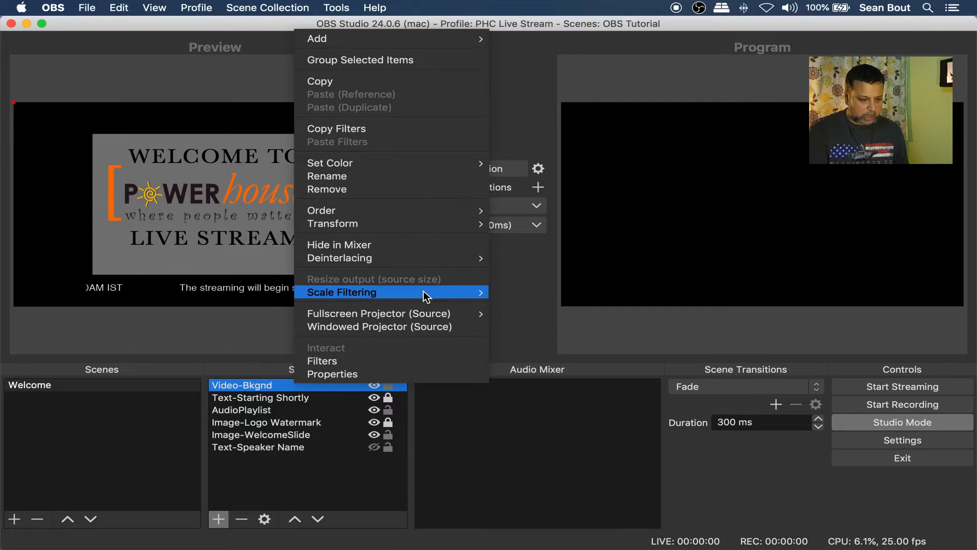
mouse_move(426, 229)
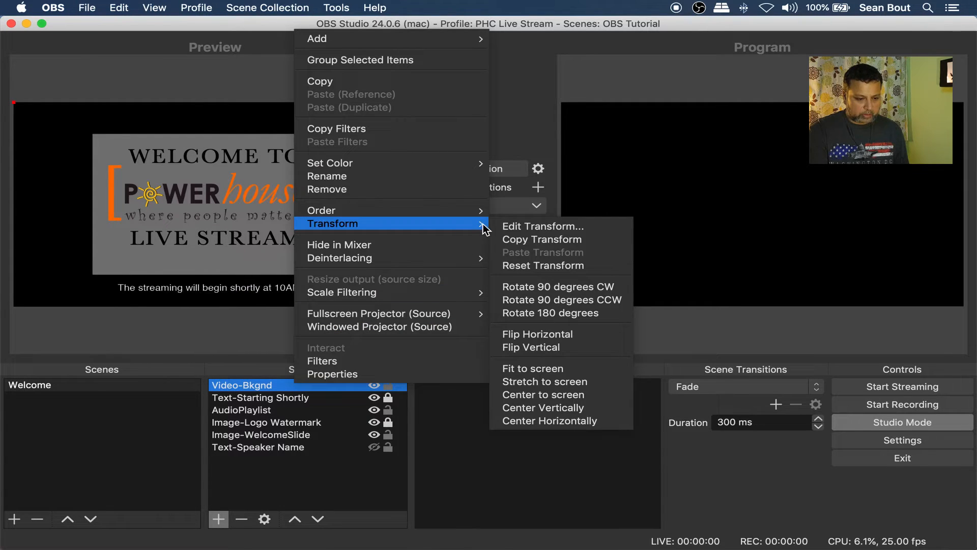
left_click(527, 367)
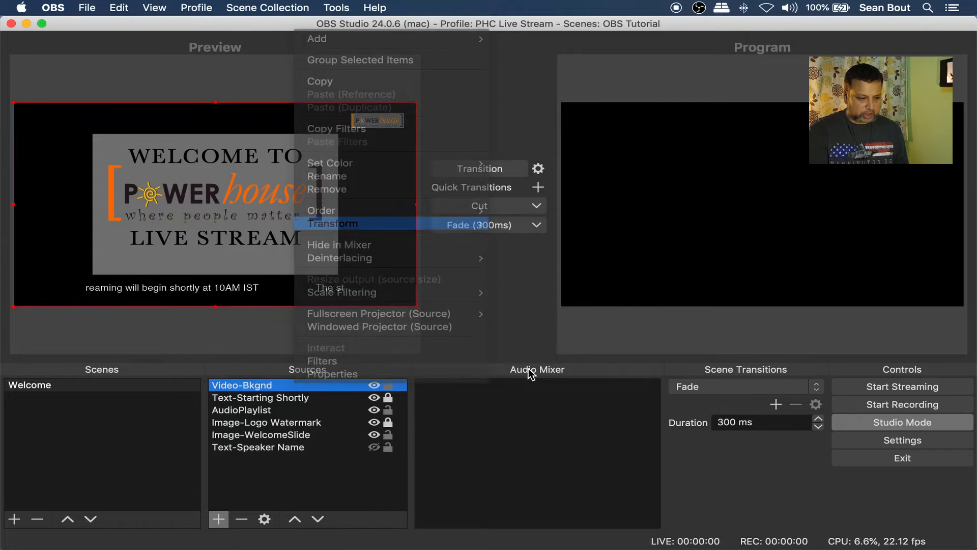
left_click(386, 335)
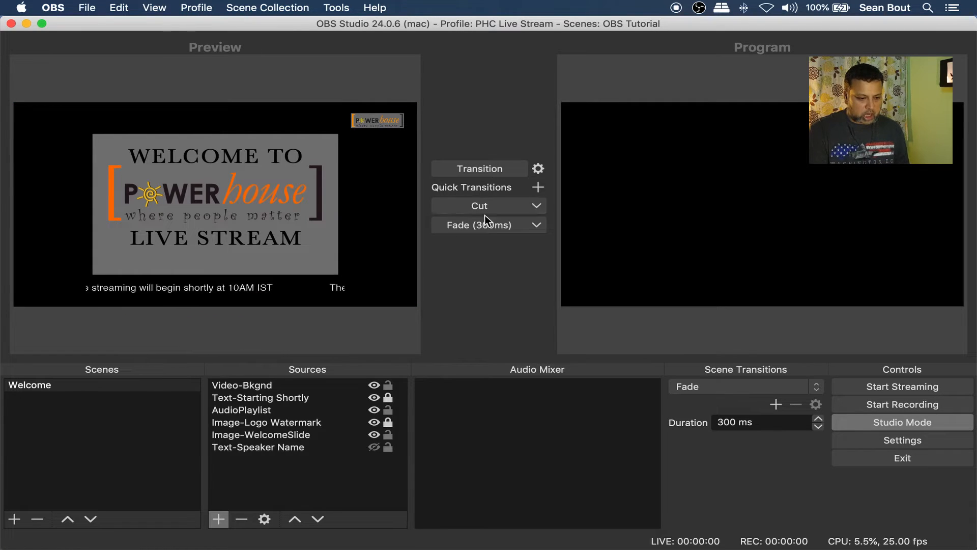
Set the Fade quick transition's duration to 1000 ms and use it to send the Welcome scene to Program
left_click(537, 225)
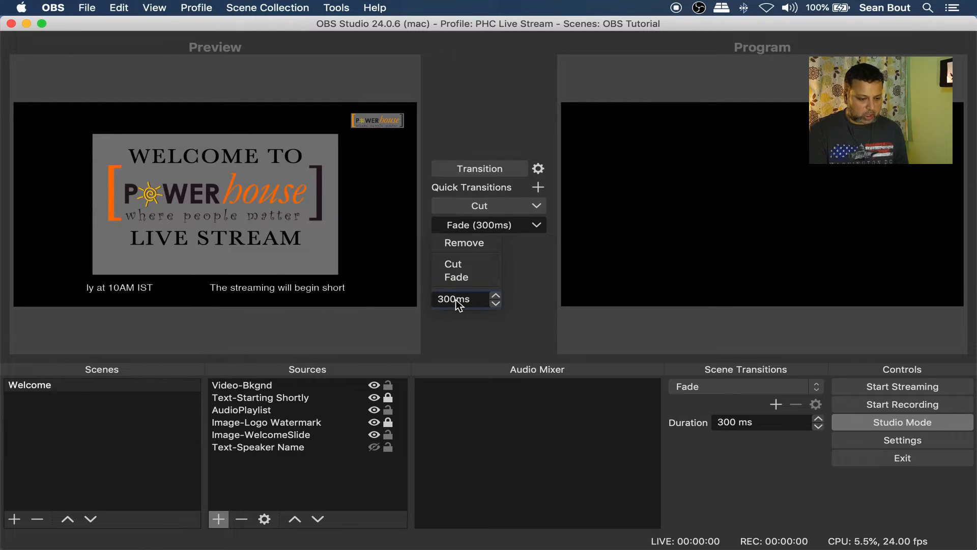
left_click(441, 298)
key("BackSpace")
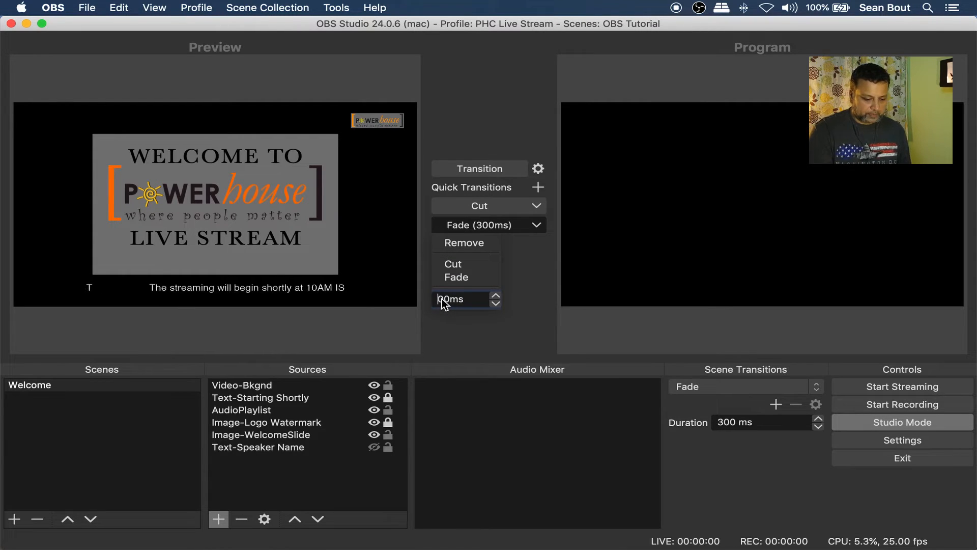
type("10")
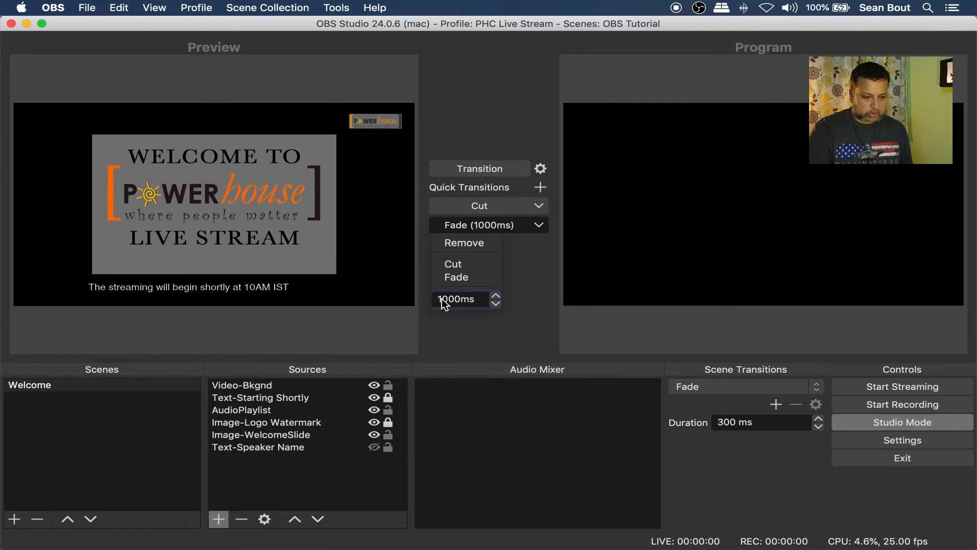
key("Return")
left_click(484, 334)
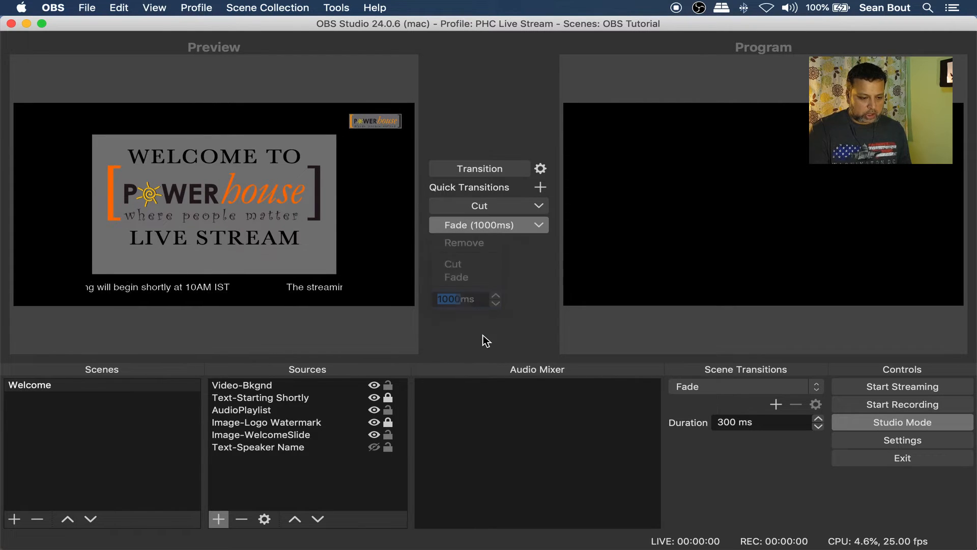
left_click(481, 225)
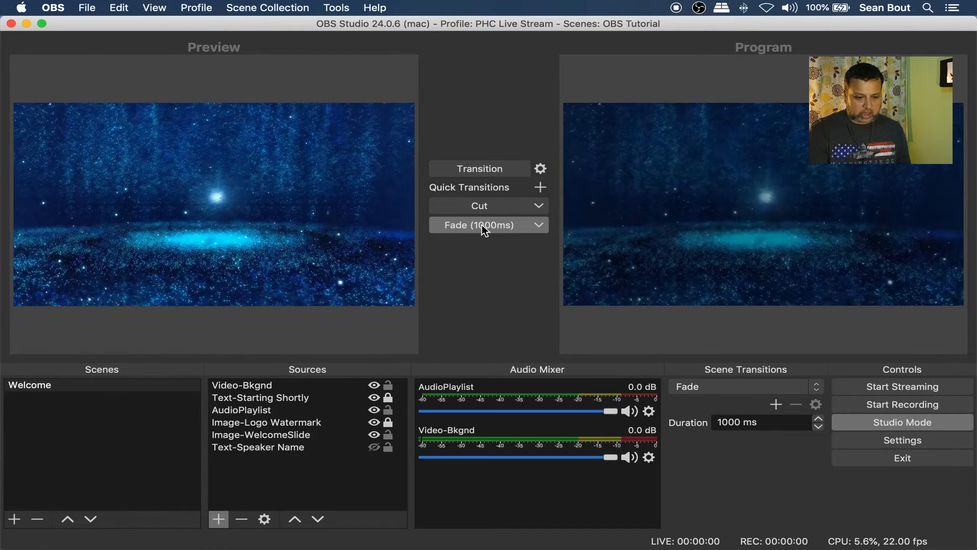
Move Video-Bkgnd below all other sources and transition the rearranged Welcome scene to Program
left_click(252, 386)
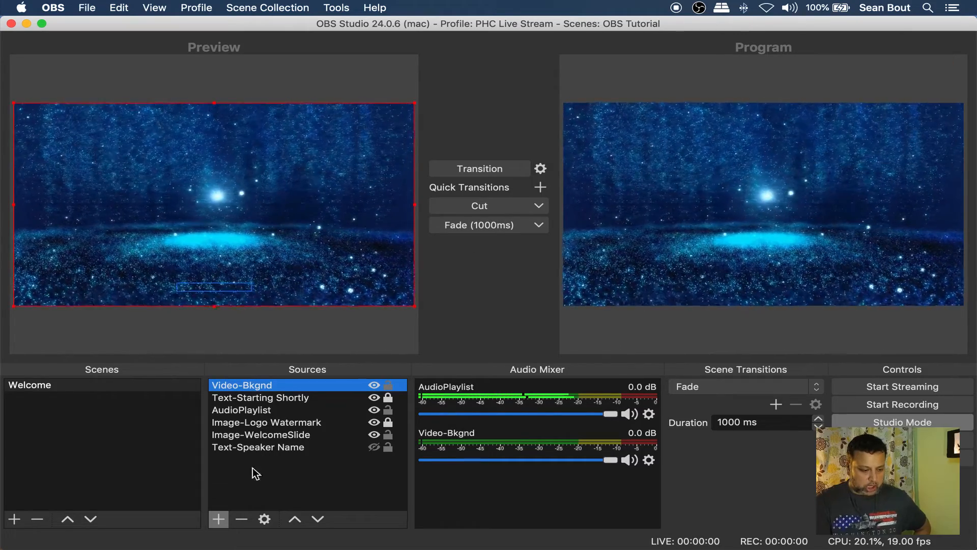
left_click(317, 519)
left_click(316, 519)
left_click(316, 519)
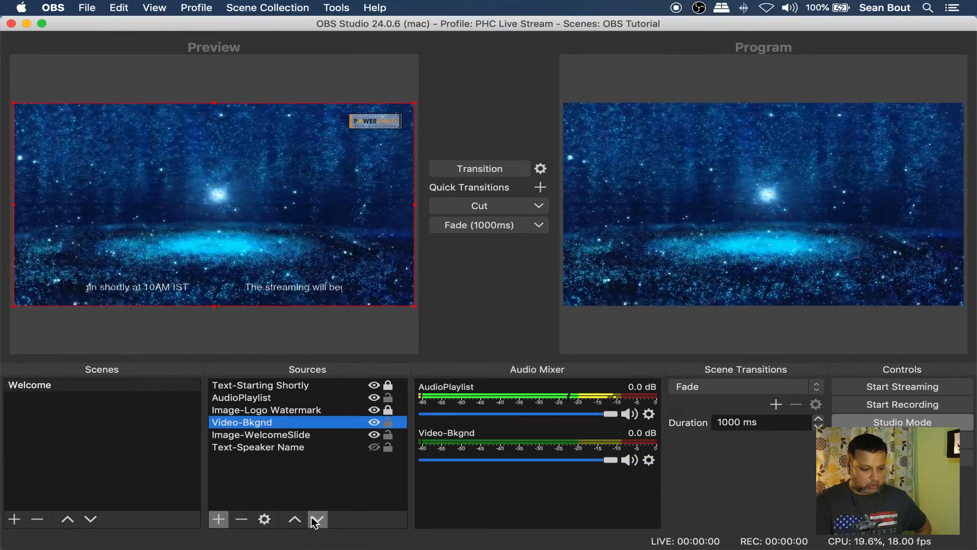
left_click(316, 519)
left_click(317, 519)
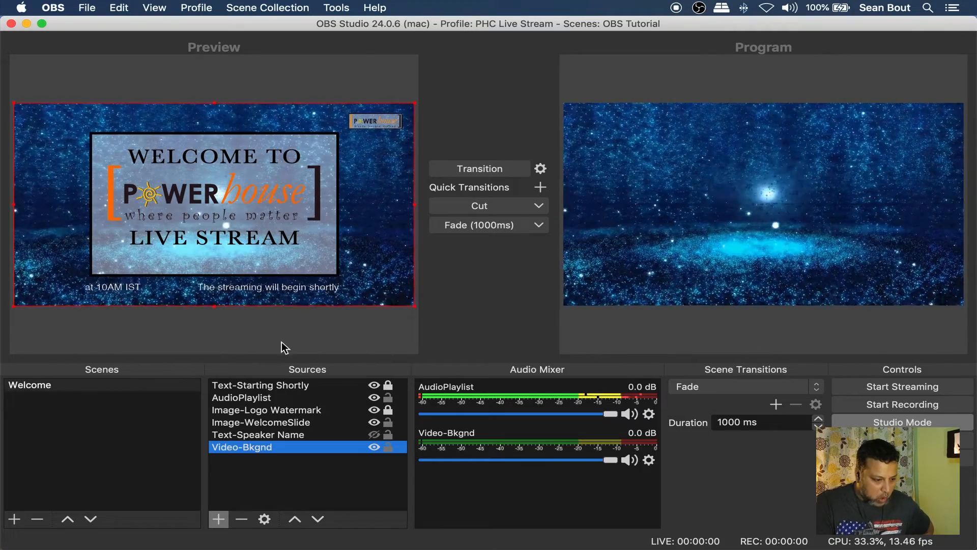
left_click(487, 164)
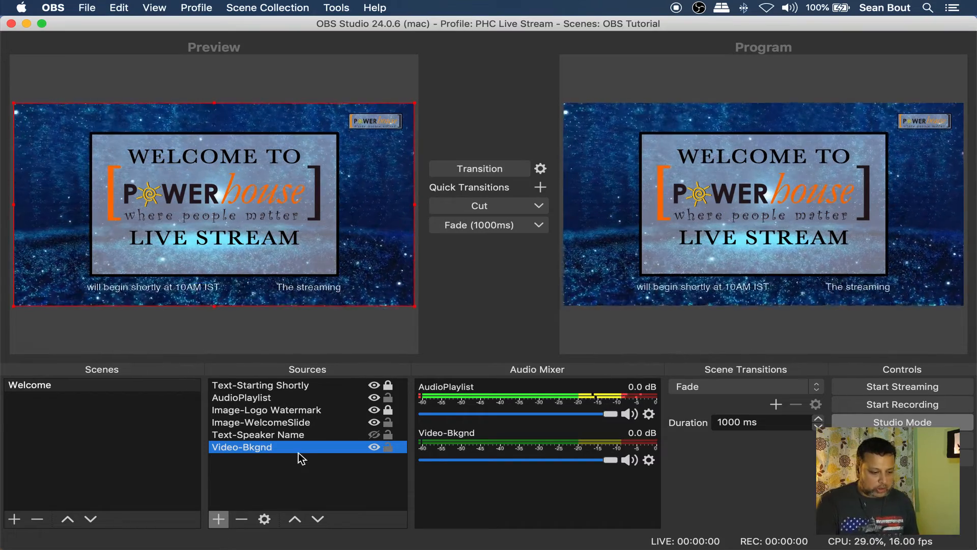
left_click(289, 477)
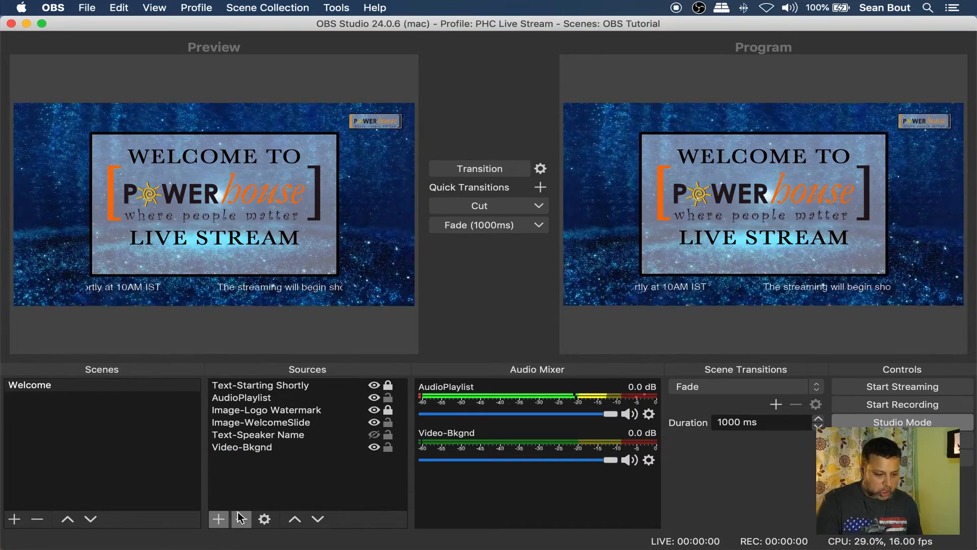
Add a Text (FreeType 2) source named "Text-Current Stream Date" to the Welcome scene
left_click(219, 518)
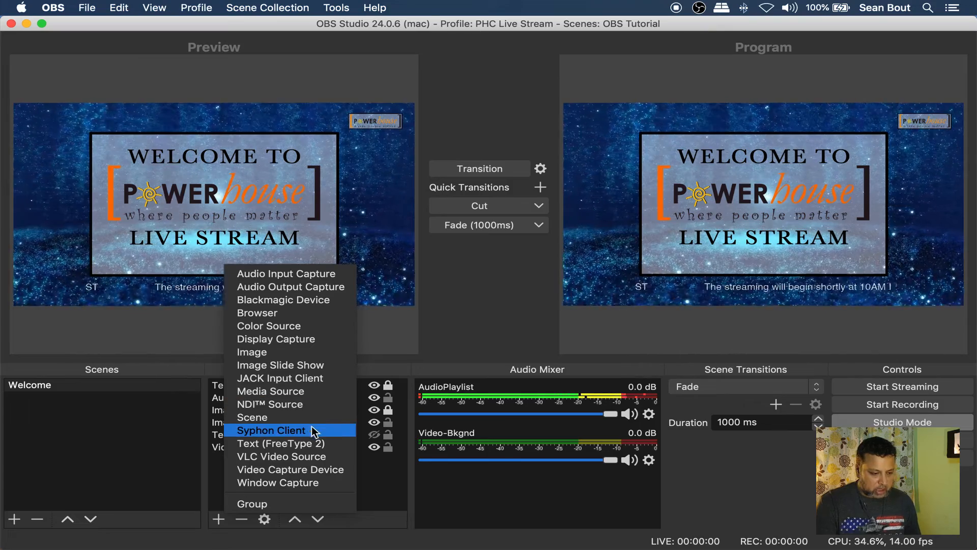
left_click(308, 442)
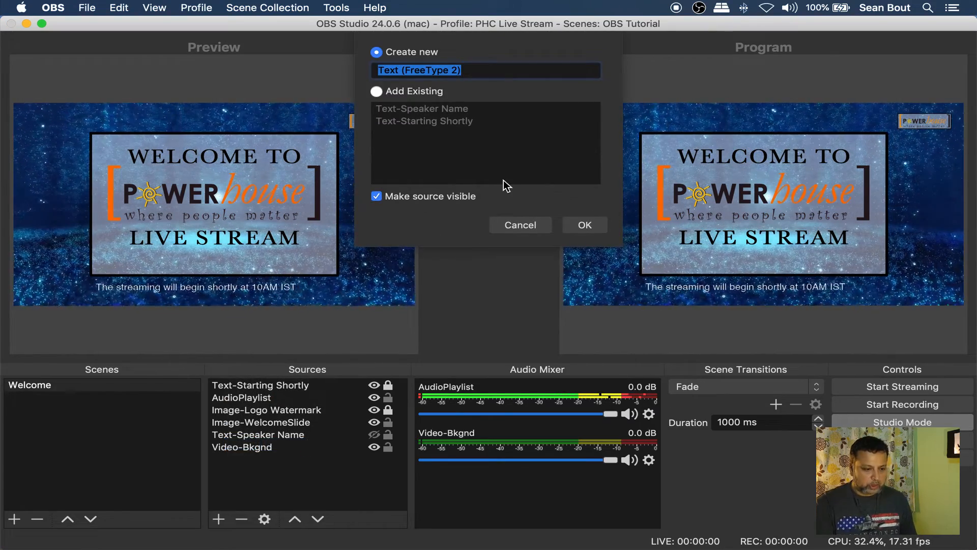
left_click(486, 71)
key("BackSpace")
key("BackSpace")
key("BackSpace")
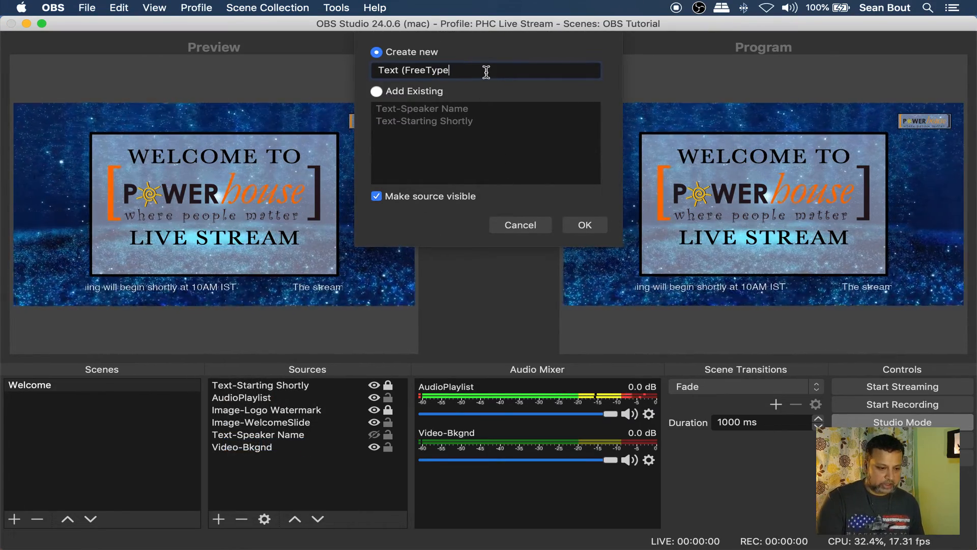
key("BackSpace")
key("BackSpace")
key("BackSpace")
key("BackSpace")
key("BackSpace")
key("BackSpace")
key("BackSpace")
key("BackSpace")
key("BackSpace")
key("BackSpace")
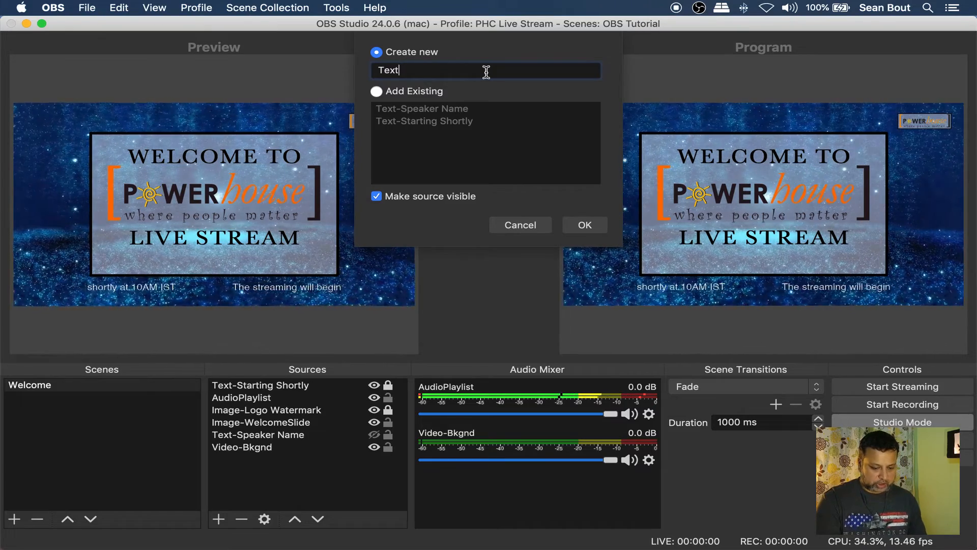
type("-Cur")
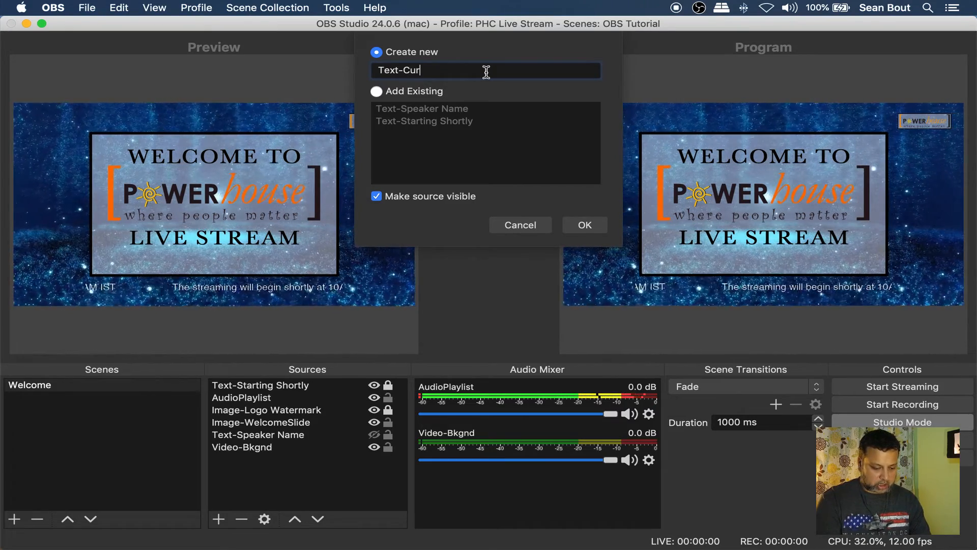
type("rent Strea")
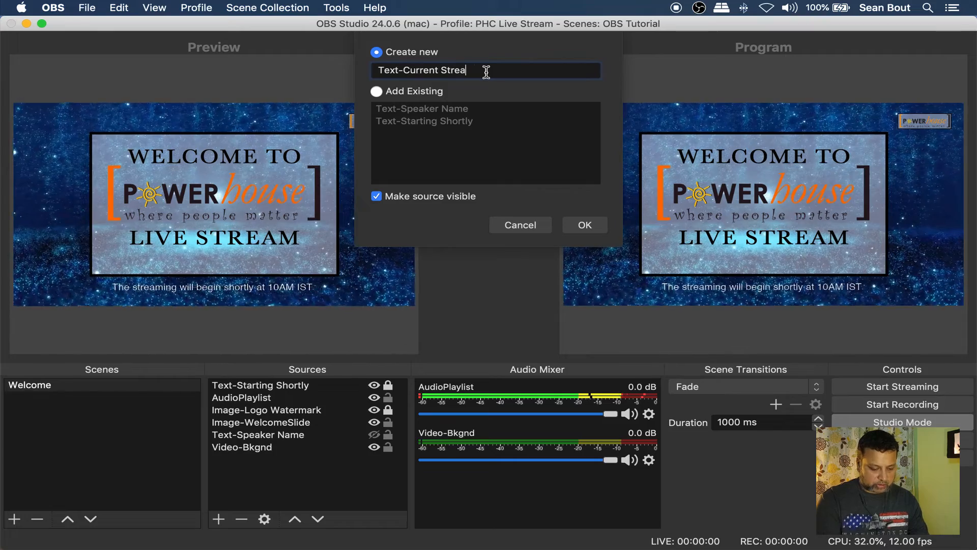
type("m Date")
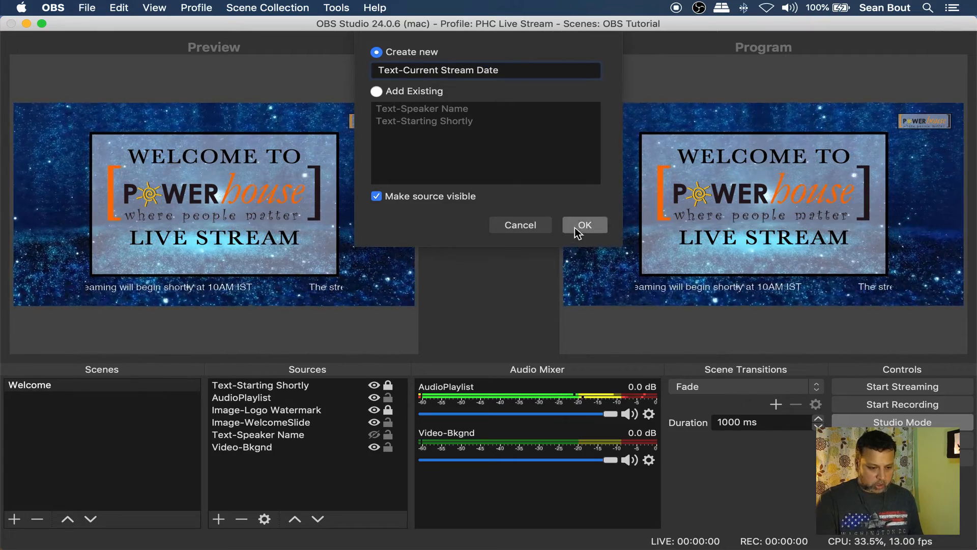
left_click(578, 227)
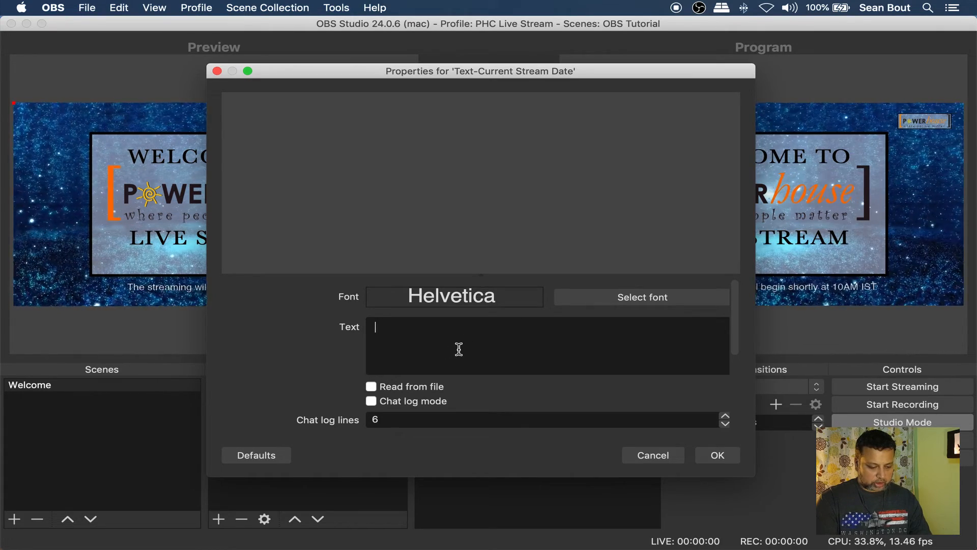
Set the stream date text to "Live Stream on 30th Feb 2021" and place it beneath LIVE STREAM on the welcome slide
type("Live ")
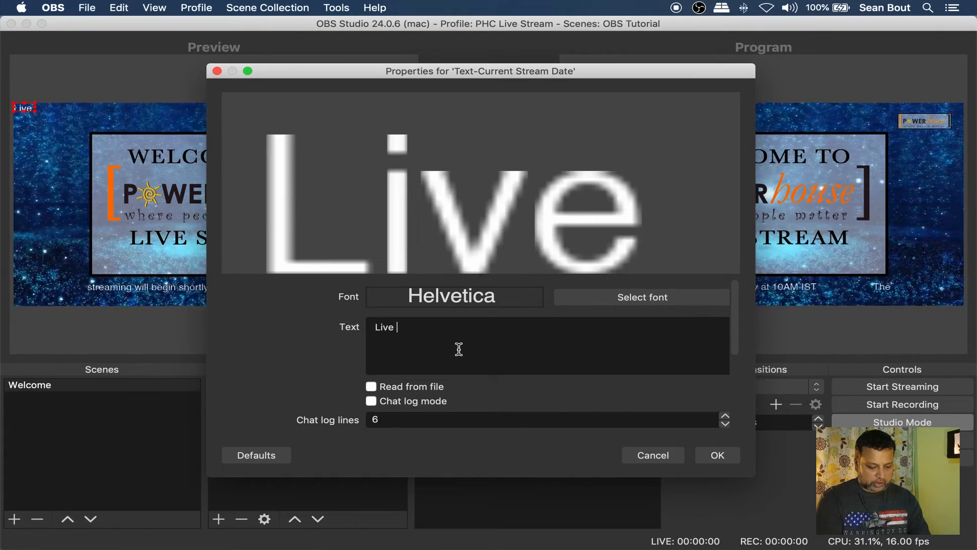
type("Stream ")
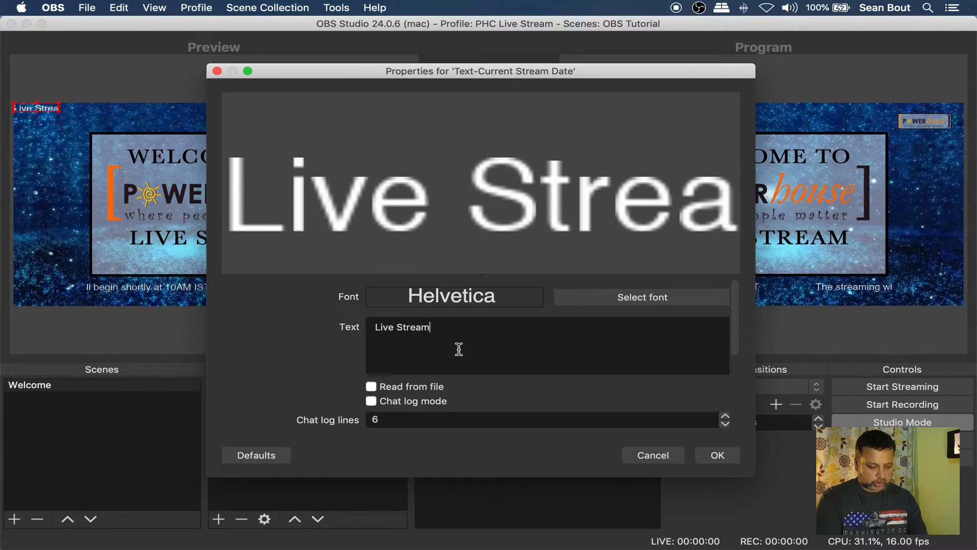
type("on")
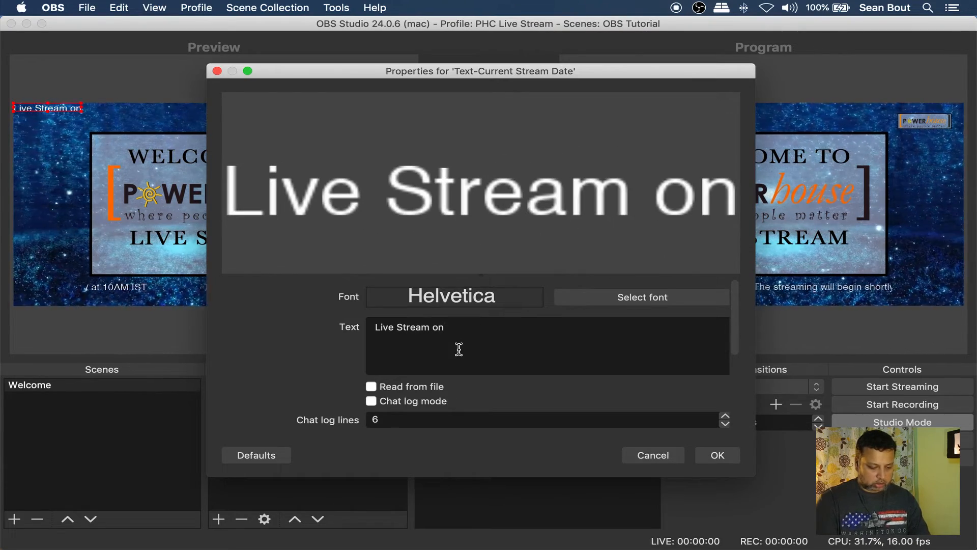
type(" 30th ")
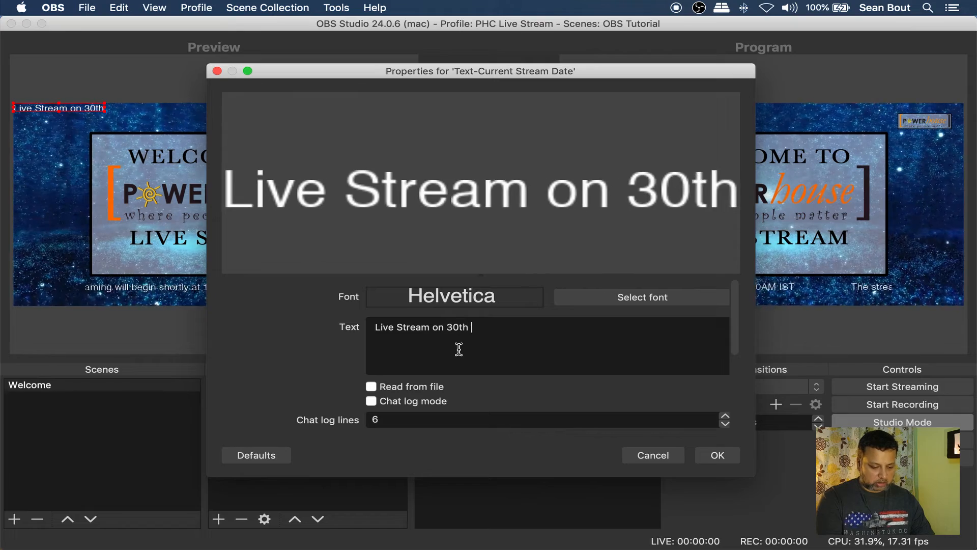
type("Feb 2020")
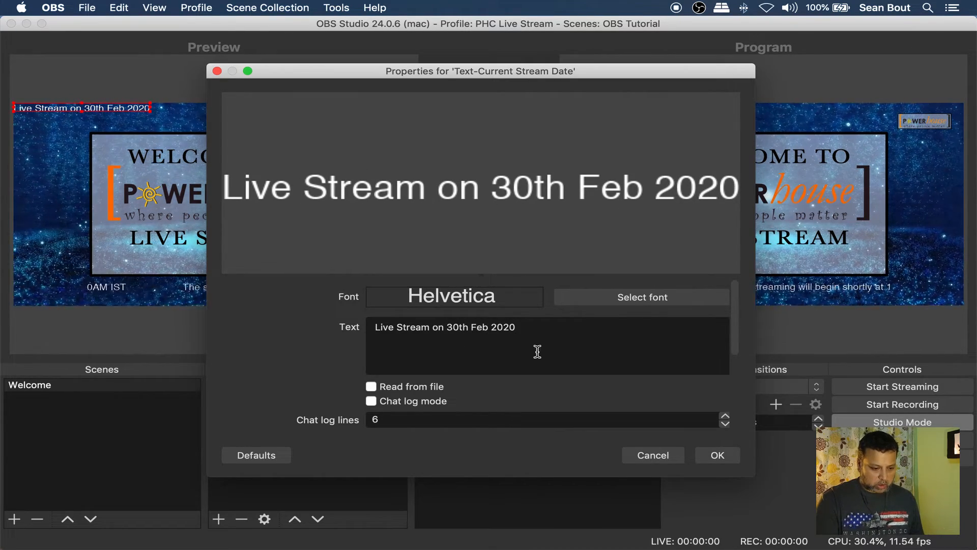
key("BackSpace")
type("1")
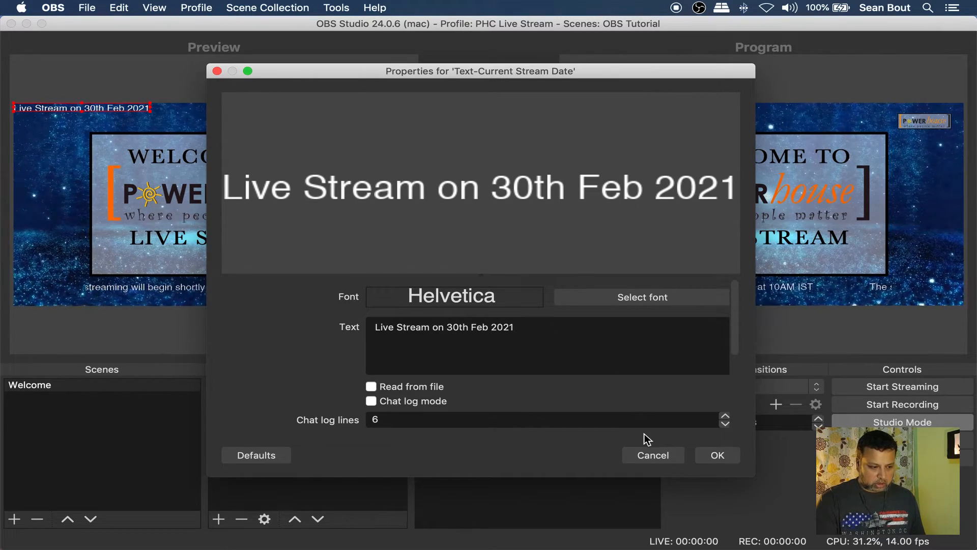
left_click(714, 455)
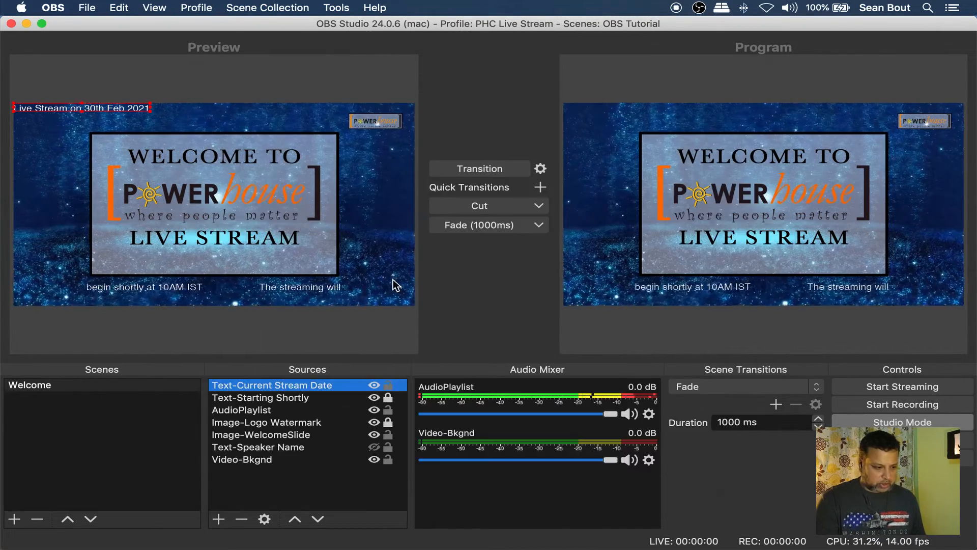
left_click_drag(139, 126, 248, 260)
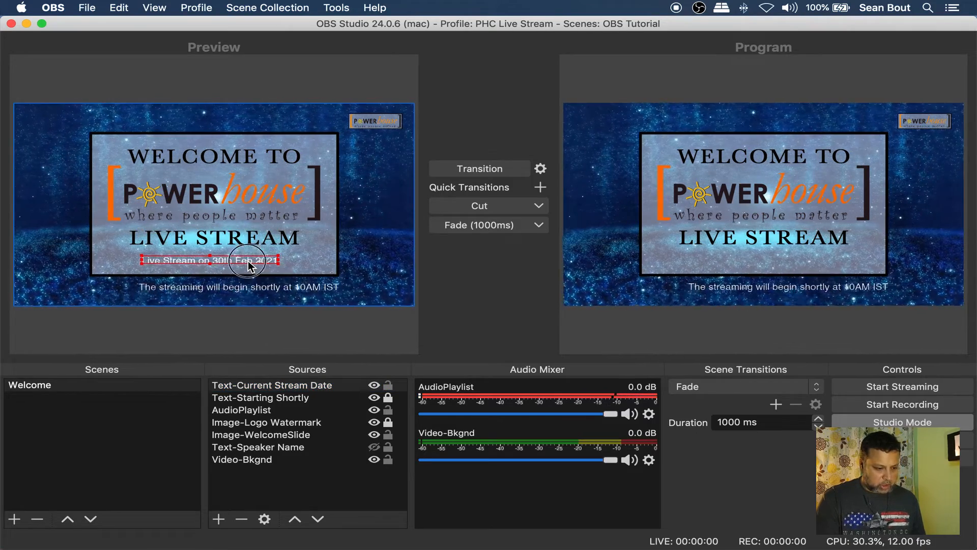
left_click(249, 260)
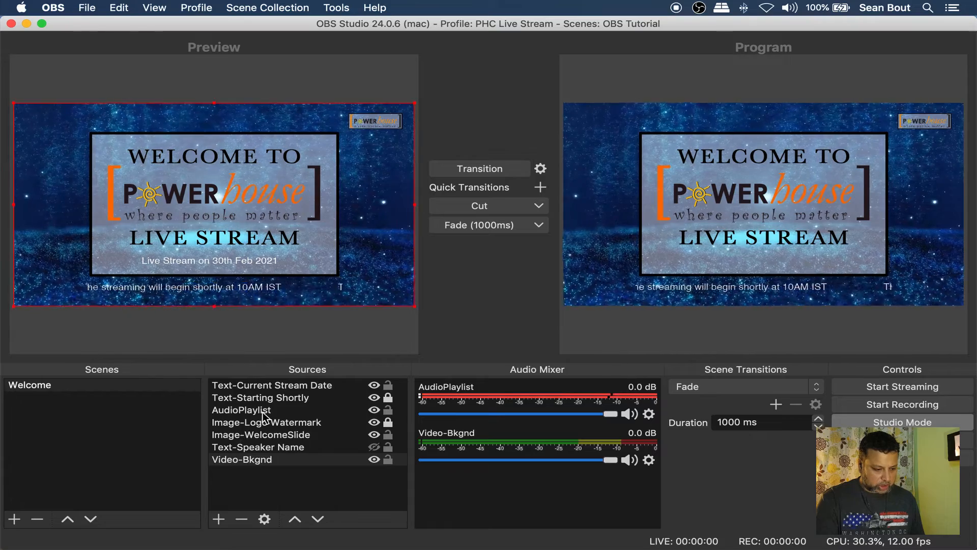
Set the font size of the Text-Current Stream Date source to 48
left_click(270, 388)
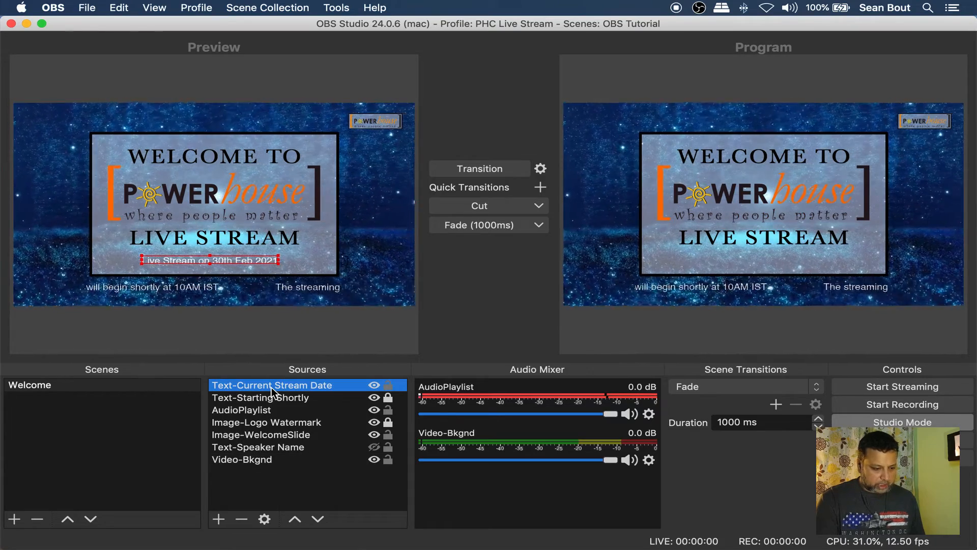
double_click(270, 387)
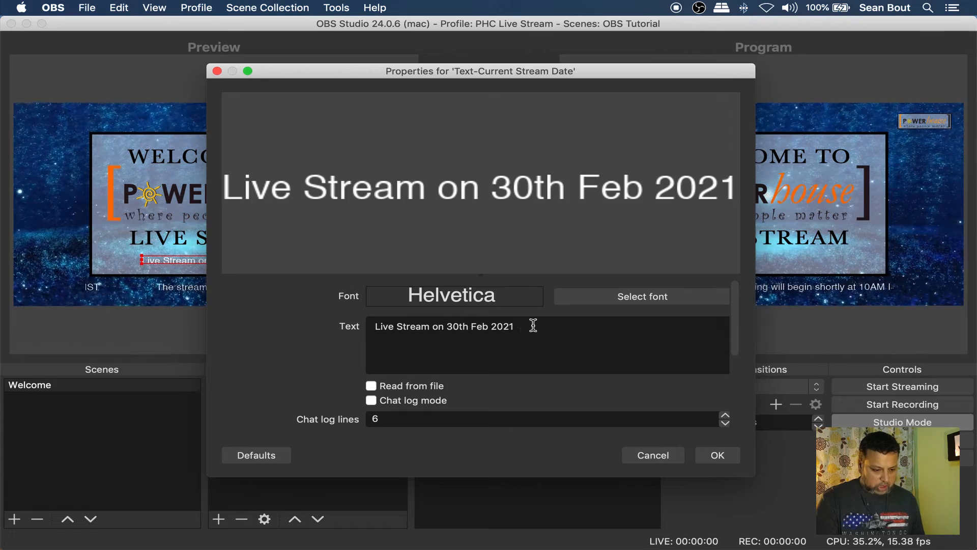
left_click_drag(529, 326, 374, 321)
left_click(622, 298)
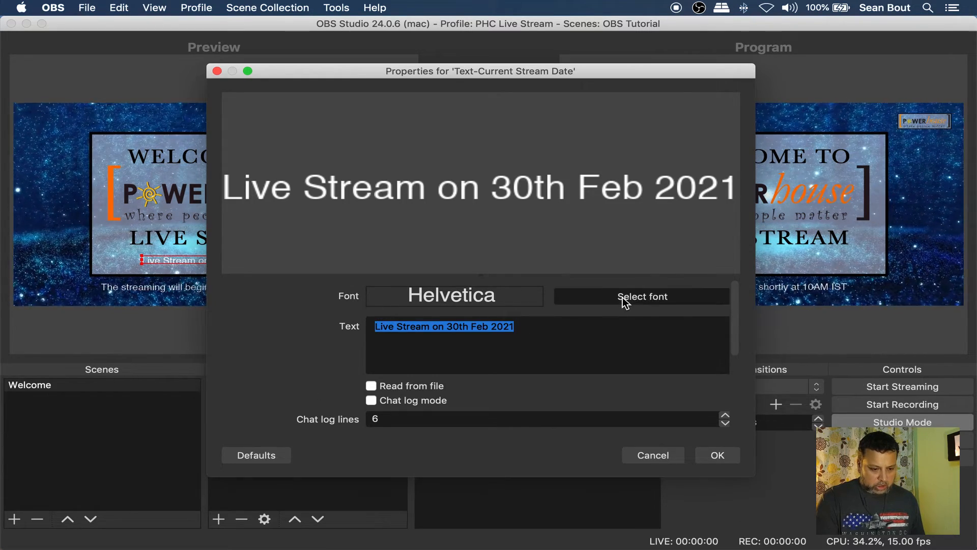
scroll(615, 212, "down", 4)
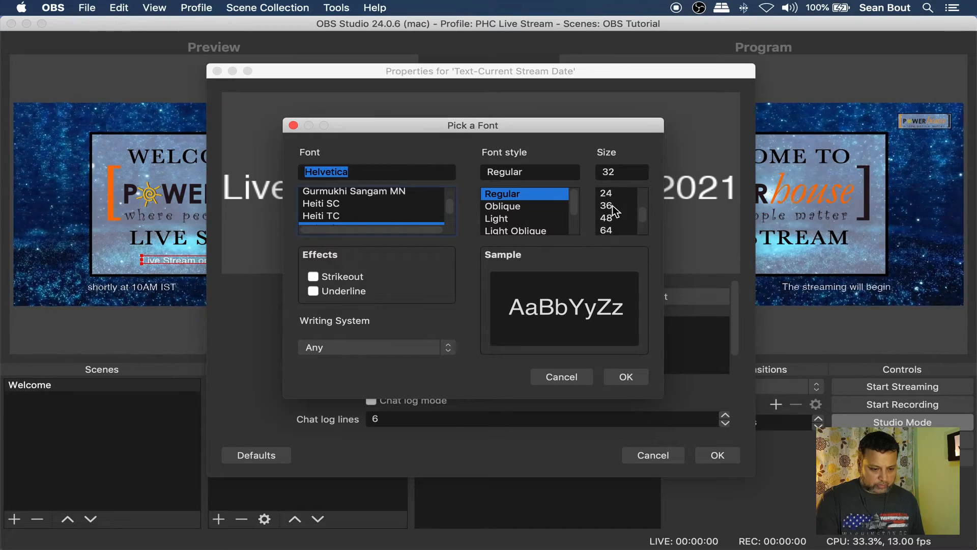
left_click(611, 218)
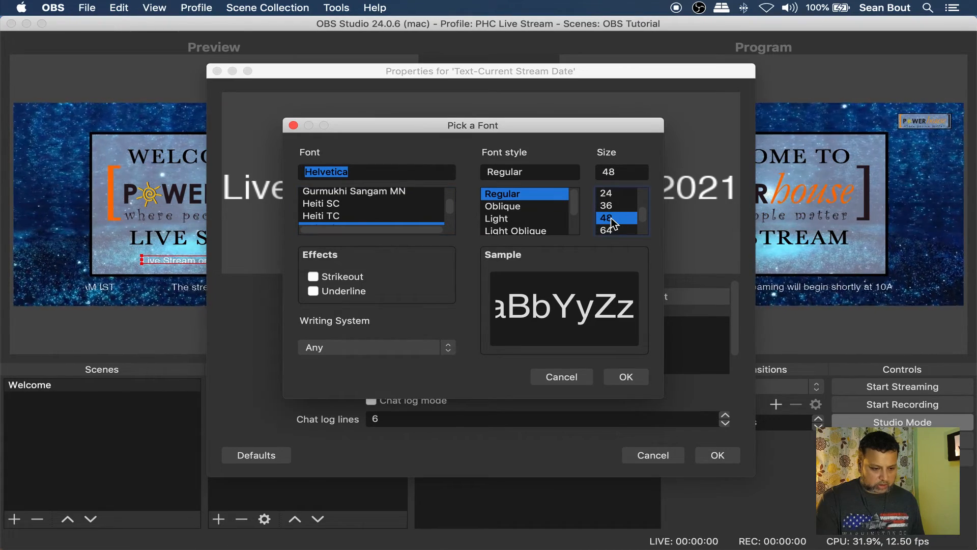
key("Return")
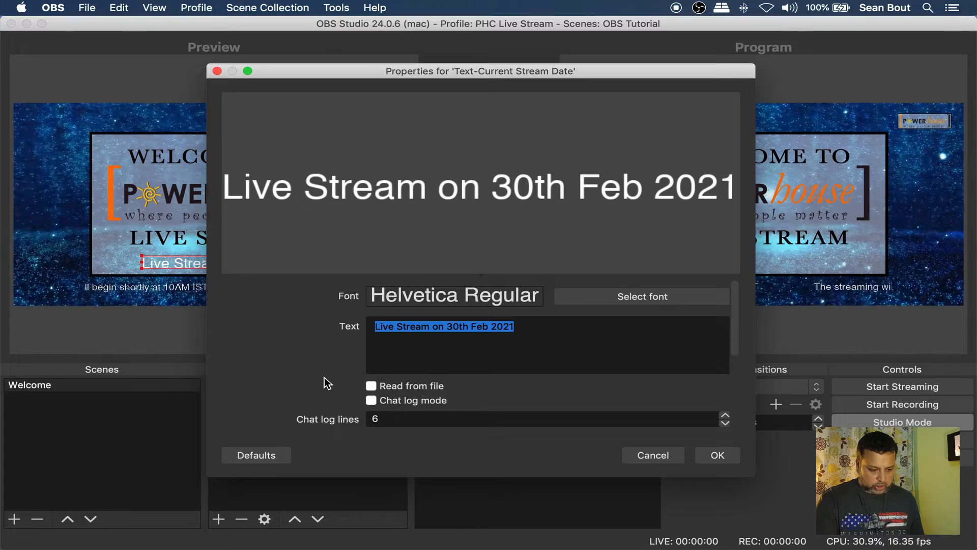
Set both Color 1 and Color 2 of the stream date text to black and apply the properties
scroll(325, 377, "down", 5)
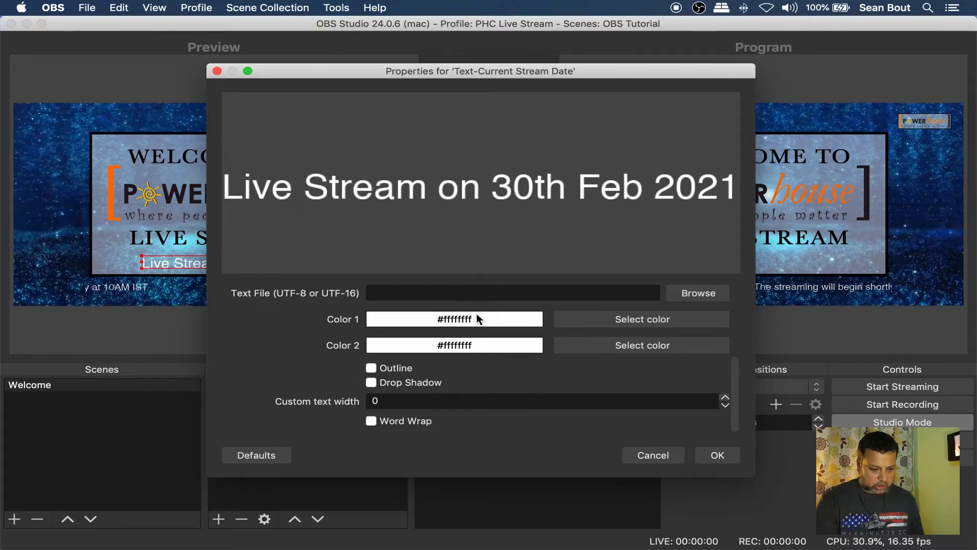
left_click(614, 324)
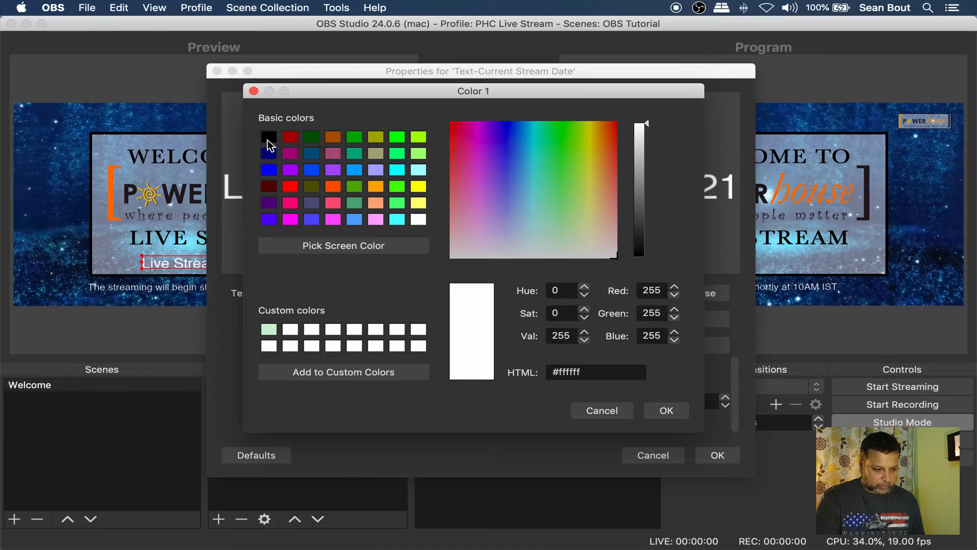
left_click(268, 139)
left_click(671, 408)
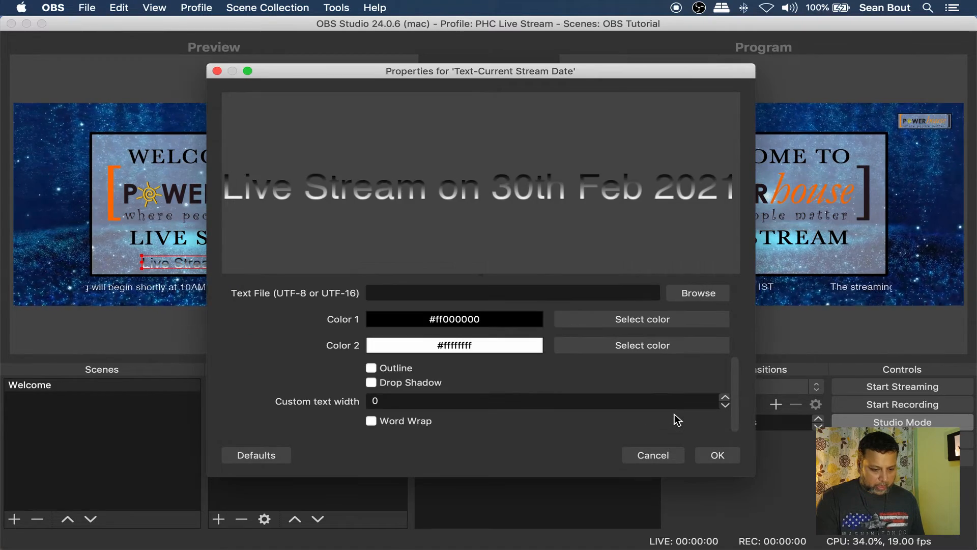
left_click(588, 344)
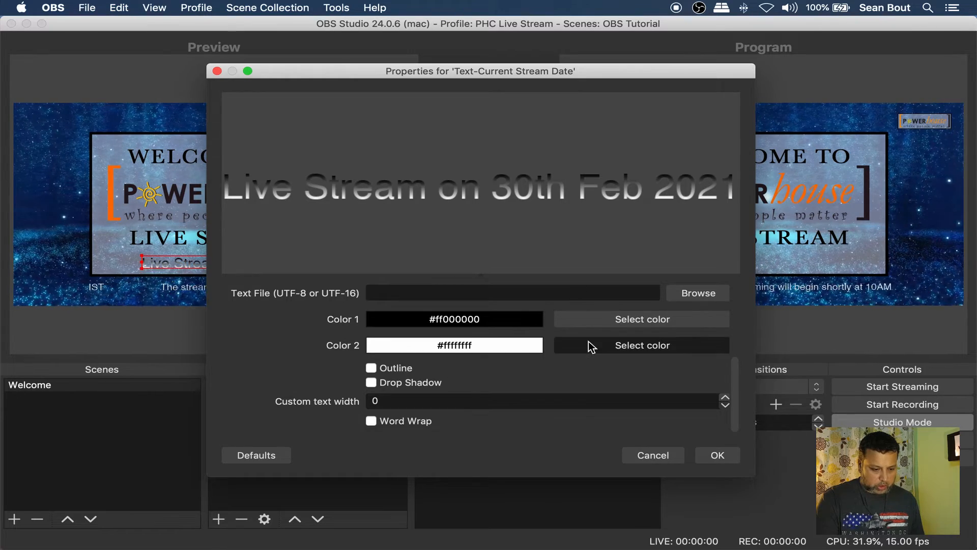
left_click(269, 138)
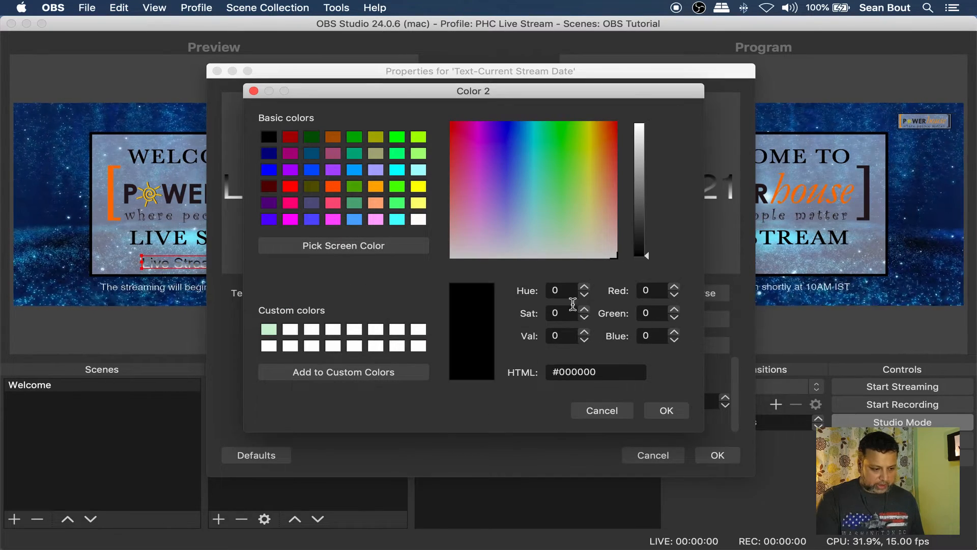
left_click(666, 411)
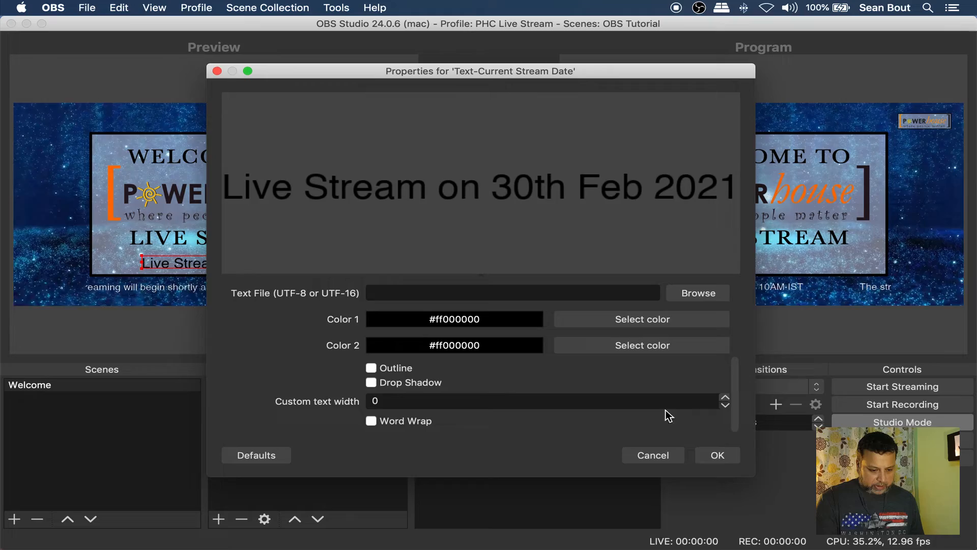
left_click(718, 454)
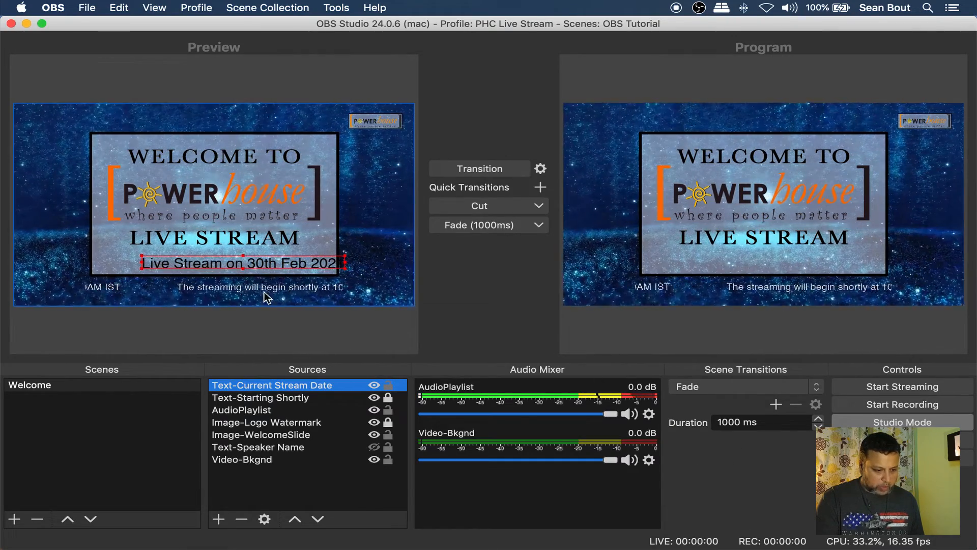
Center the Text-Current Stream Date source horizontally in the scene and deselect it
right_click(259, 389)
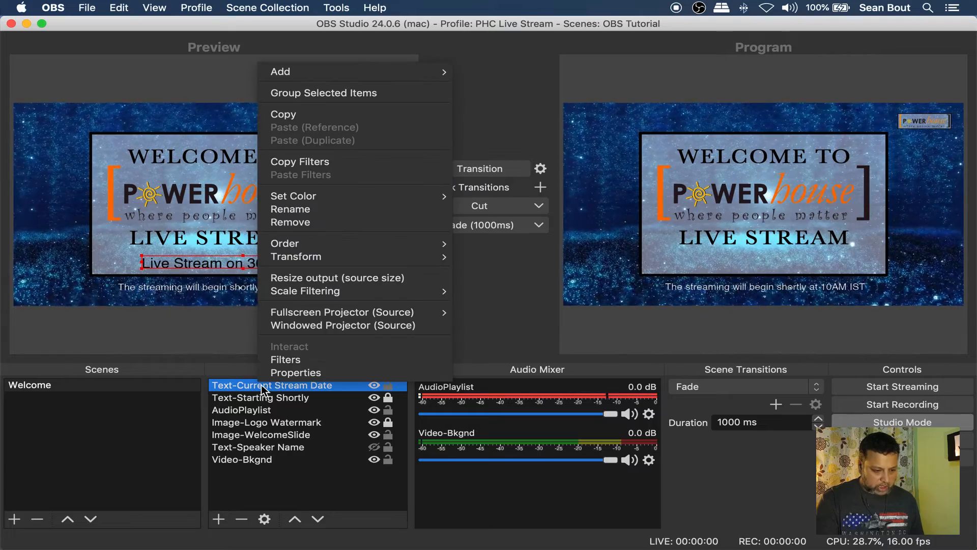
mouse_move(397, 257)
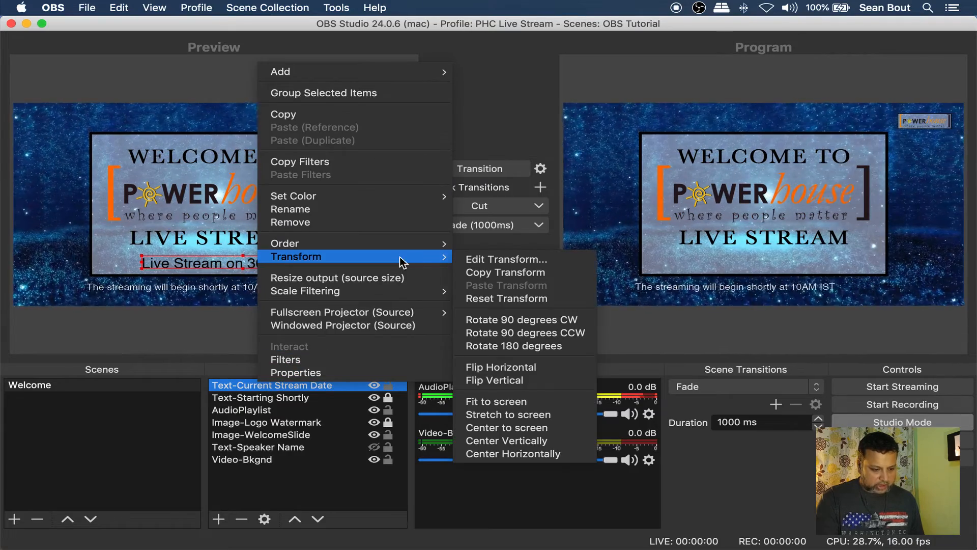
left_click(522, 453)
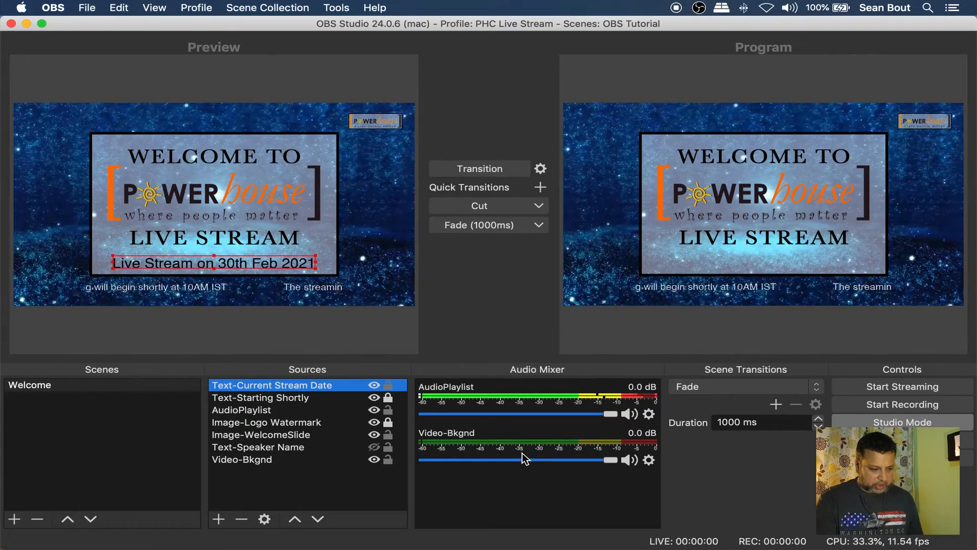
left_click(334, 494)
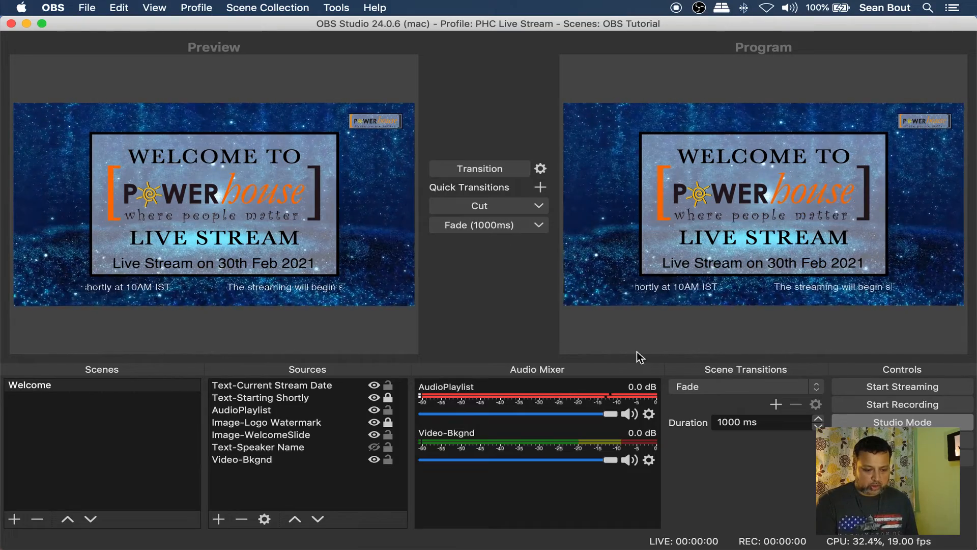
Lower the AudioPlaylist volume to -7.6 dB and mute the Video-Bkgnd audio
left_click(604, 416)
left_click_drag(570, 414, 558, 413)
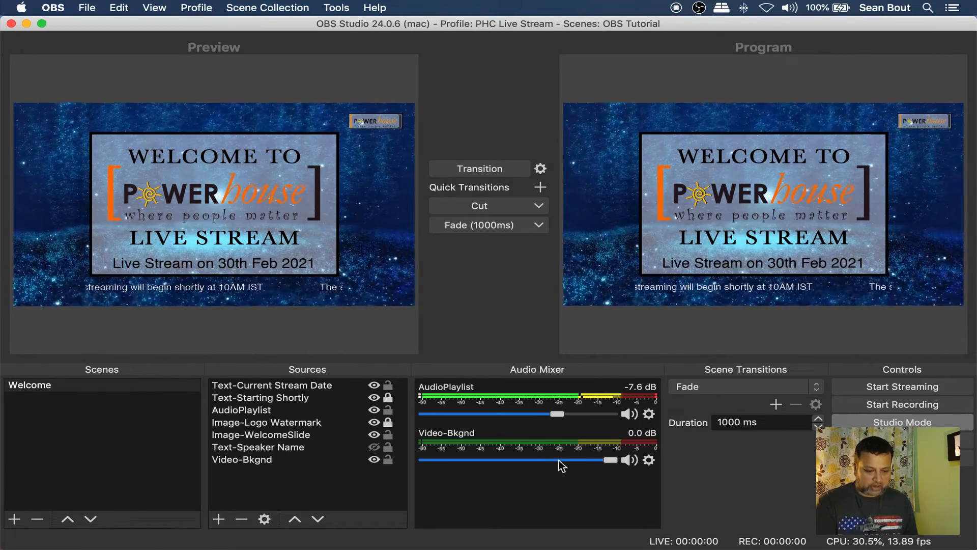
left_click(629, 460)
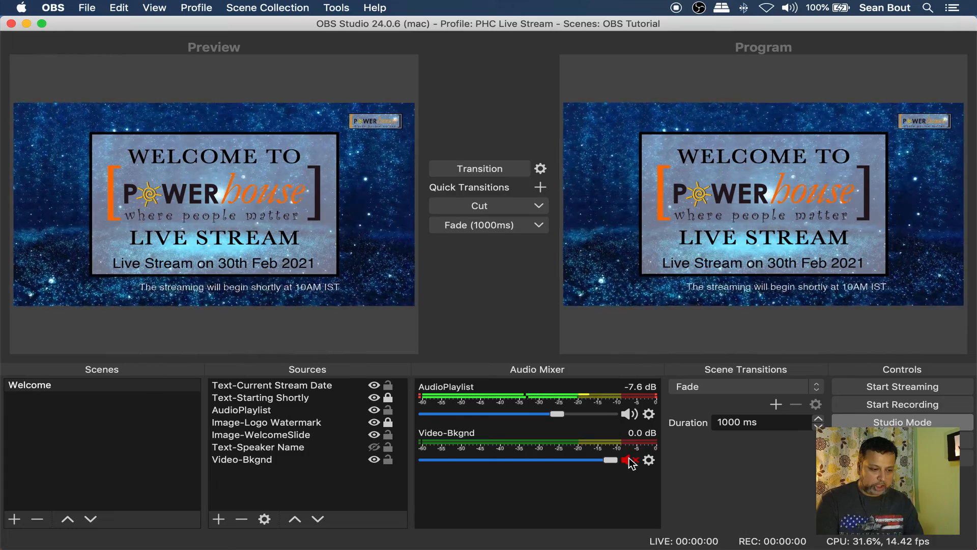
Set AudioPlaylist's audio monitoring to Monitor and Output in the advanced audio properties, and mute AudioPlaylist in the mixer
left_click(648, 415)
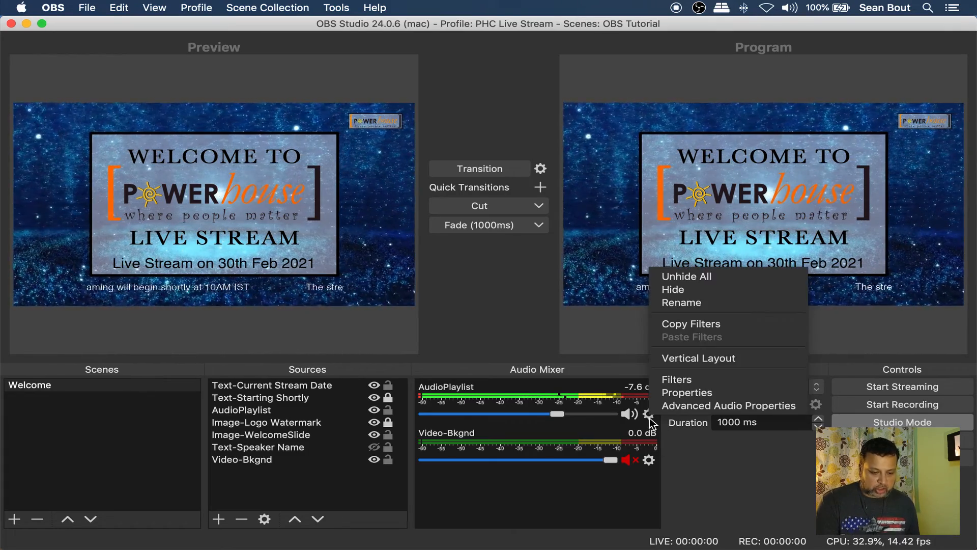
left_click(673, 404)
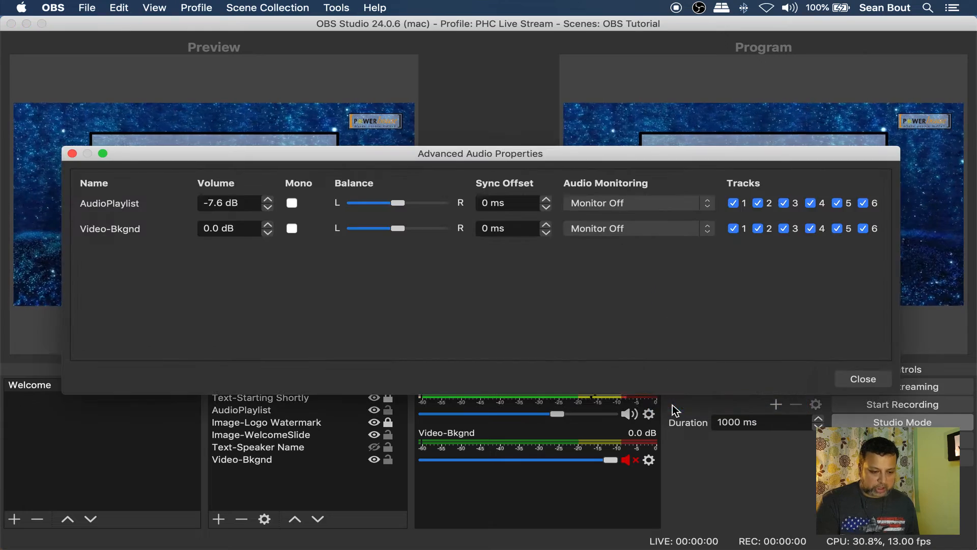
left_click(644, 206)
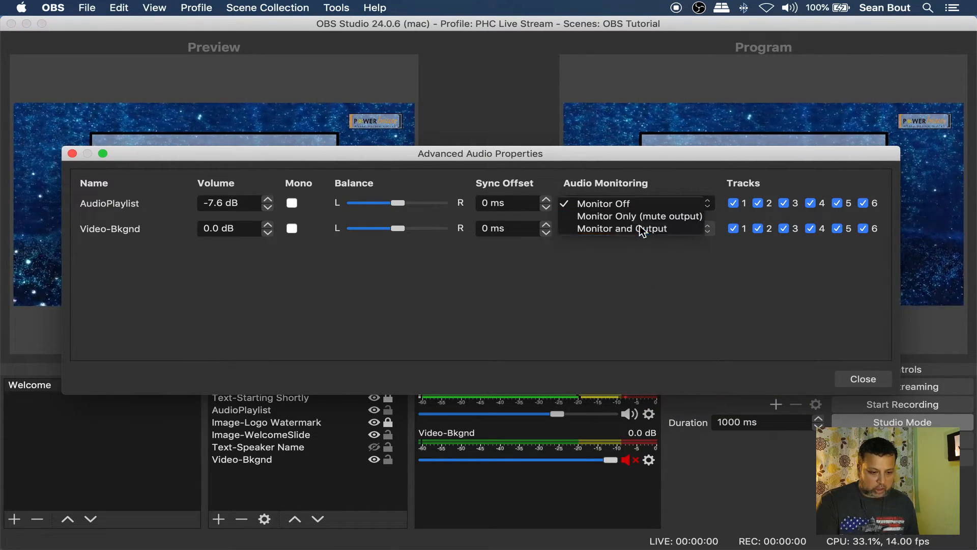
left_click(642, 230)
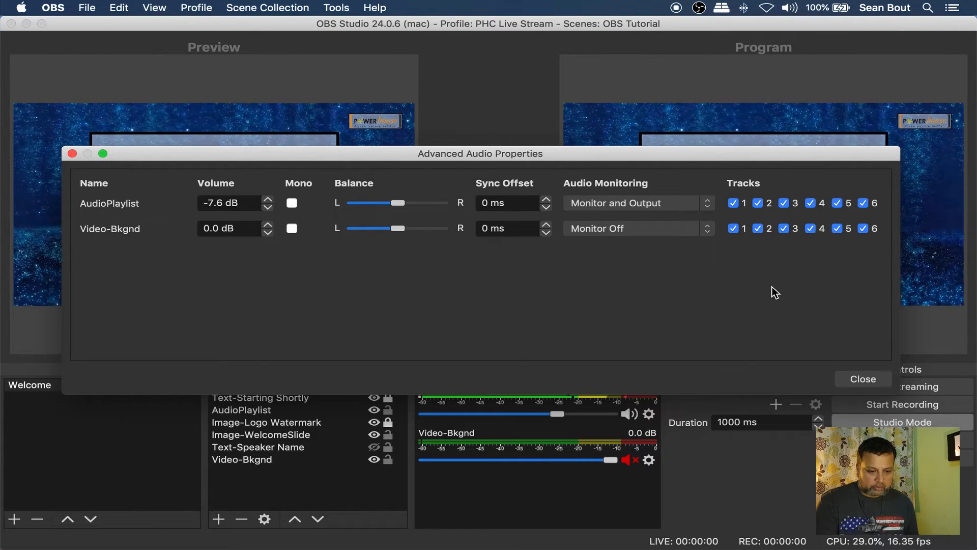
left_click(863, 379)
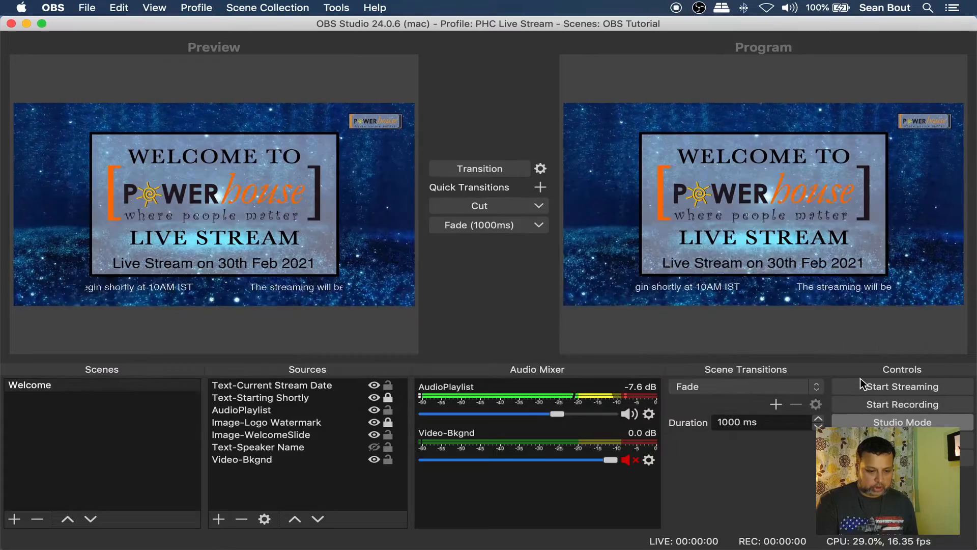
left_click(629, 414)
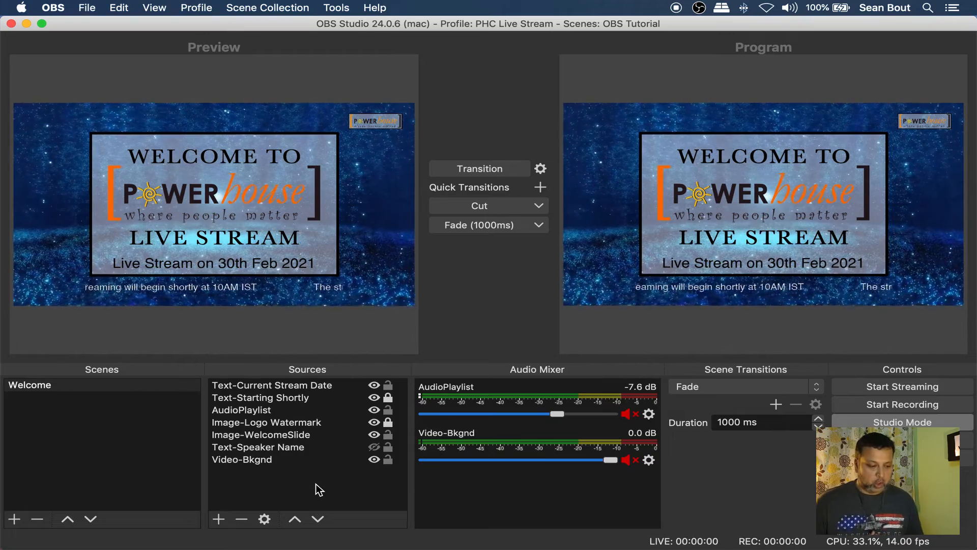
Duplicate the Welcome scene and name the copy Filler
left_click(91, 388)
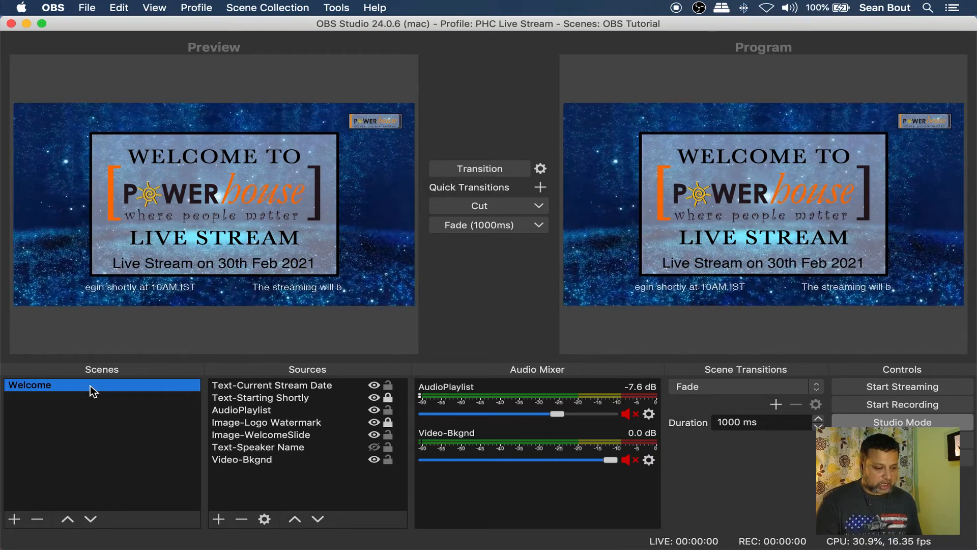
right_click(92, 390)
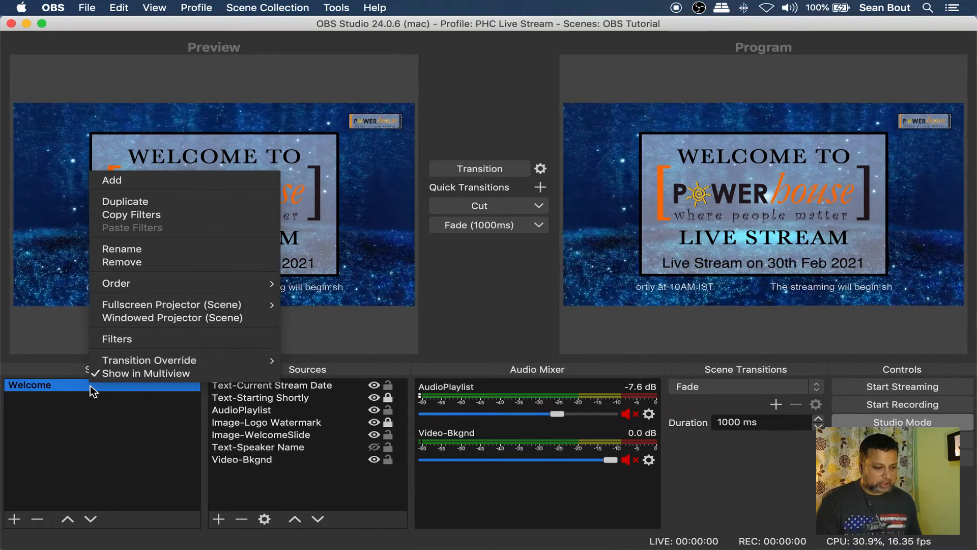
left_click(187, 209)
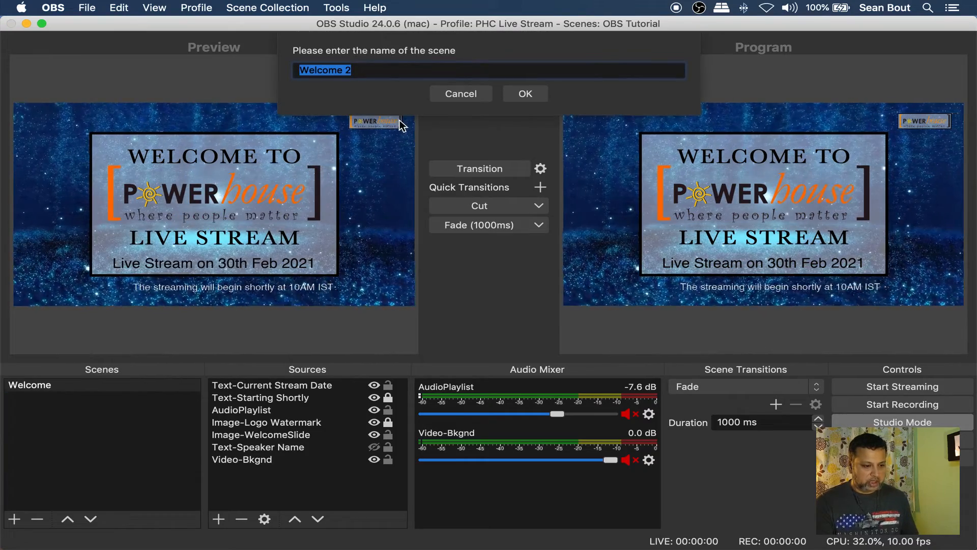
type("Filler")
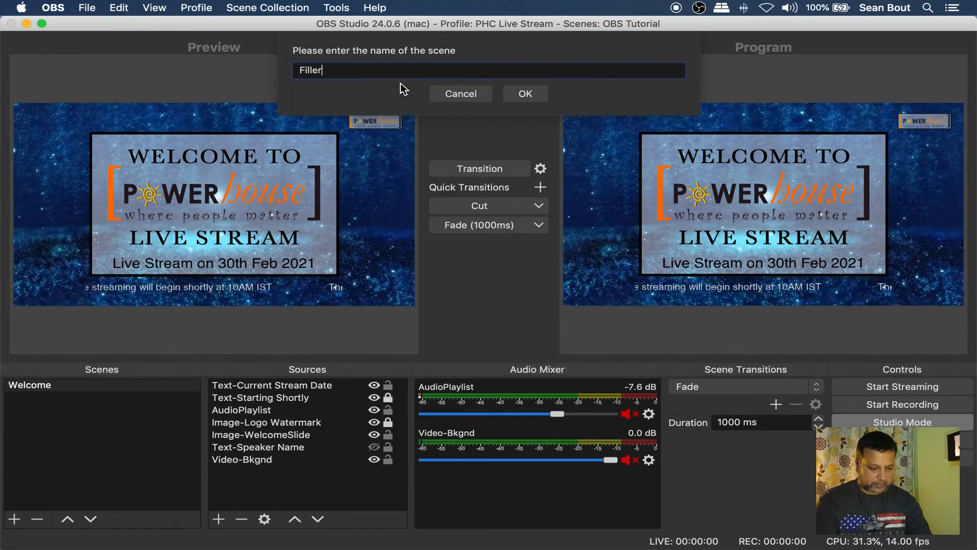
key("Return")
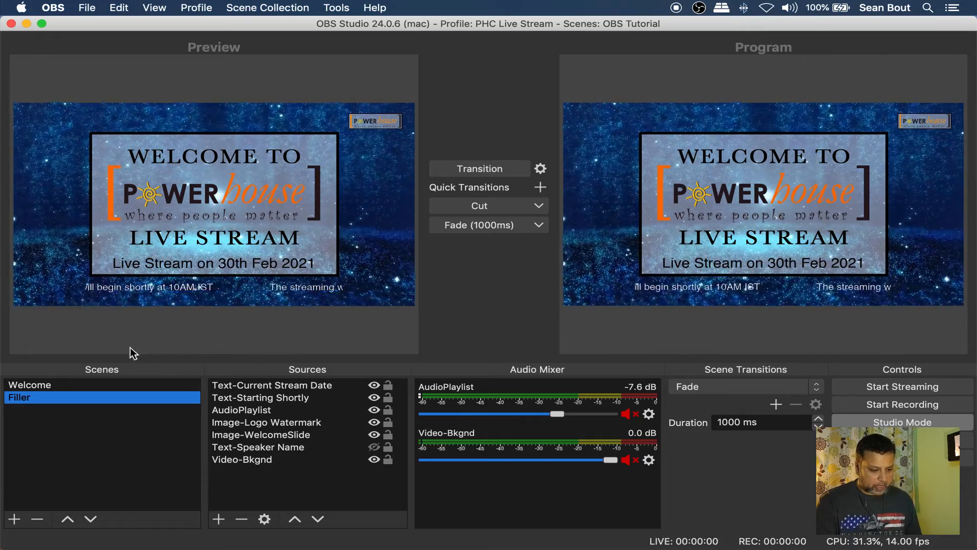
Remove the Text-Current Stream Date and AudioPlaylist sources from the Filler scene
left_click(323, 385)
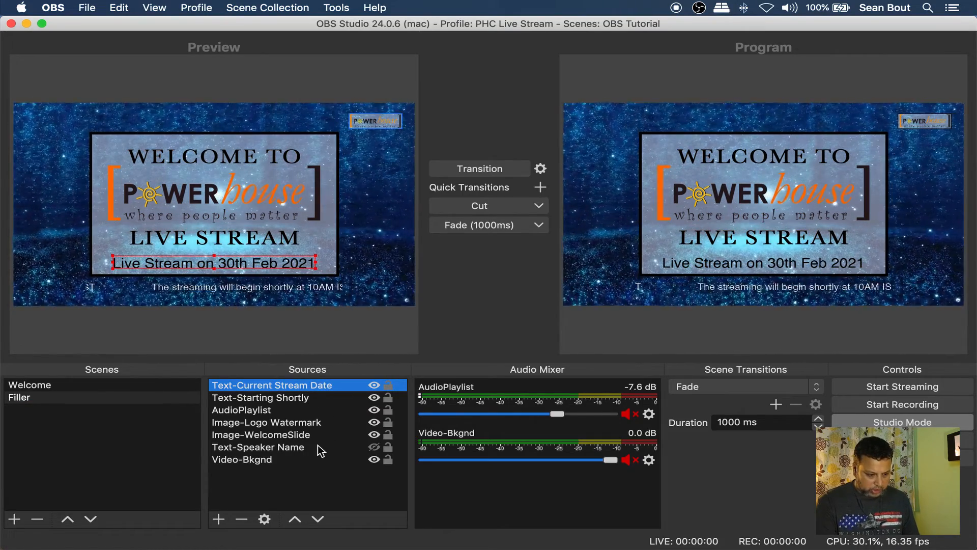
left_click(241, 518)
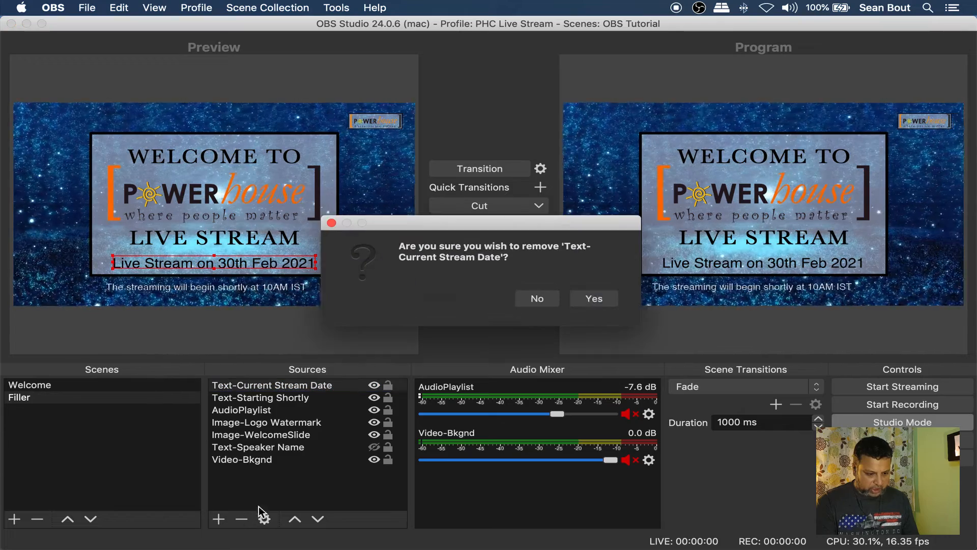
left_click(595, 298)
left_click(307, 385)
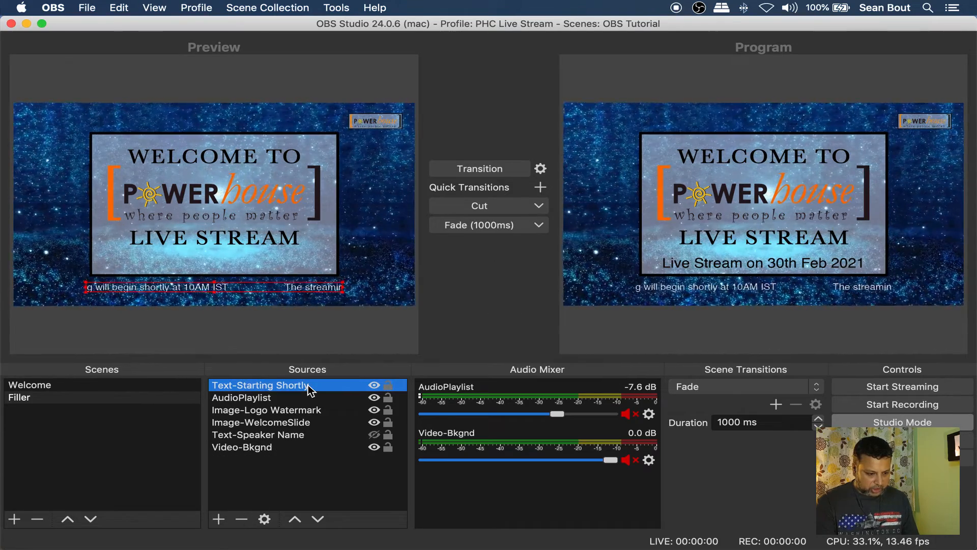
left_click(262, 399)
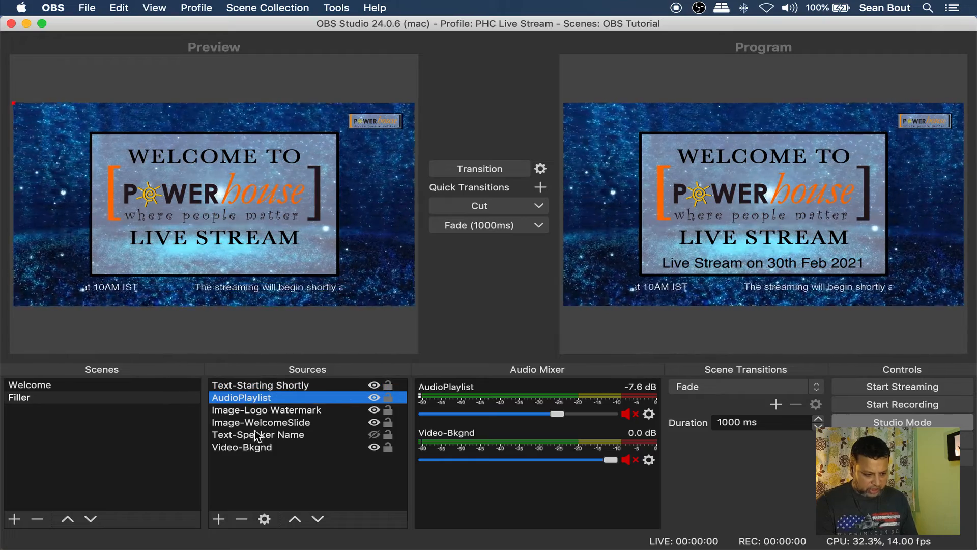
left_click(241, 518)
left_click(594, 299)
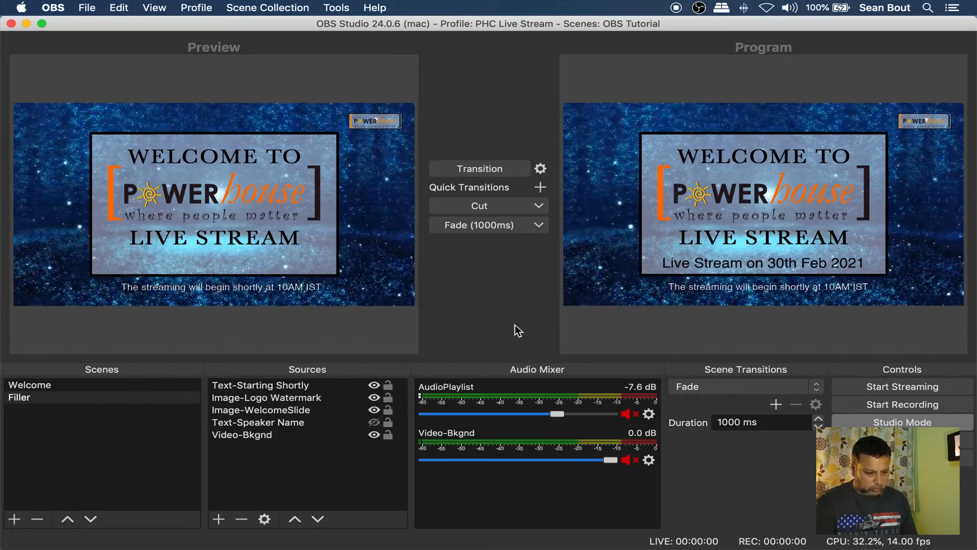
Move Image-Logo Watermark above Text-Starting Shortly in the Filler scene and remove the Text-Speaker Name source
left_click(301, 399)
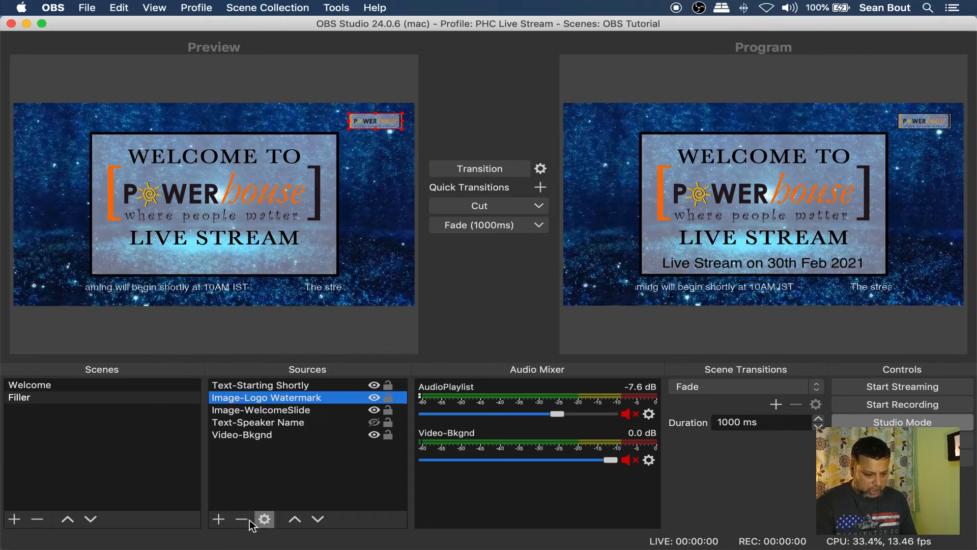
left_click(294, 519)
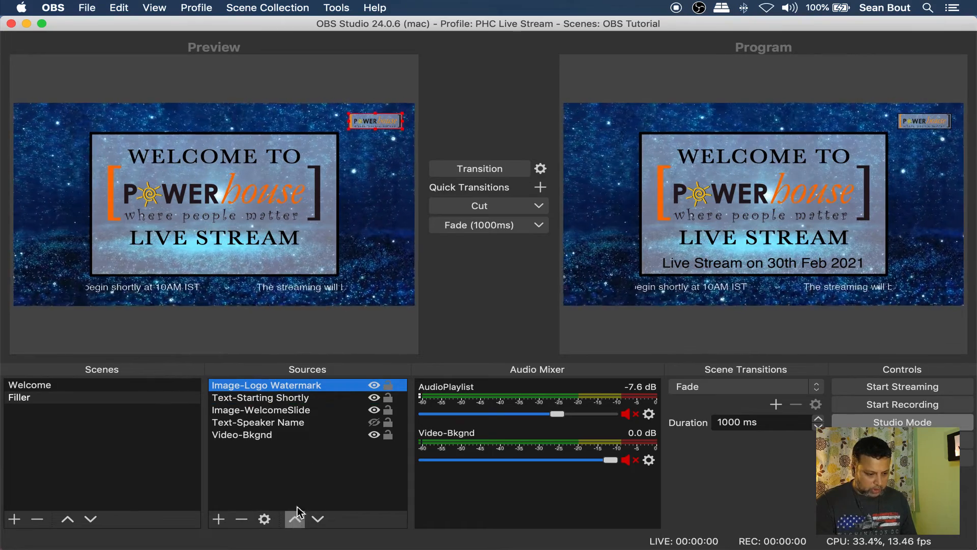
left_click(298, 399)
left_click(291, 411)
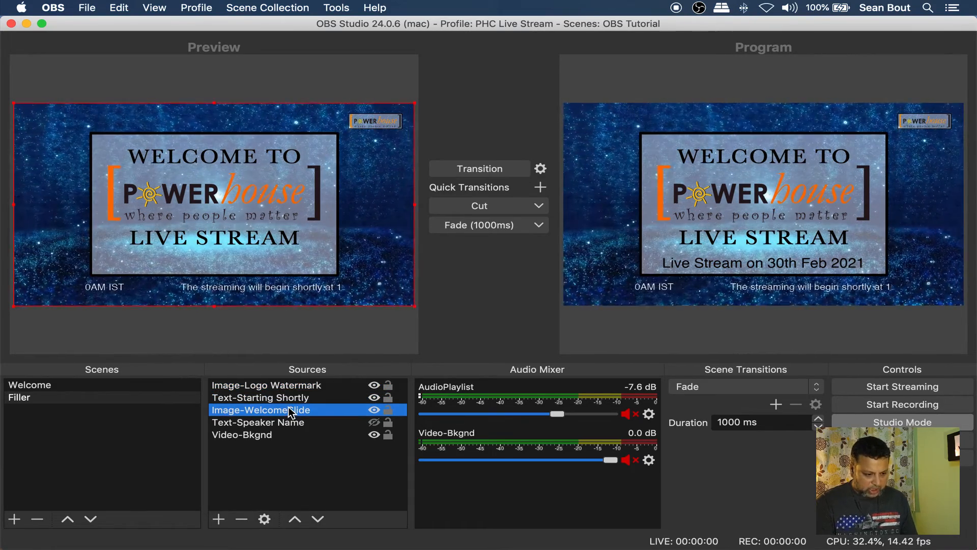
left_click(300, 423)
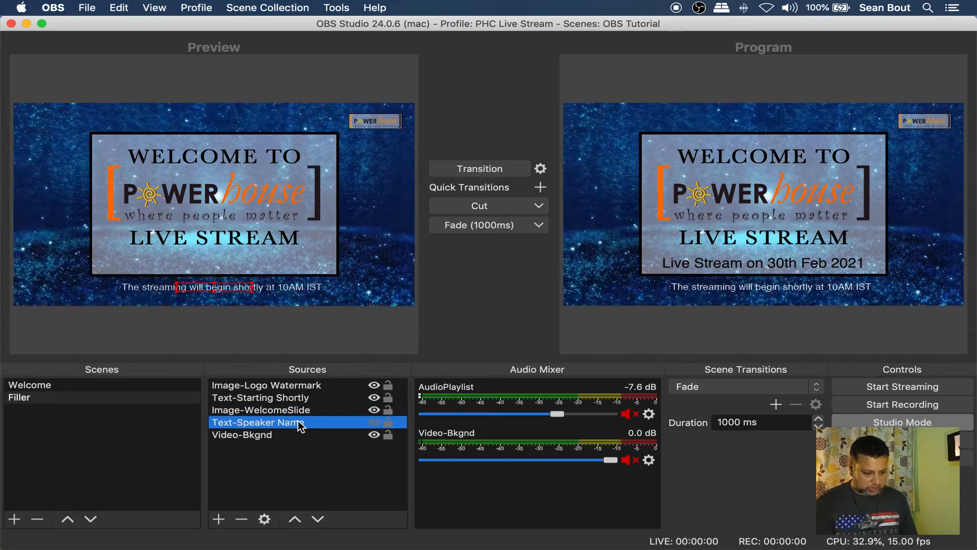
left_click(241, 519)
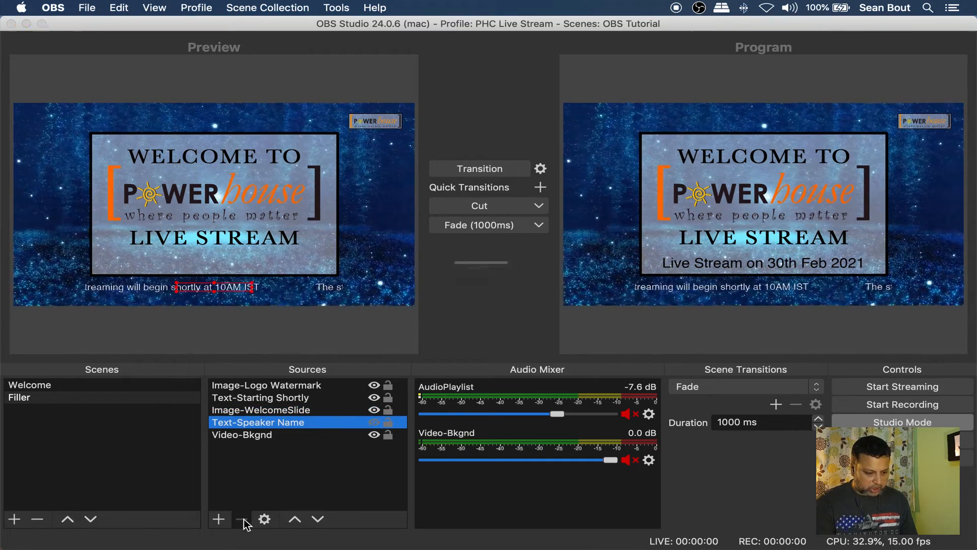
left_click(585, 299)
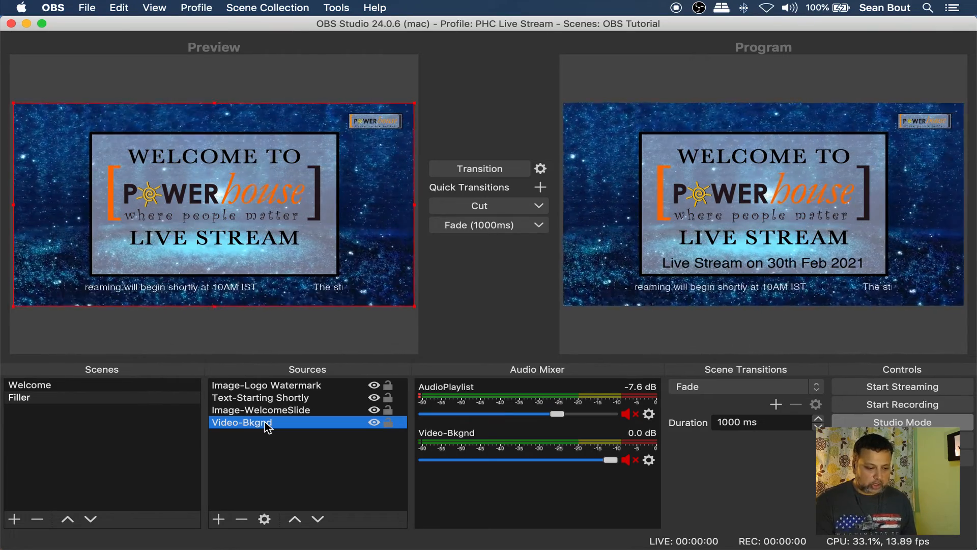
Remove the Video-Bkgnd source from the Filler scene
right_click(263, 422)
left_click(242, 520)
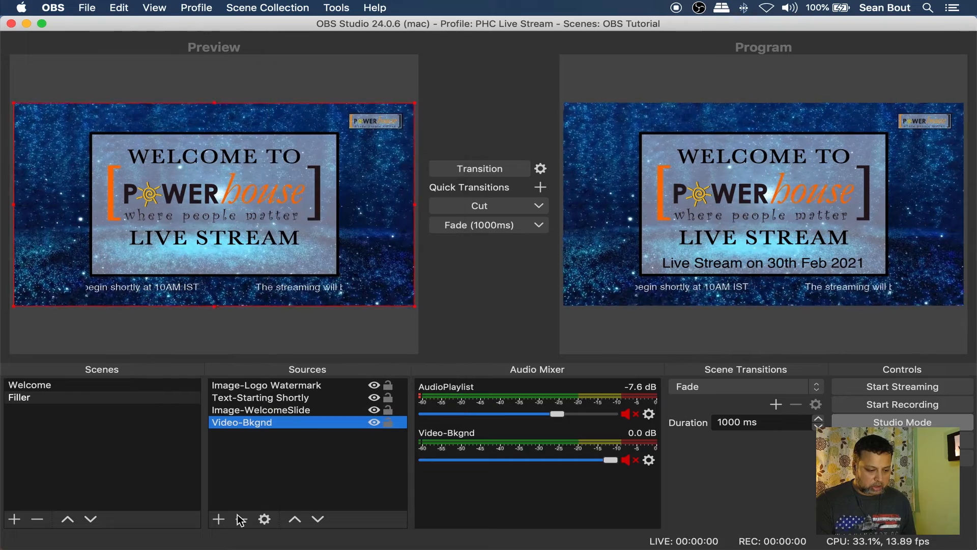
left_click(241, 520)
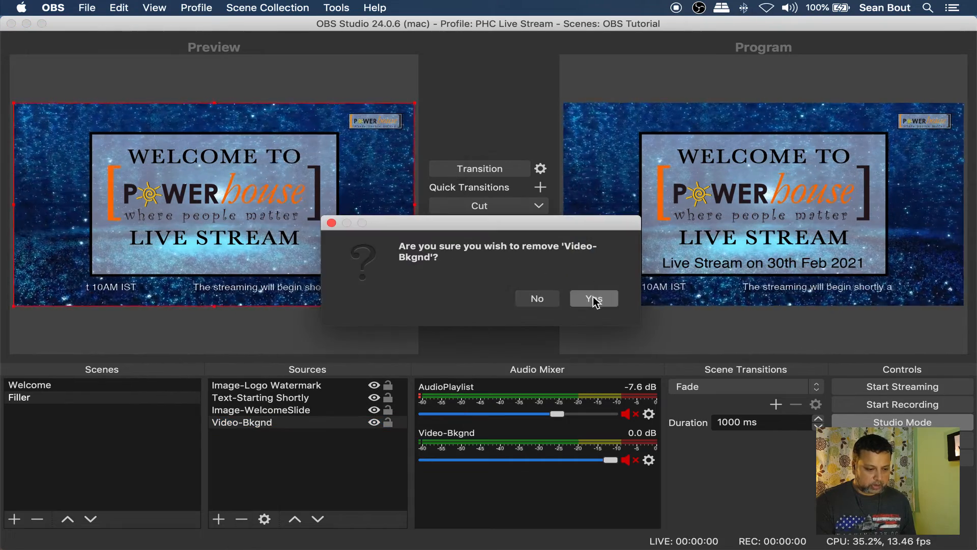
left_click(593, 300)
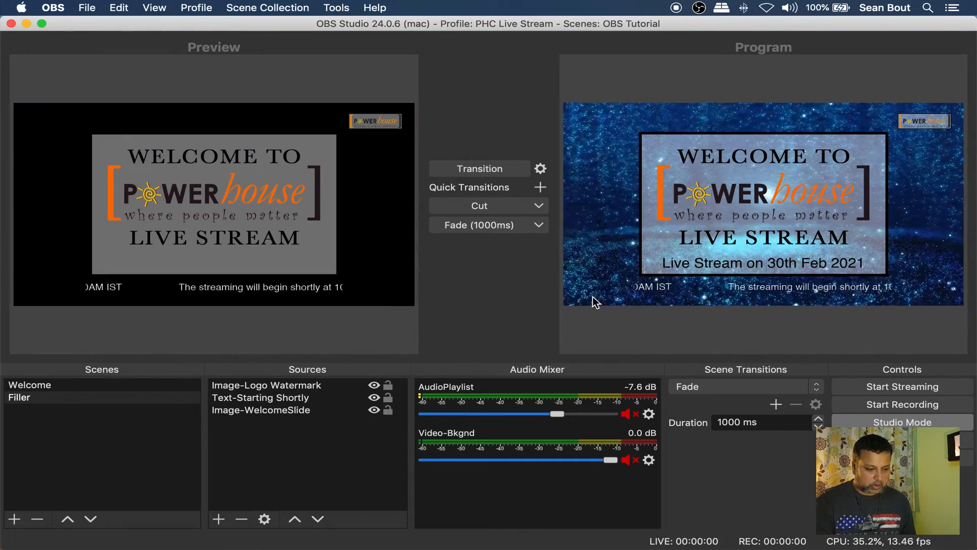
Add a new Media Source named Video-Bkgnd2 to the Filler scene
left_click(218, 520)
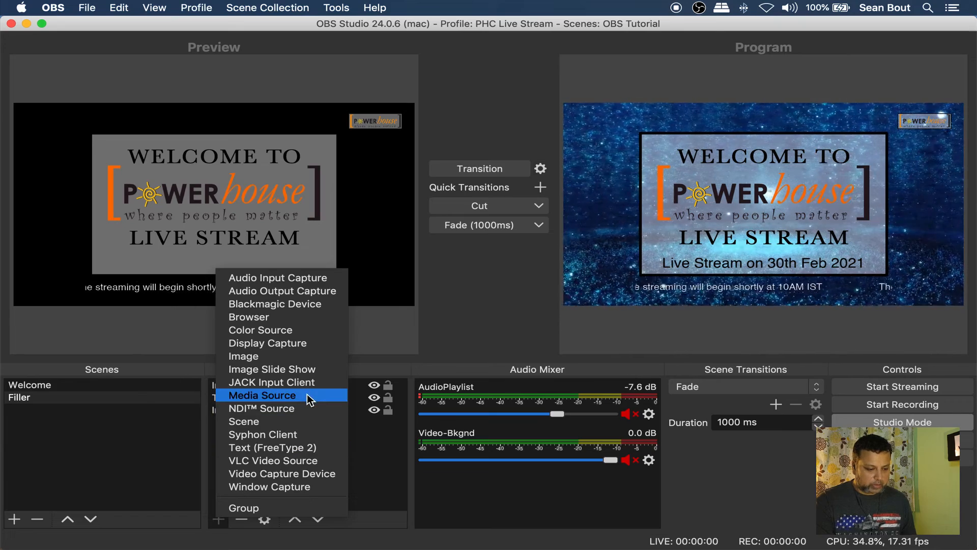
left_click(262, 396)
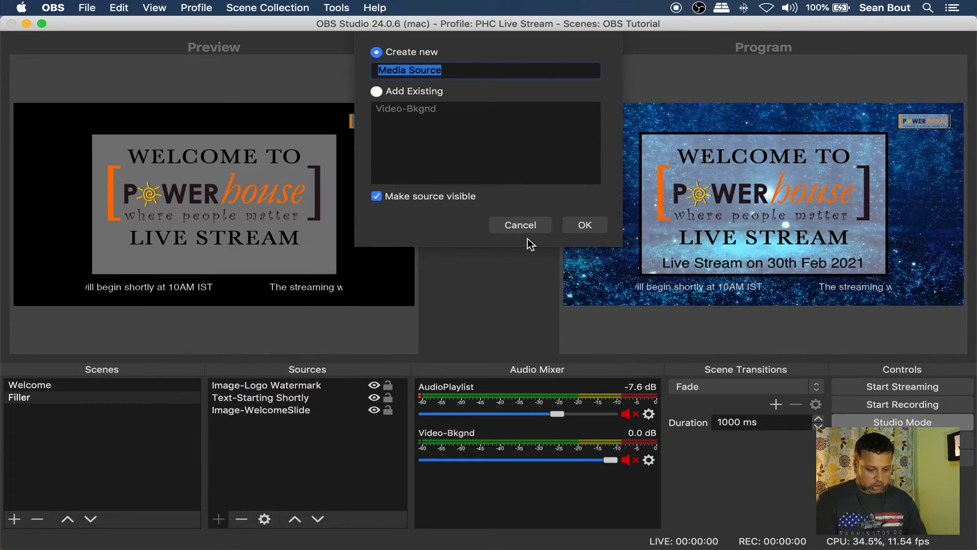
type("Video-")
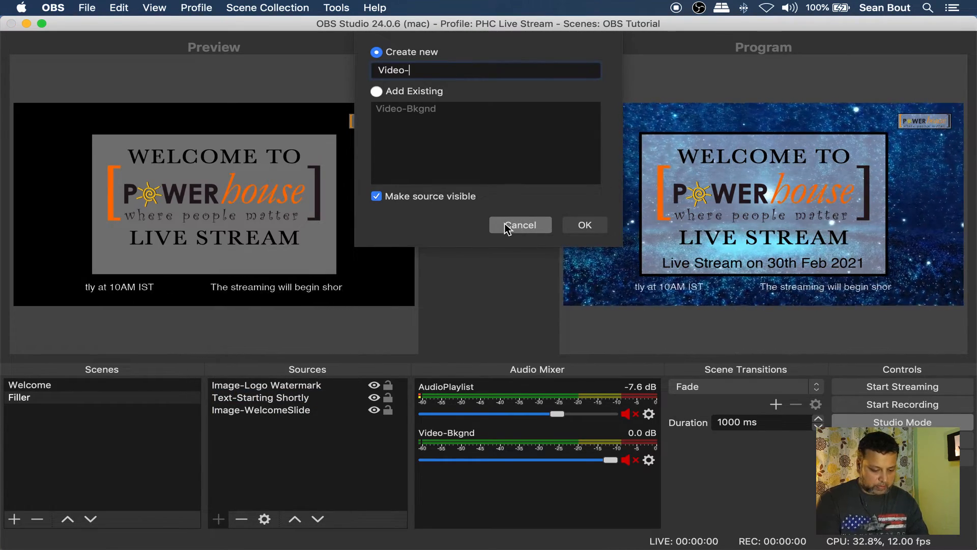
type("Bkgnd")
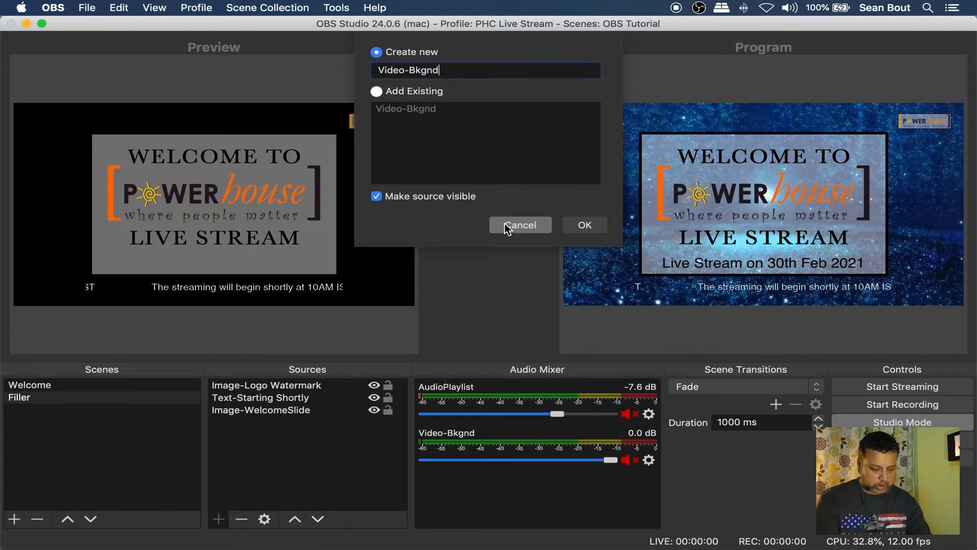
type("2")
key("Return")
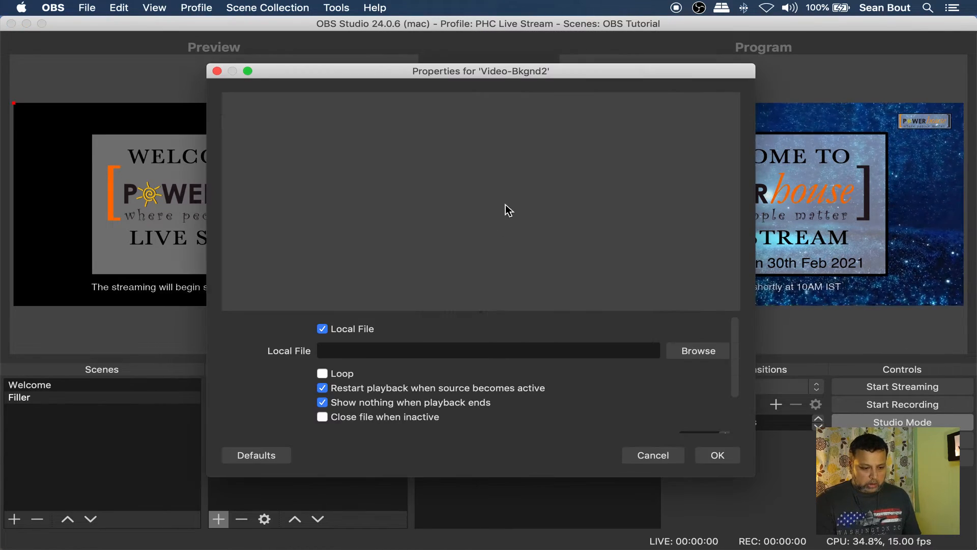
Set Shooting Purple Star-Field.mp4 from the VLOG3 OBS folder as Video-Bkgnd2's local file and apply the properties
left_click(685, 349)
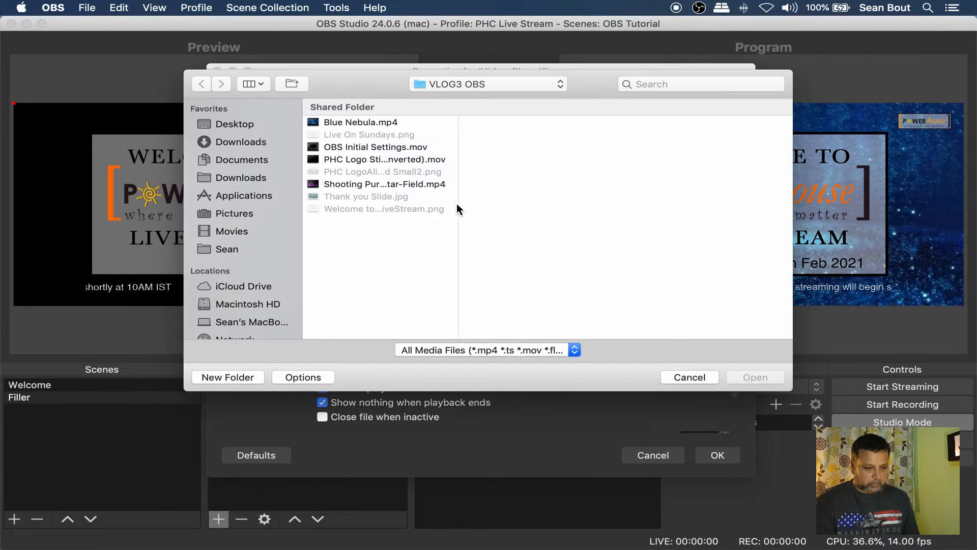
left_click(346, 186)
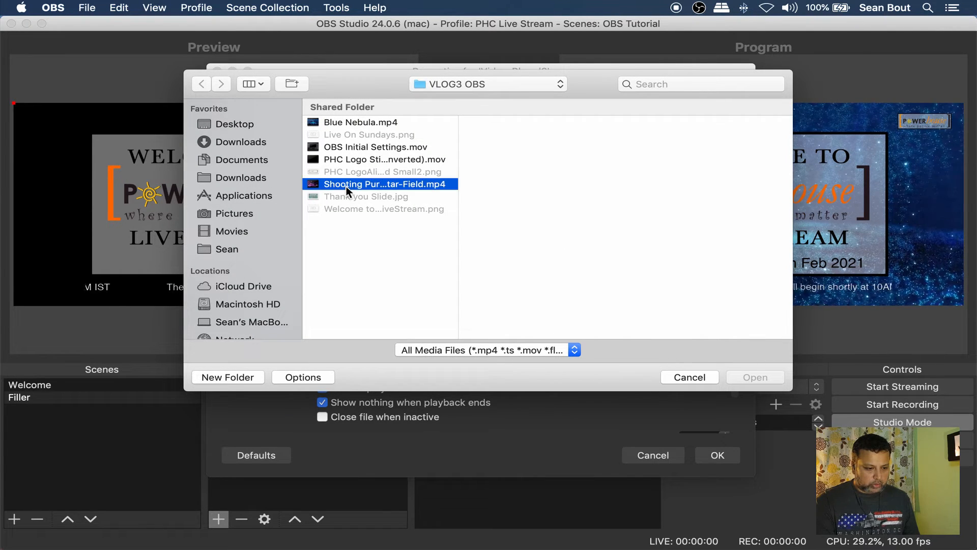
double_click(346, 186)
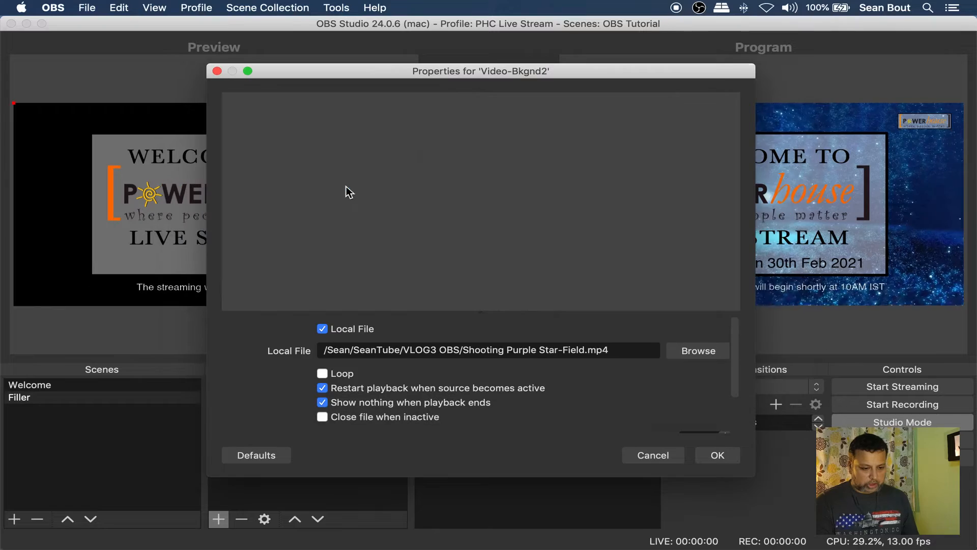
left_click(717, 456)
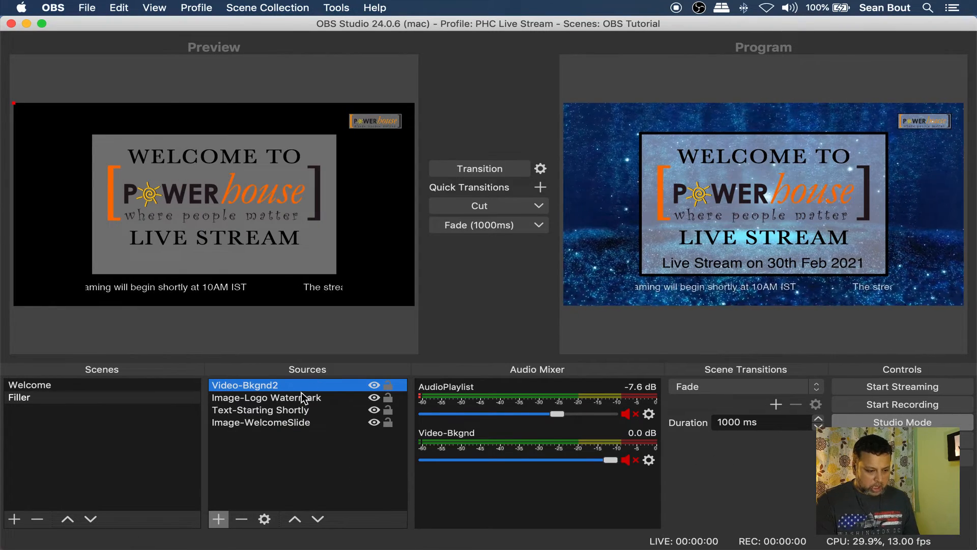
Move Video-Bkgnd2 below all other sources in the Filler scene
left_click(318, 518)
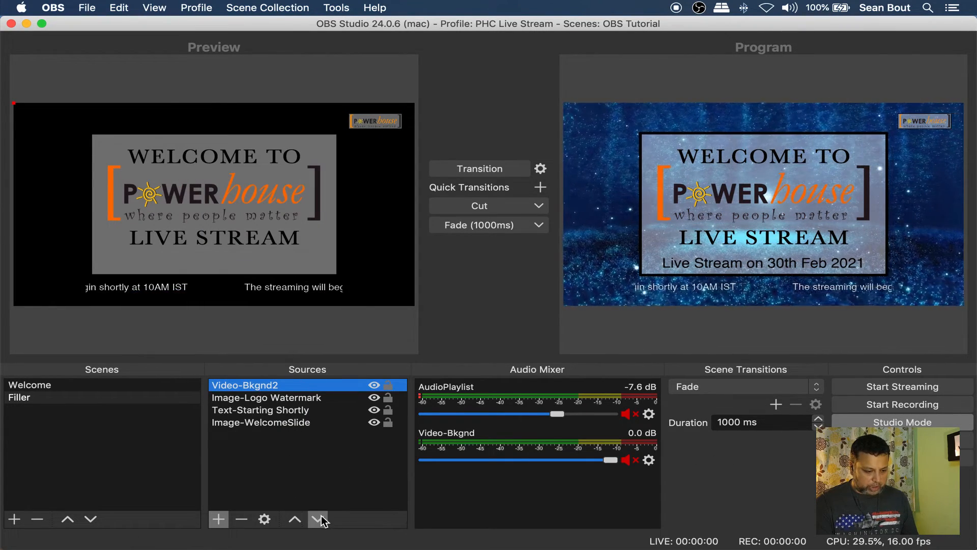
left_click(318, 518)
left_click(319, 519)
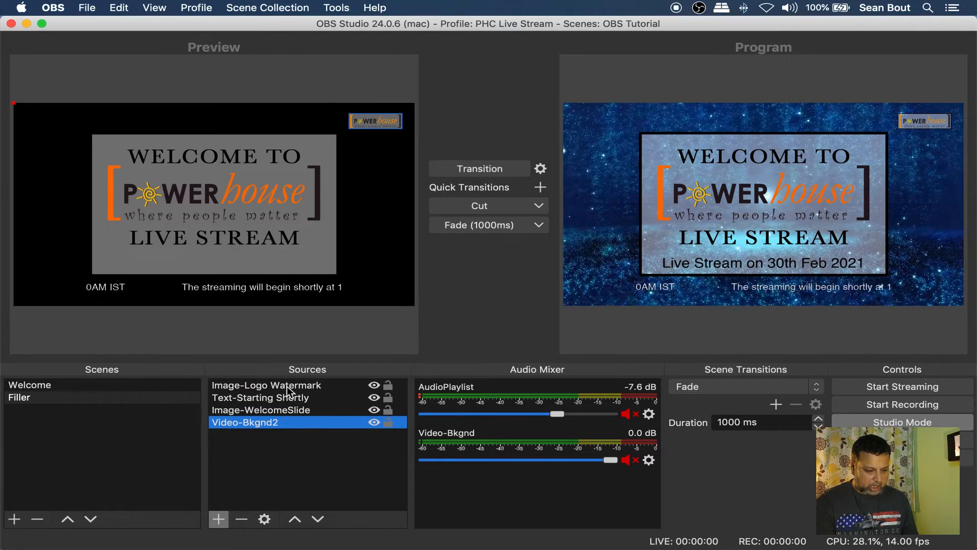
Replace the Text-Starting Shortly source's text with "Please Standby for the next Speaker/Presentation"
double_click(287, 399)
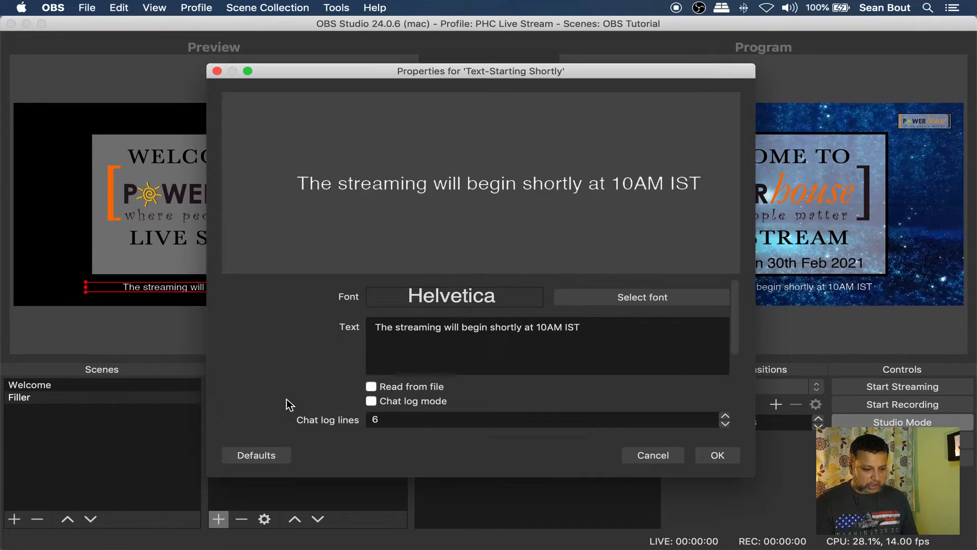
left_click_drag(595, 331, 367, 310)
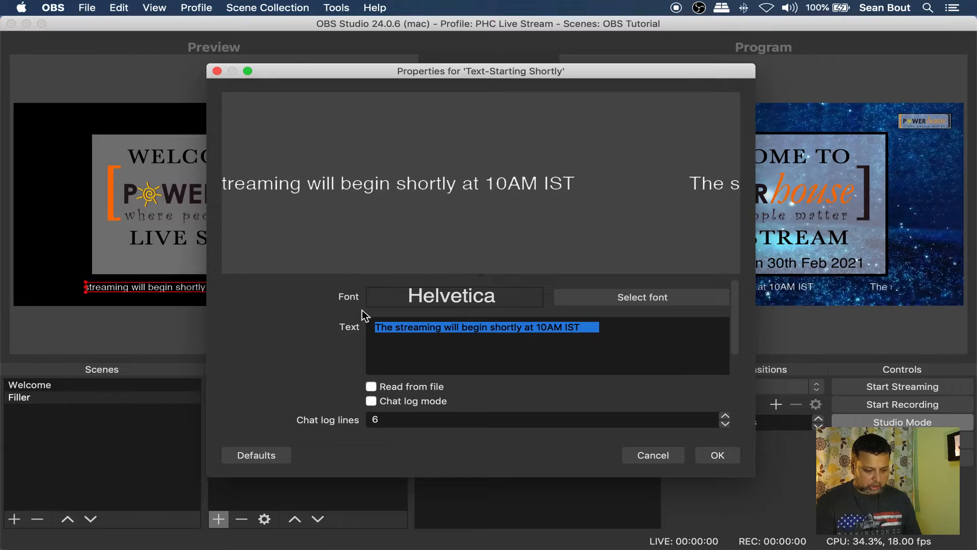
type("Please ")
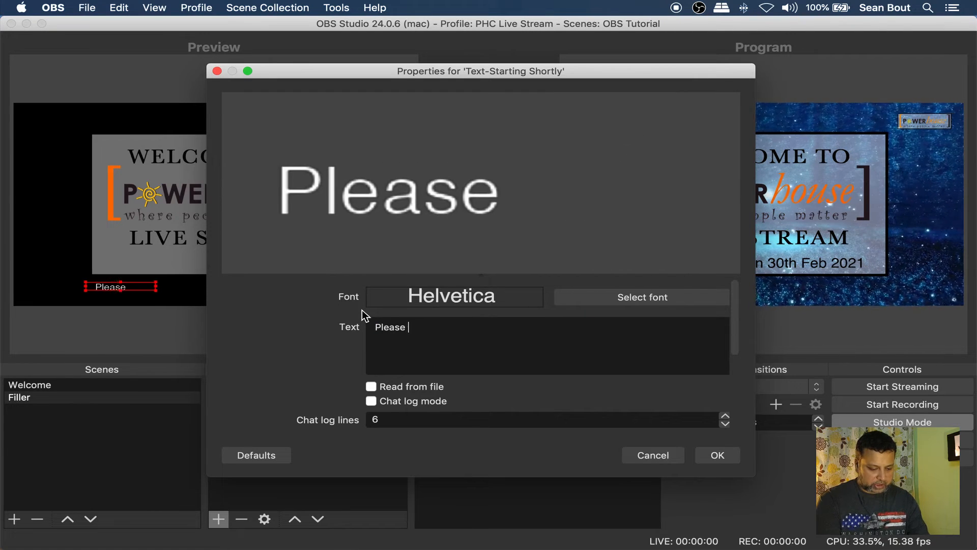
type("Stand")
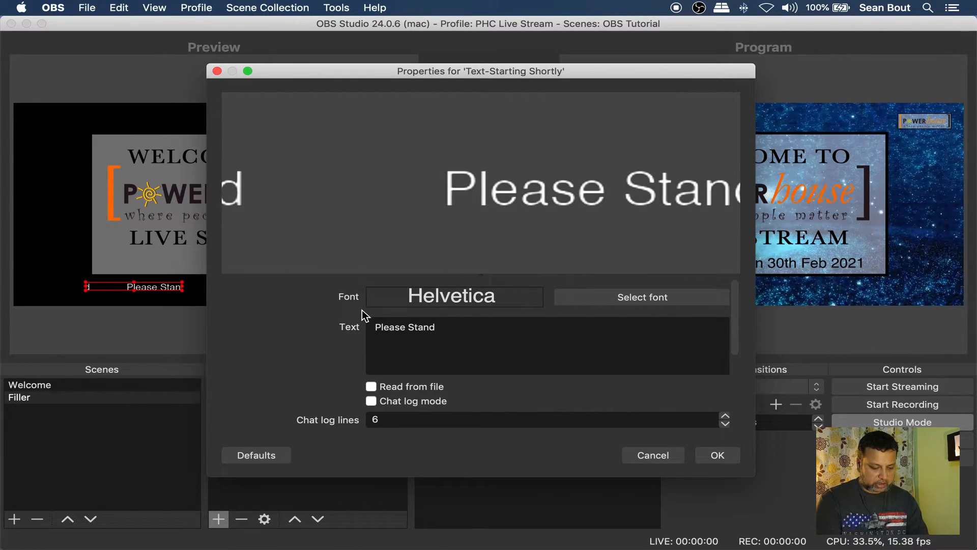
type("by")
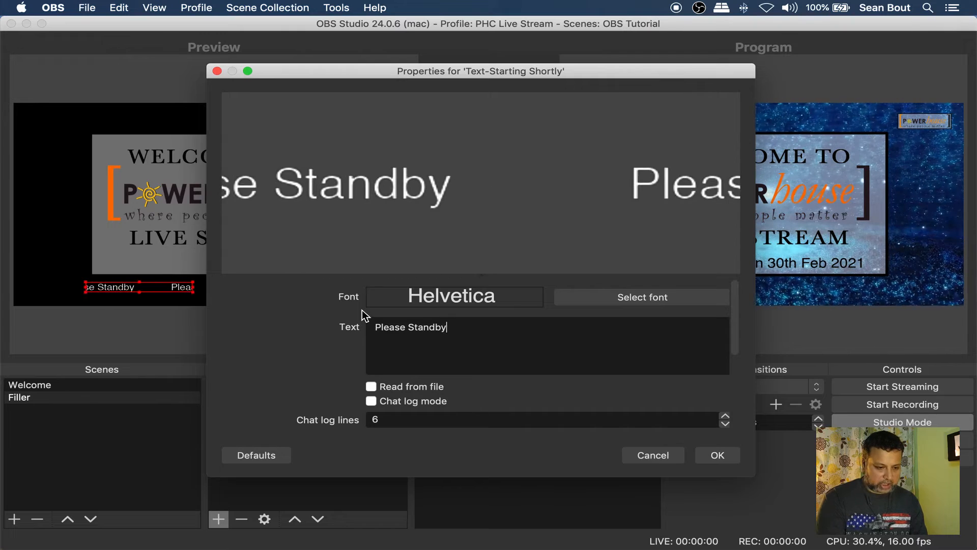
type("r the next")
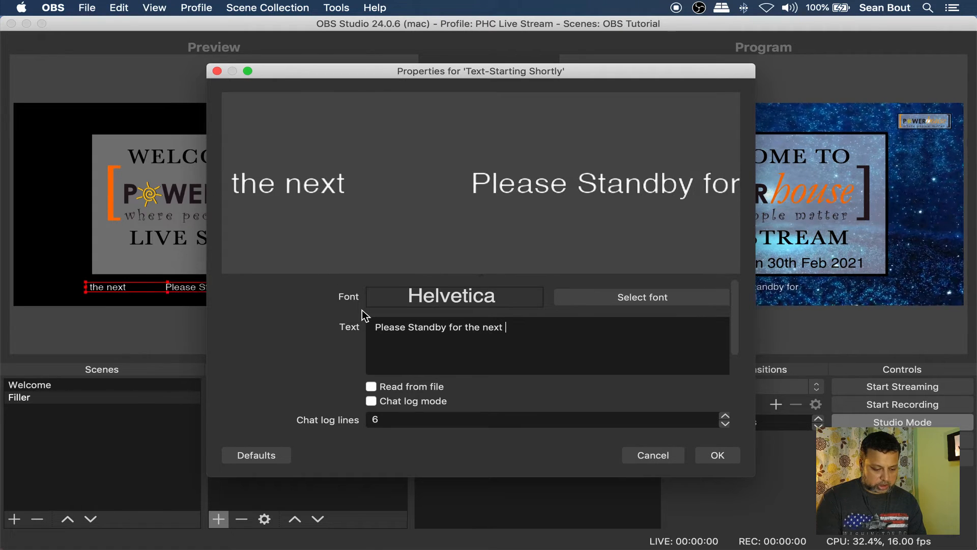
type(" Speaker/Presentation")
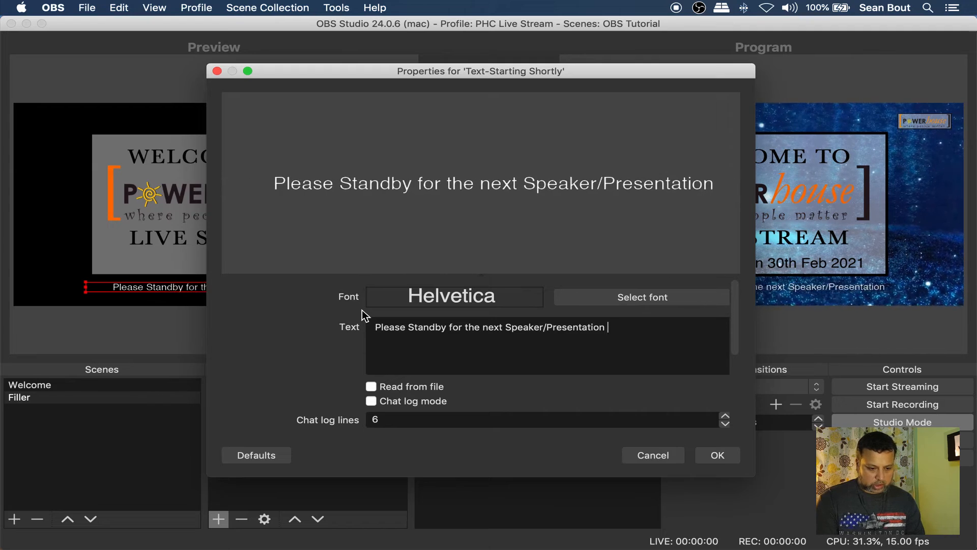
left_click(717, 455)
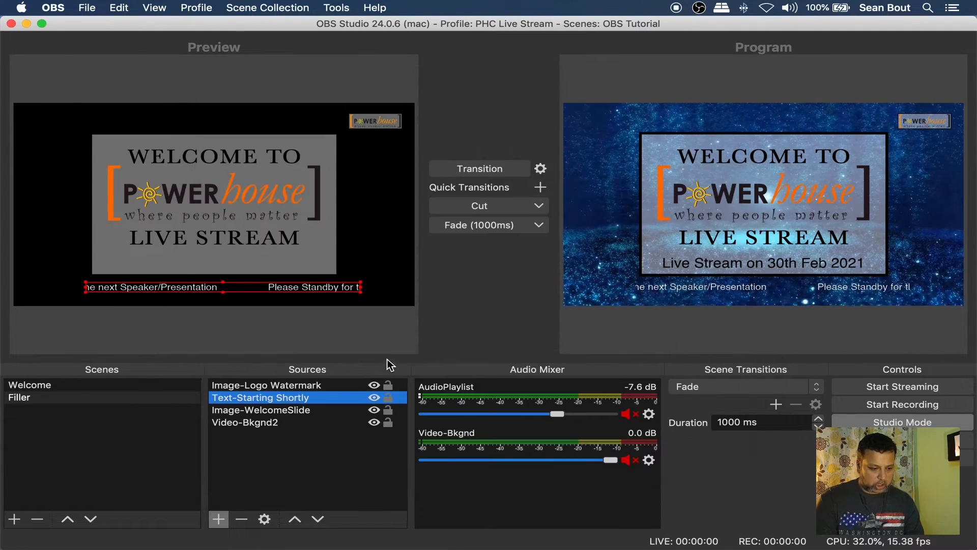
Center the standby text horizontally in the Filler scene and transition the scene to the program output
right_click(301, 398)
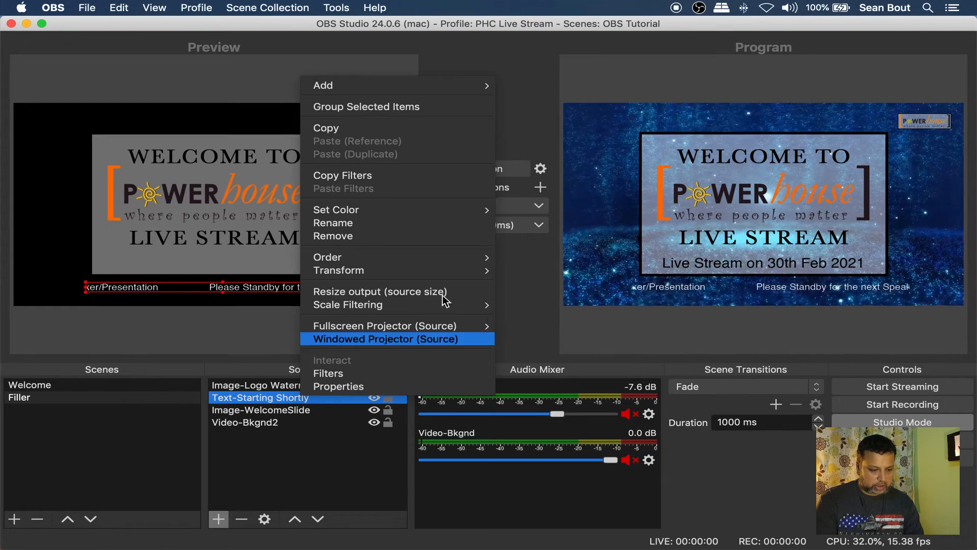
mouse_move(439, 270)
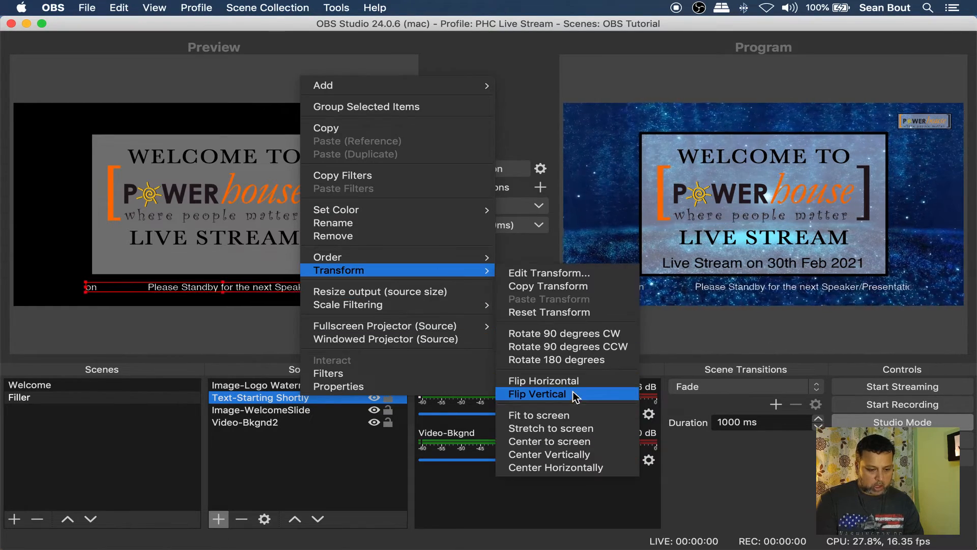
left_click(559, 466)
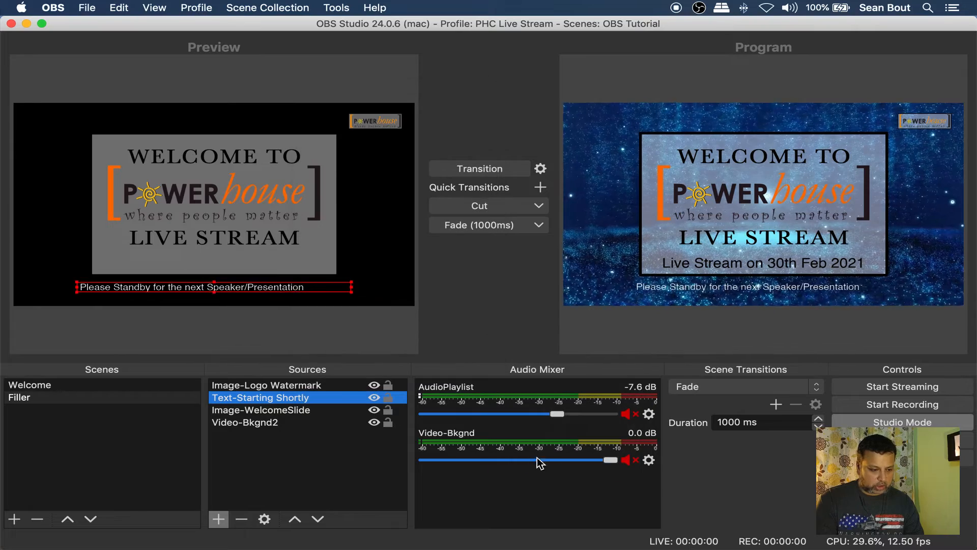
left_click(332, 435)
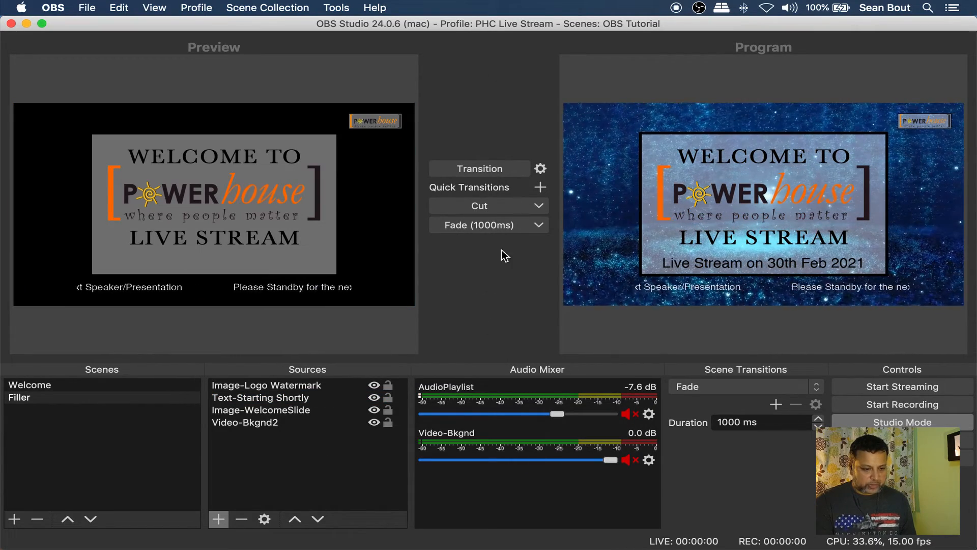
left_click(517, 170)
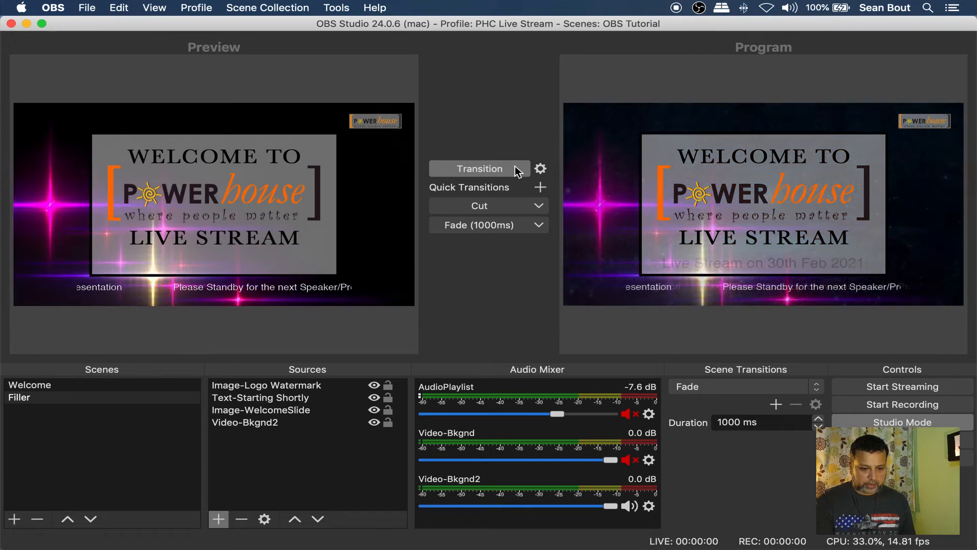
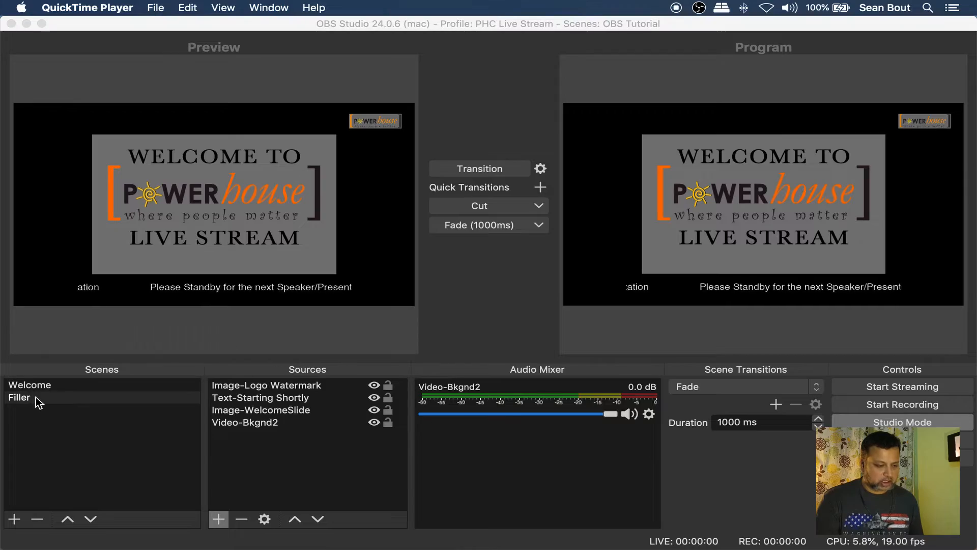
Duplicate the Filler scene as a new scene named Skype Caller1
left_click(36, 396)
right_click(36, 396)
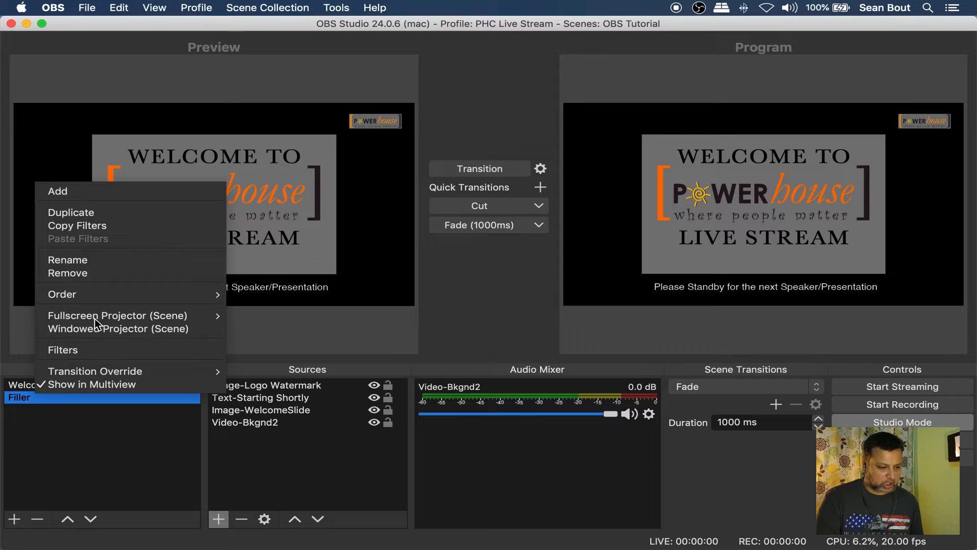
left_click(140, 213)
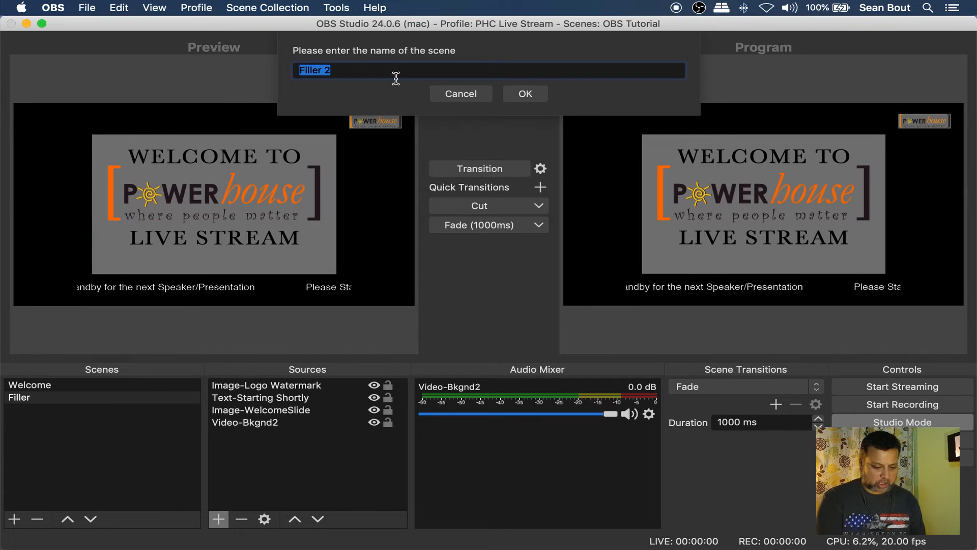
type("Skype Ca")
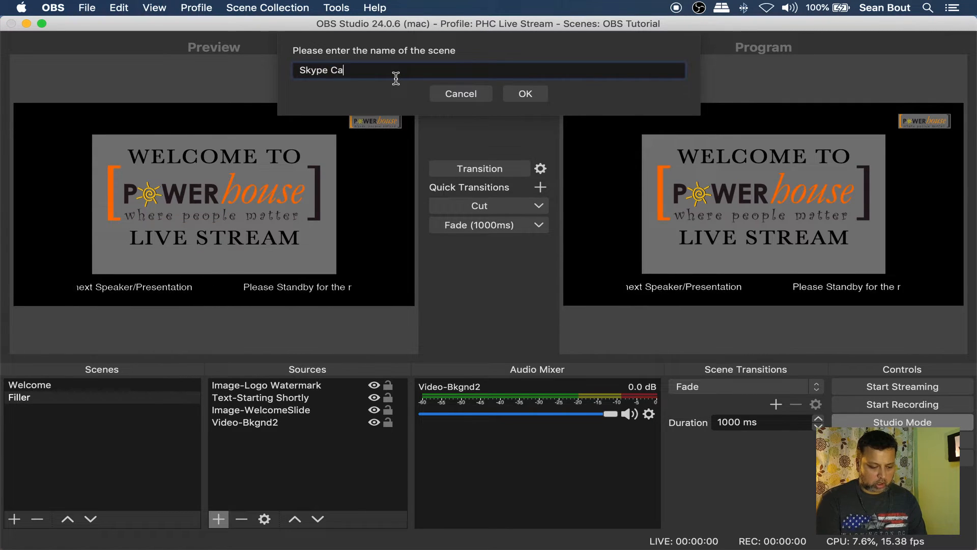
type("ller1")
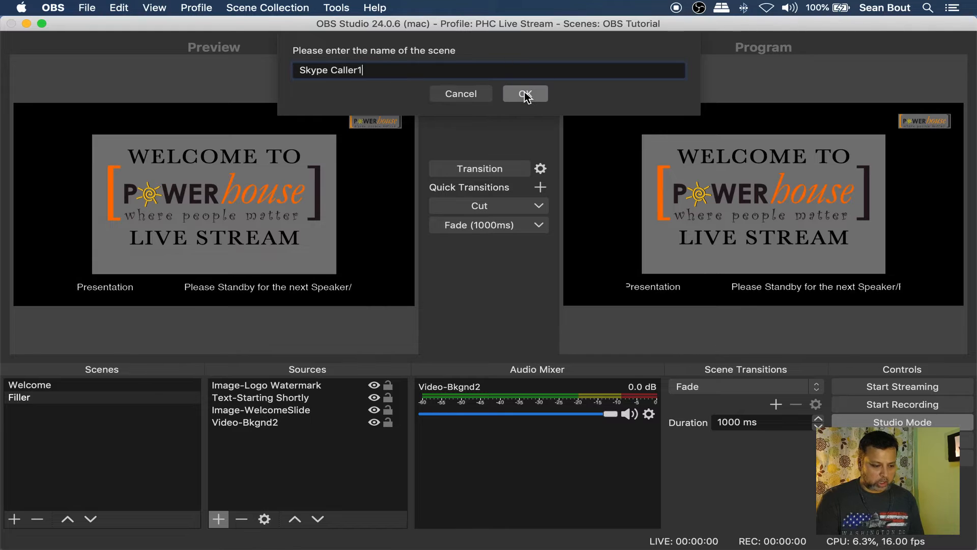
left_click(526, 97)
Remove the Text-Starting Shortly source from the Skype Caller1 scene
left_click(246, 386)
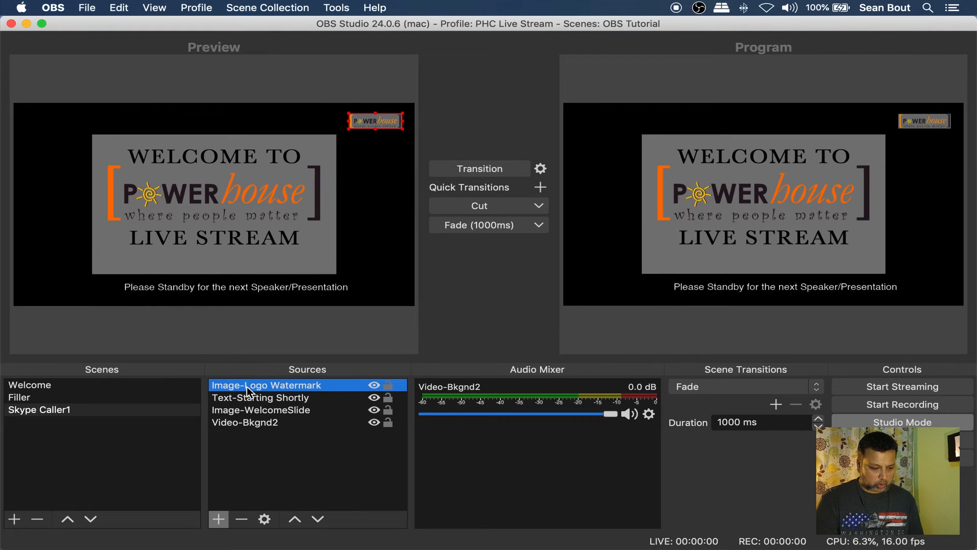
left_click(320, 399)
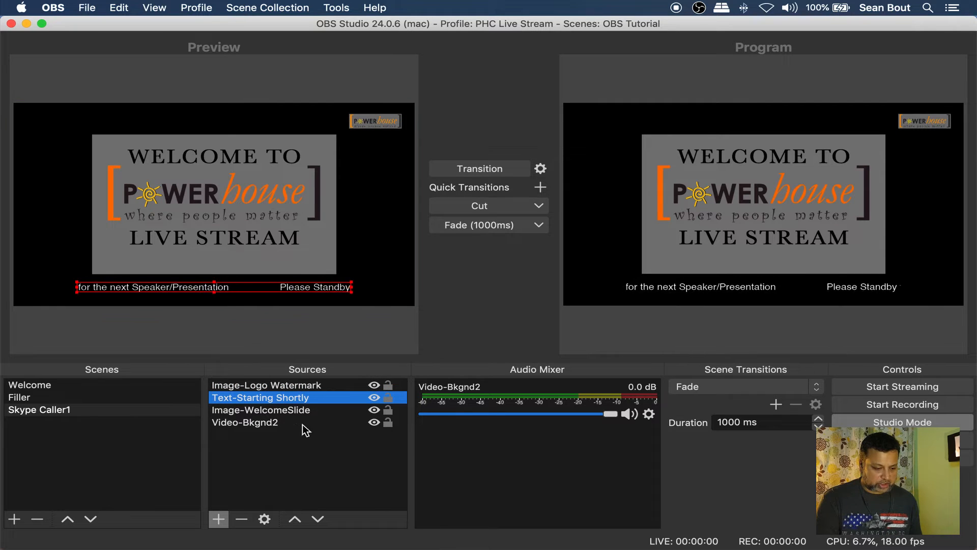
left_click(241, 519)
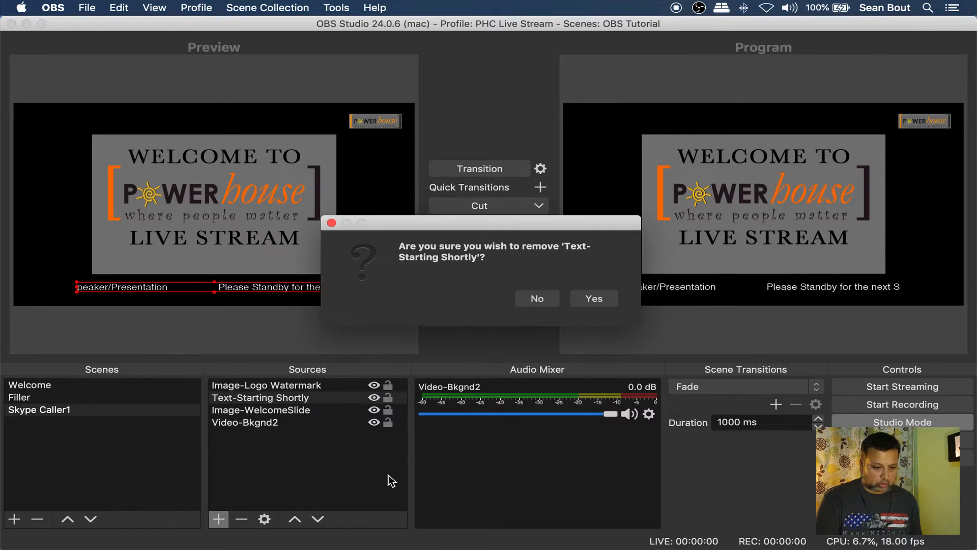
left_click(607, 295)
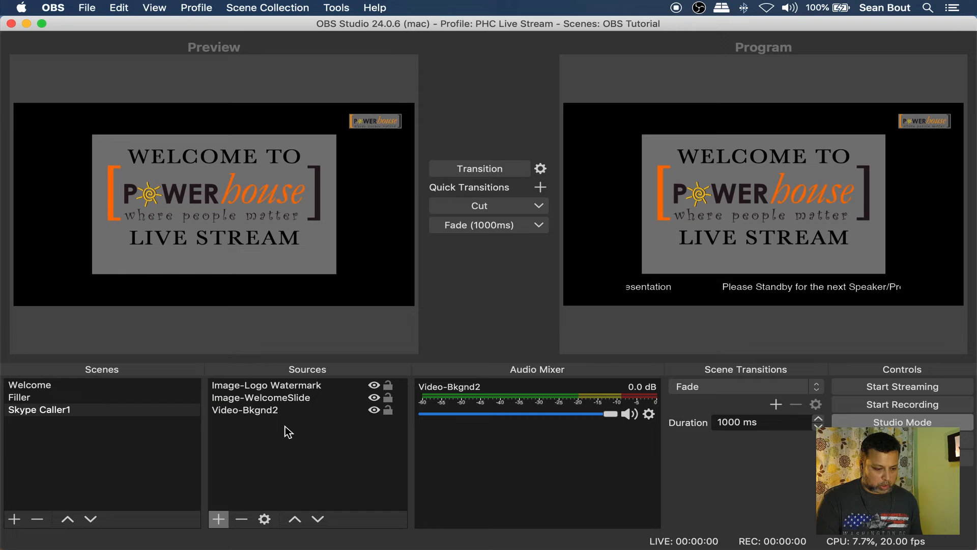
Remove the Image-WelcomeSlide and Video-Bkgnd2 sources from the Skype Caller1 scene, leaving only the logo watermark
left_click(296, 403)
left_click(242, 519)
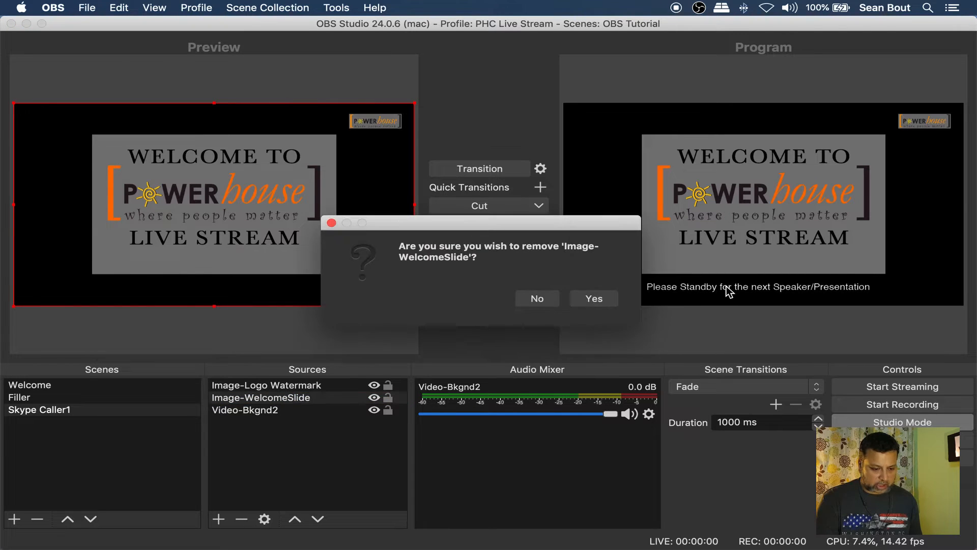
left_click(594, 297)
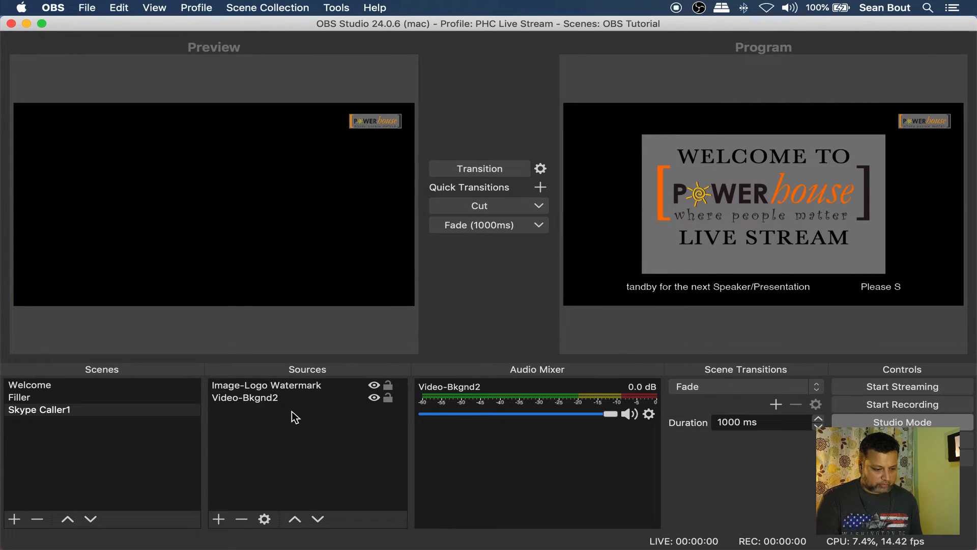
left_click(283, 401)
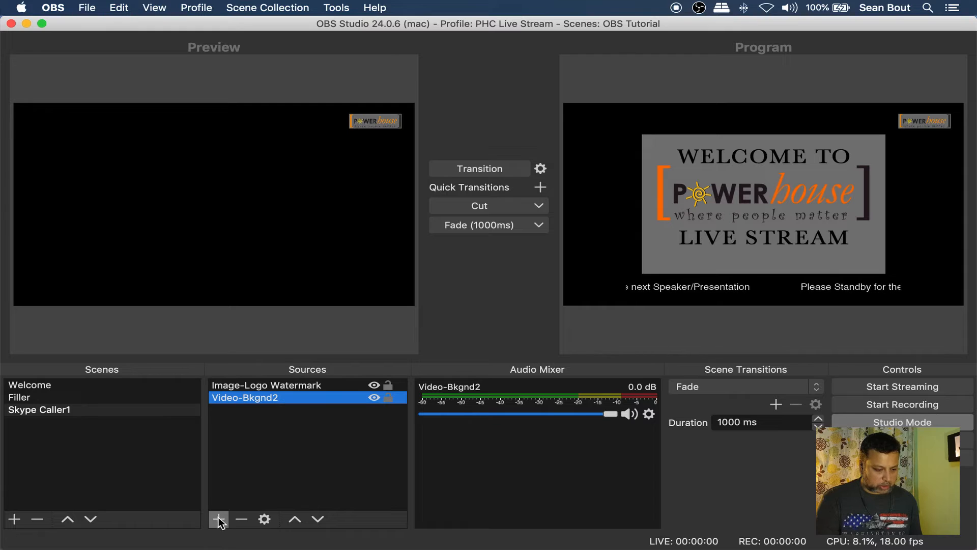
left_click(241, 519)
left_click(595, 299)
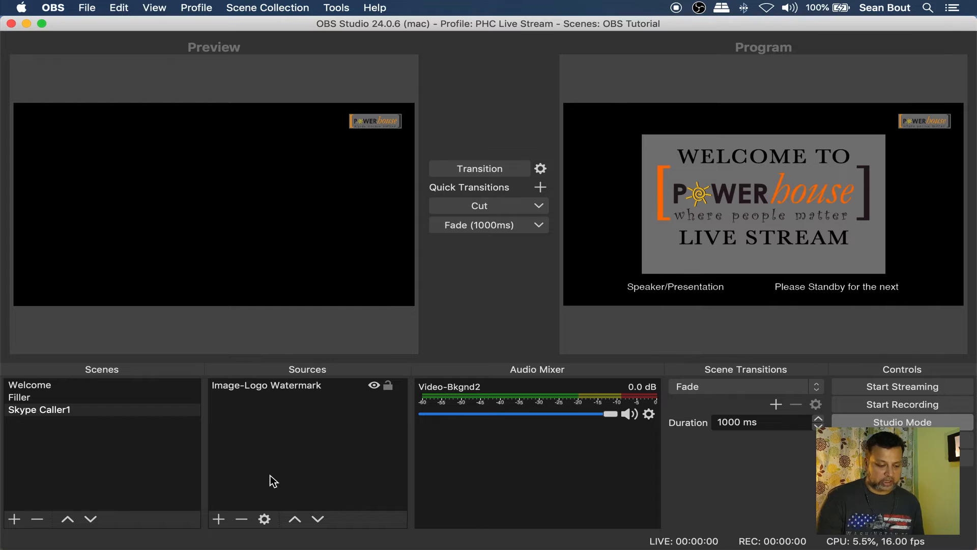
Try to add a new NDI Source named Skype Caller1 to the Skype Caller1 scene
left_click(218, 519)
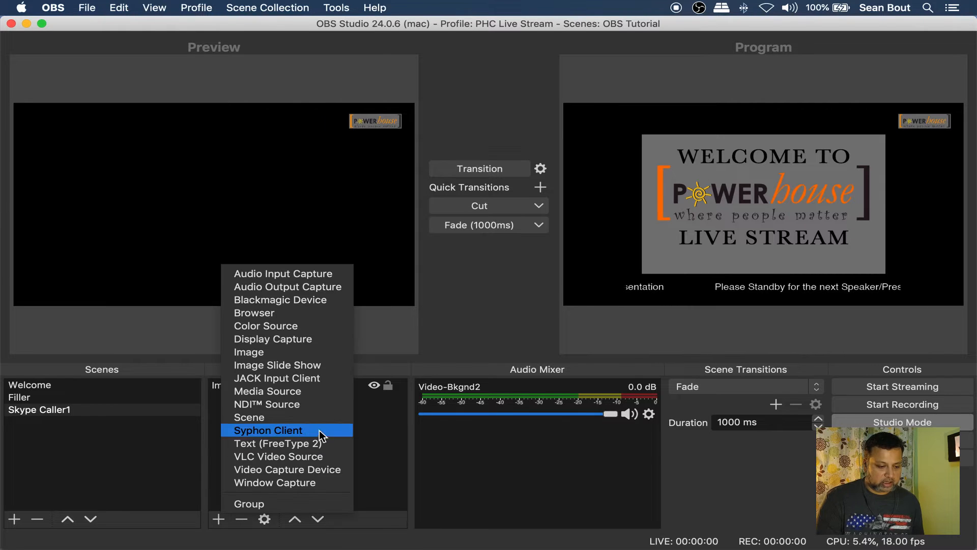
left_click(315, 403)
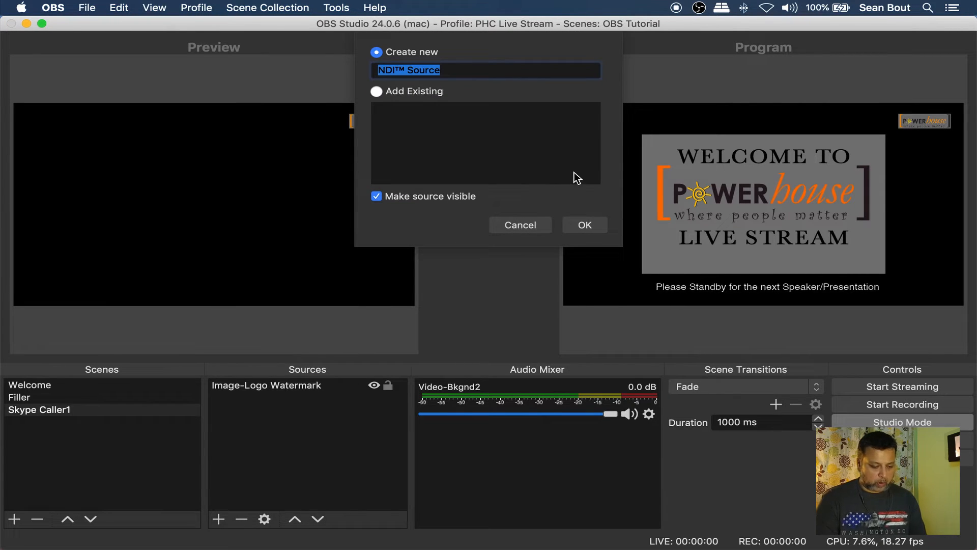
type("Sky")
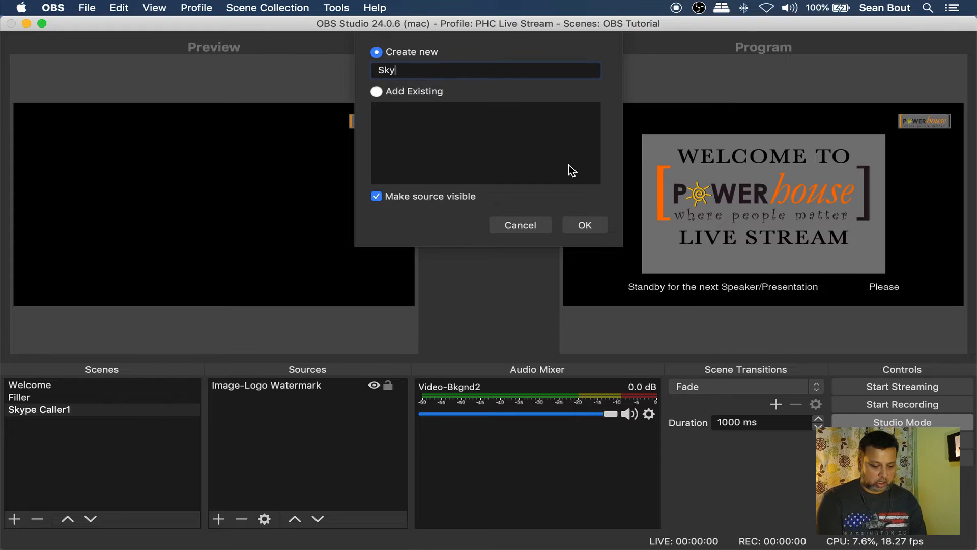
type("pe Caller1")
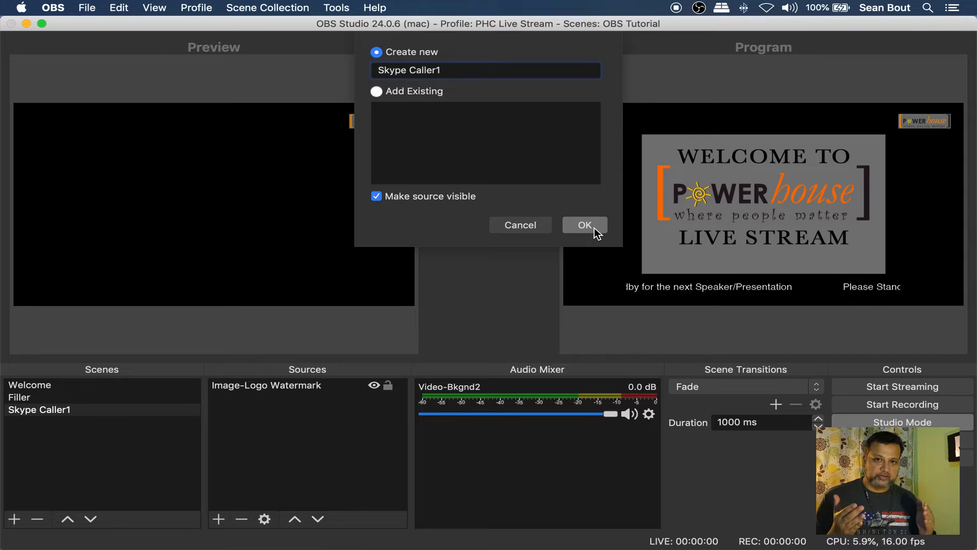
left_click(594, 227)
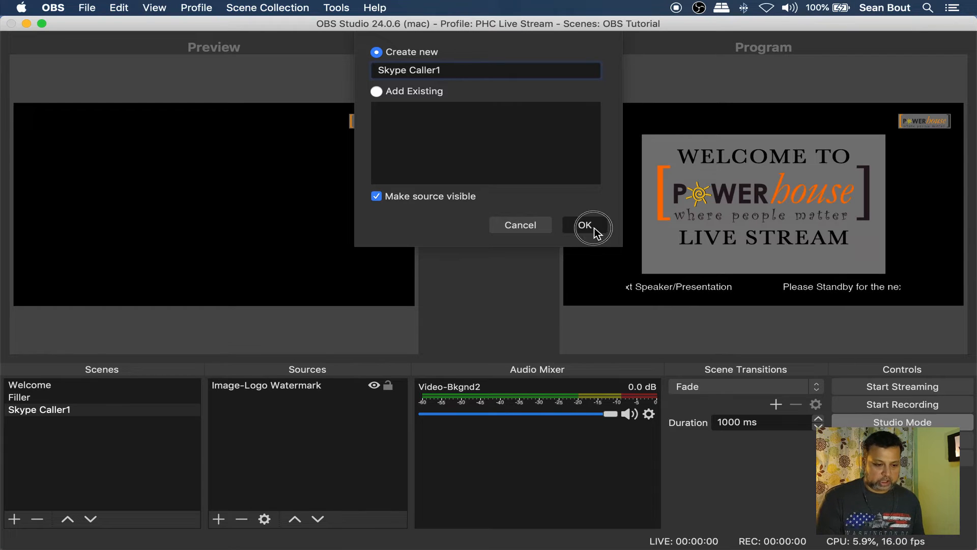
Change the new NDI source's name to Skype Caller2 and create it as a visible source
left_click(555, 147)
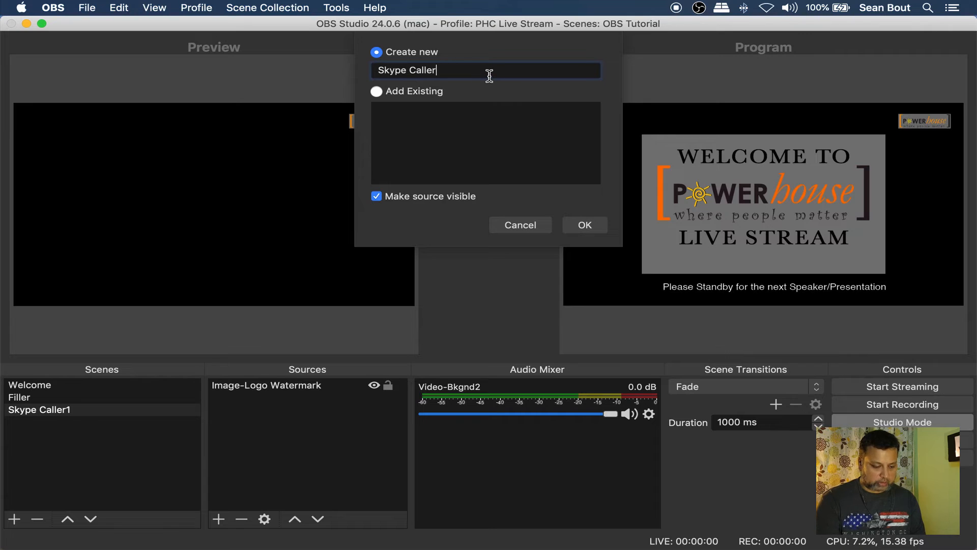
key("BackSpace")
type("2")
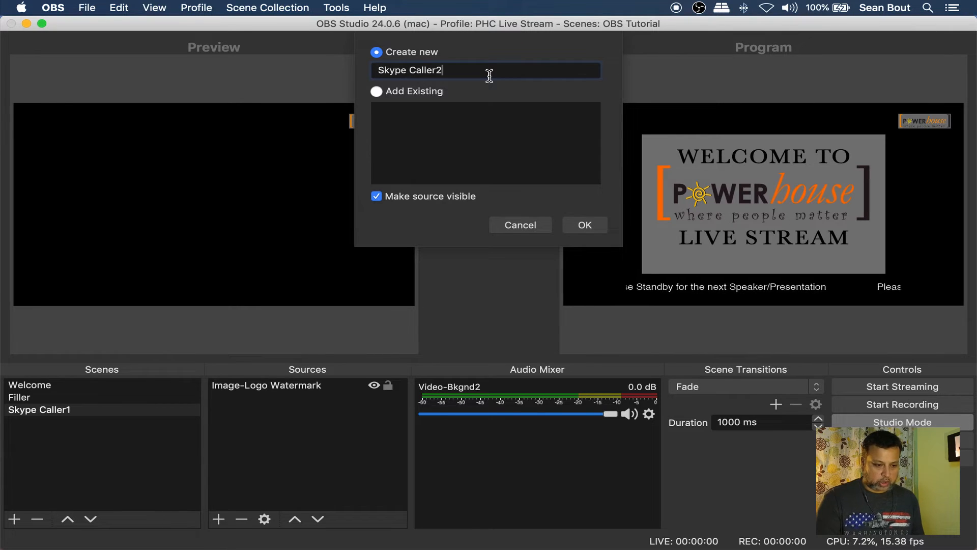
key("Return")
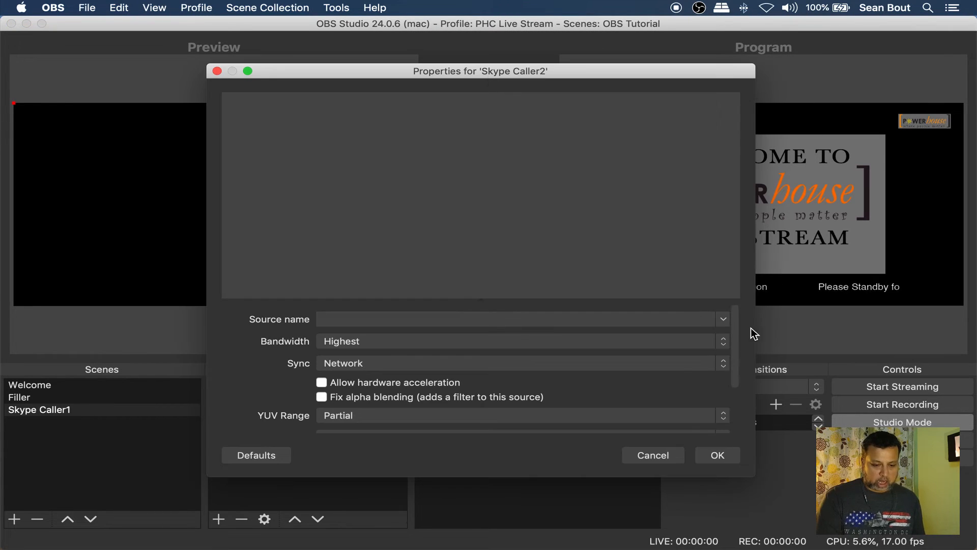
Set the Skype Caller2 NDI source to the MacBook Pro's "Skype - live" account feed and accept the properties
left_click(725, 320)
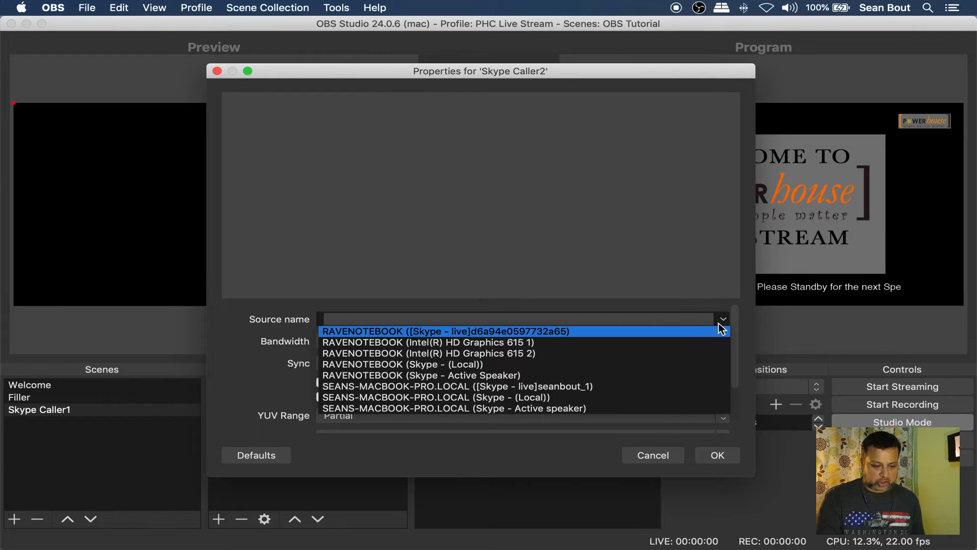
left_click(633, 385)
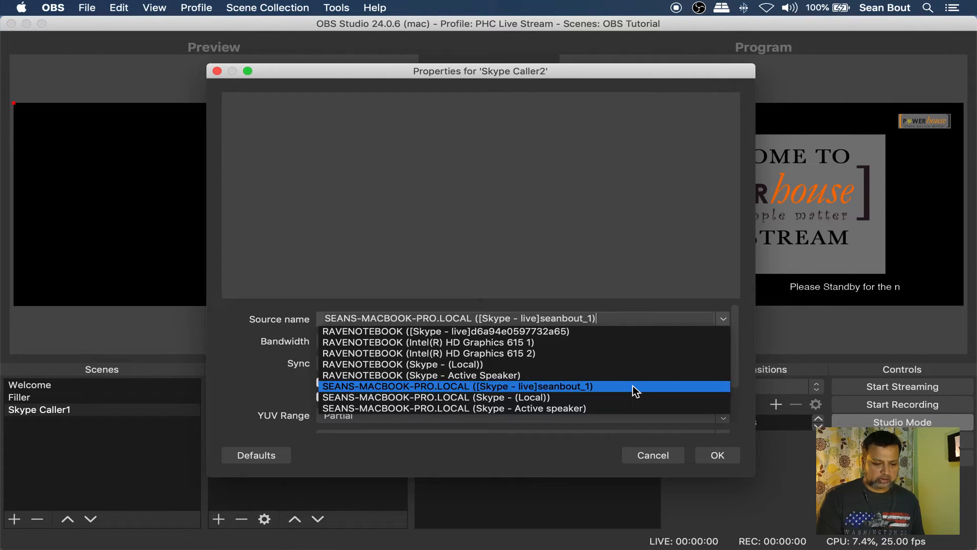
left_click(719, 456)
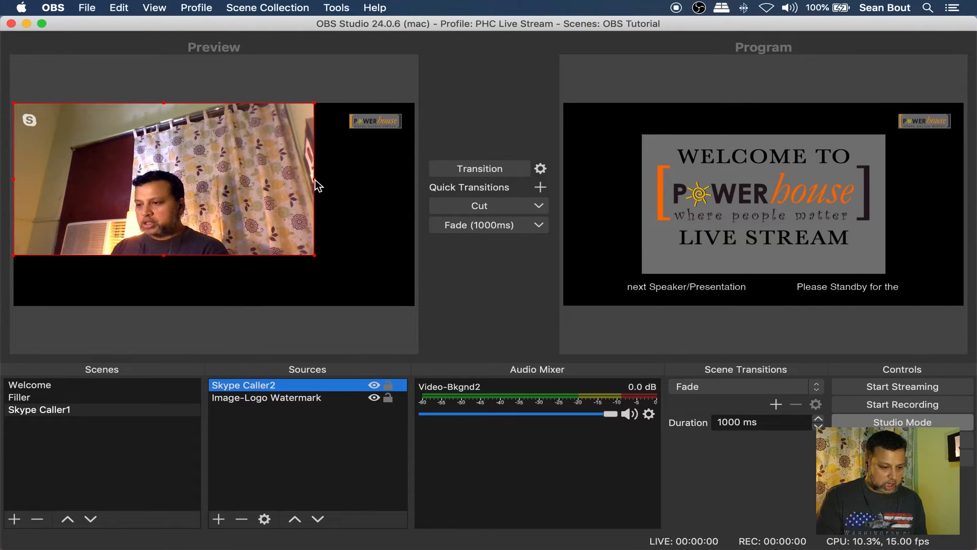
Try narrowing the Skype Caller2 video from its right, left and upper edges, and reset its transform
left_click_drag(316, 184, 233, 181)
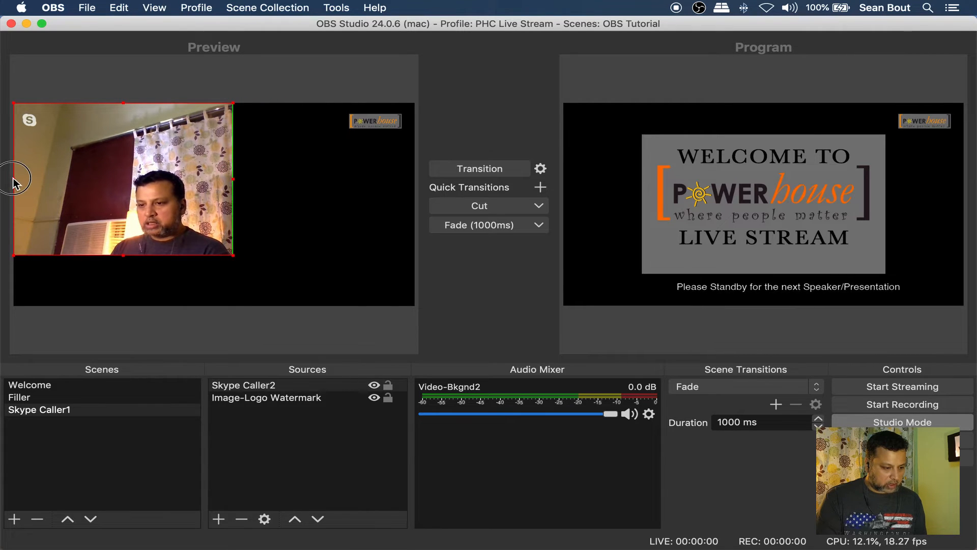
left_click_drag(14, 179, 95, 181)
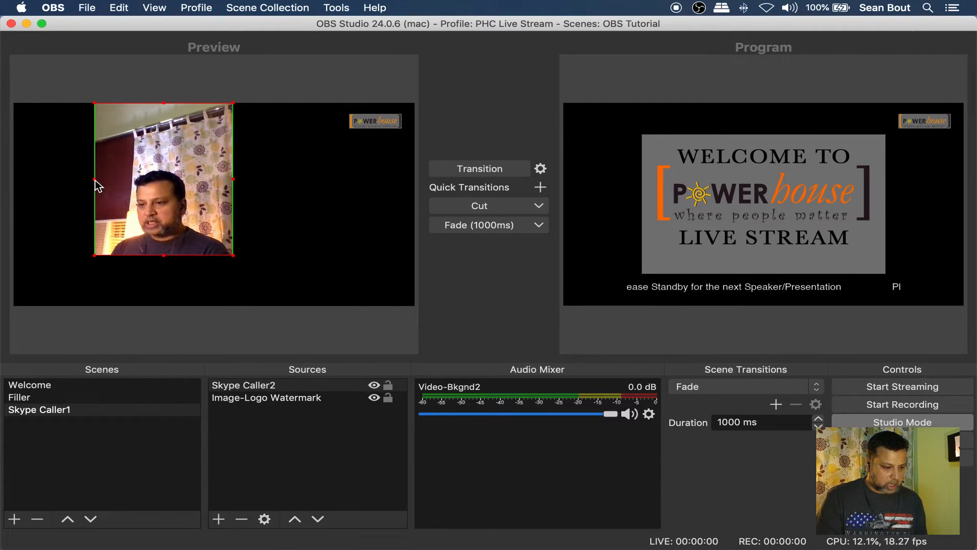
left_click_drag(164, 102, 167, 165)
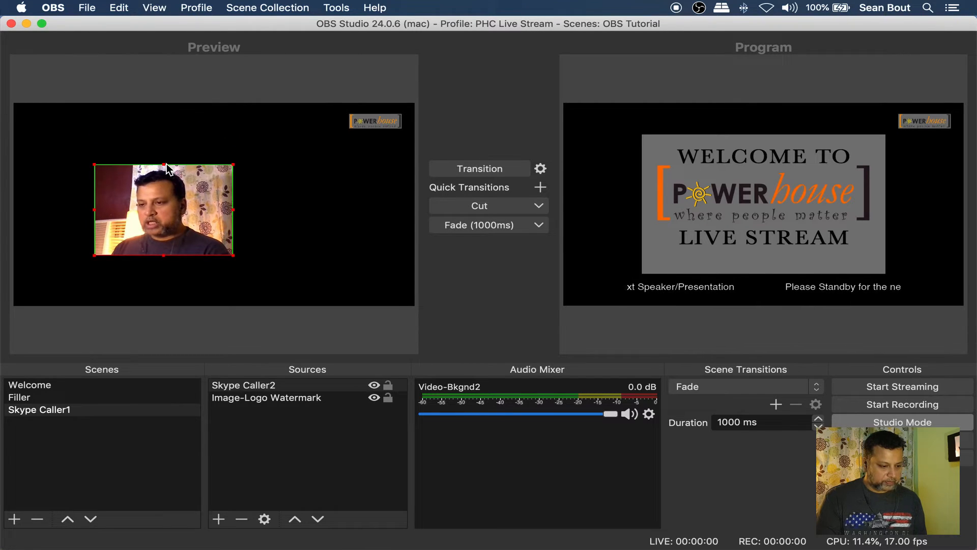
right_click(192, 215)
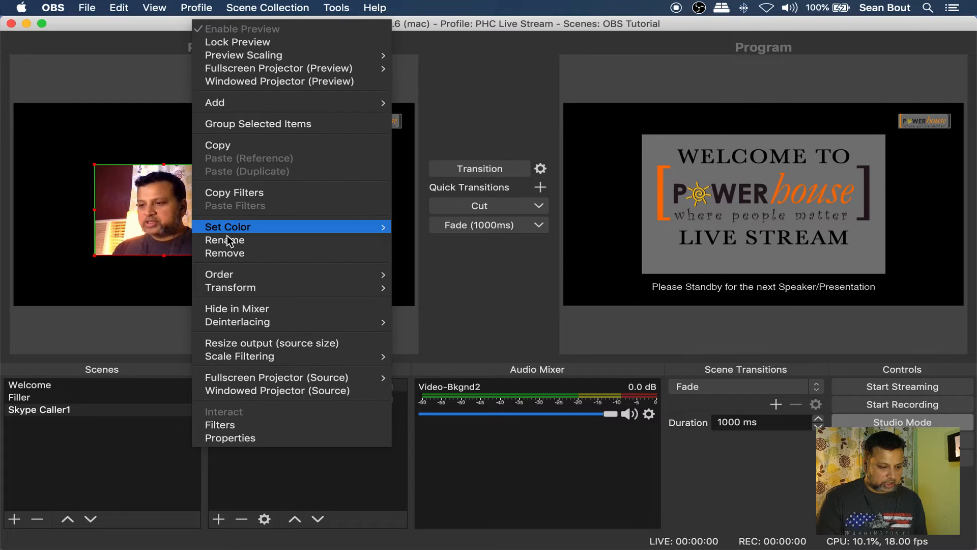
mouse_move(261, 287)
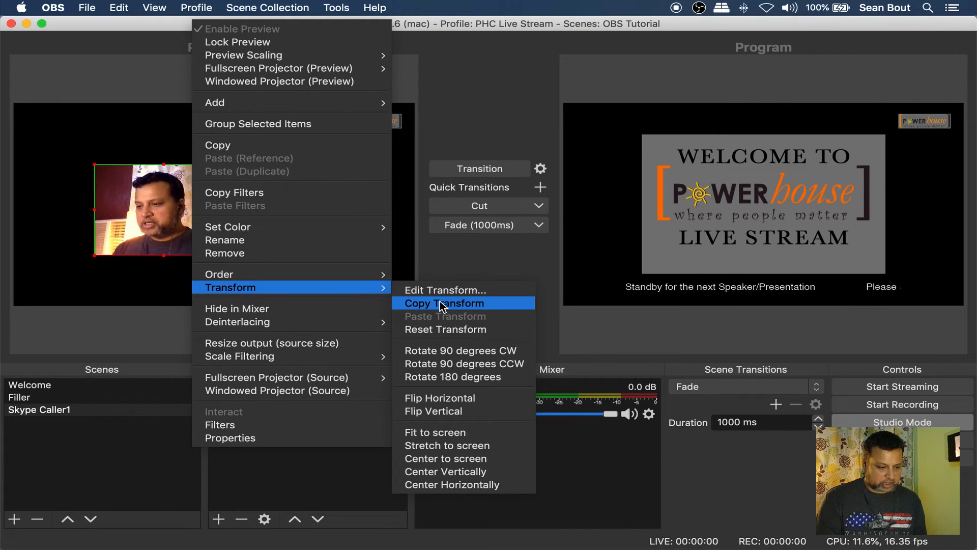
left_click(445, 329)
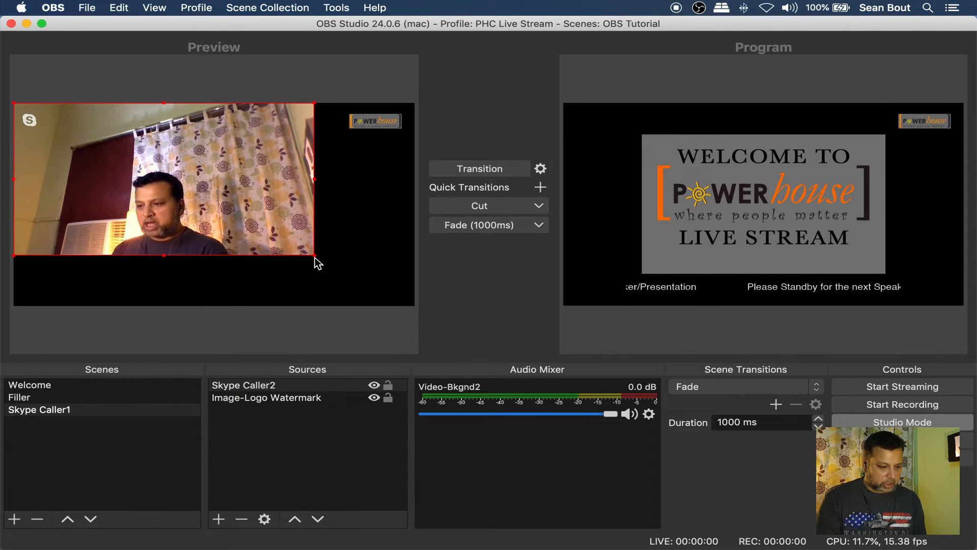
Fit the Skype Caller2 video to the screen in the Skype Caller1 scene
right_click(268, 228)
mouse_move(337, 288)
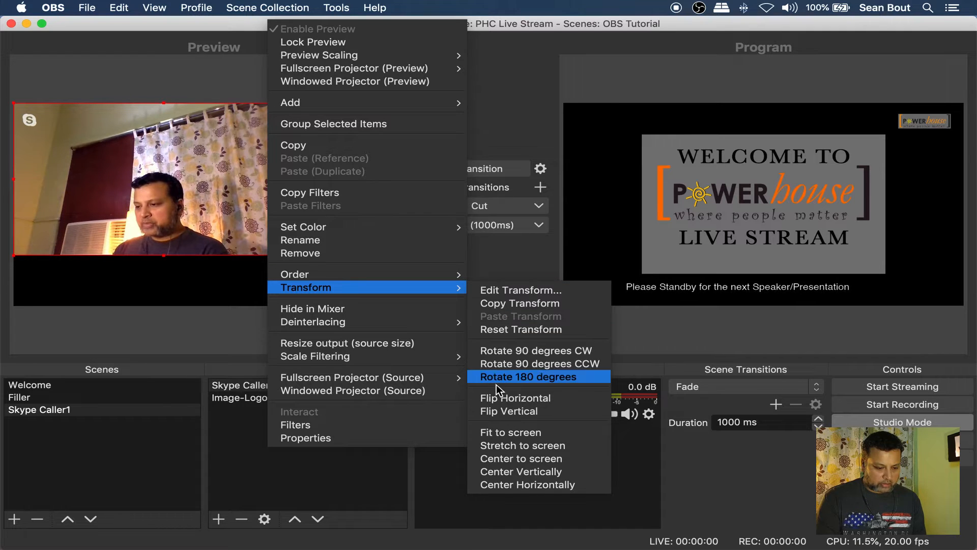
left_click(500, 432)
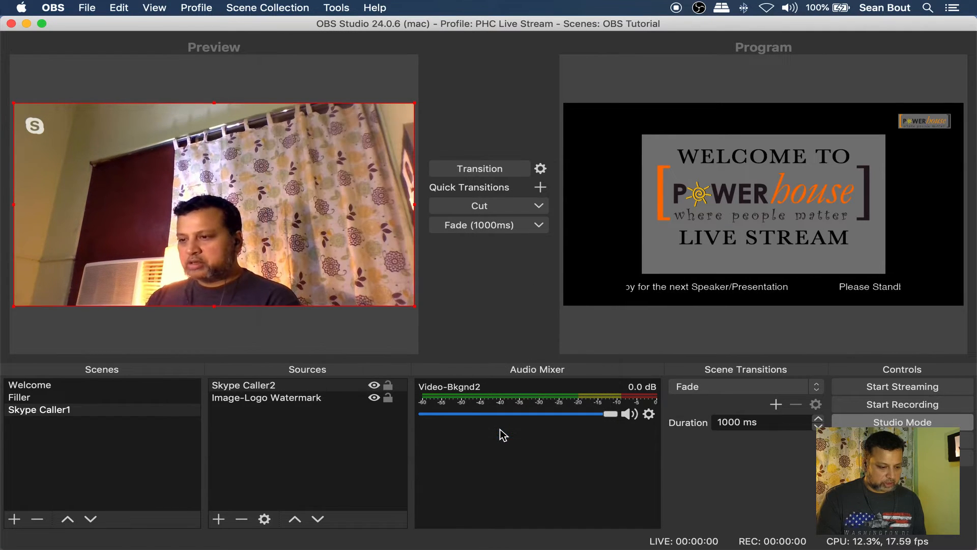
Move Skype Caller2 beneath Image-Logo Watermark in the source order and transition the scene to Program
left_click(306, 382)
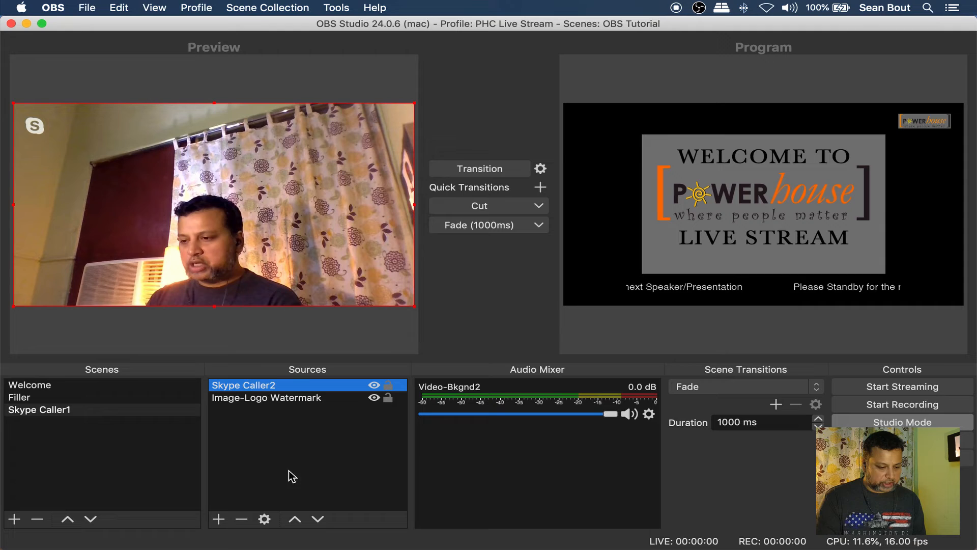
left_click(318, 519)
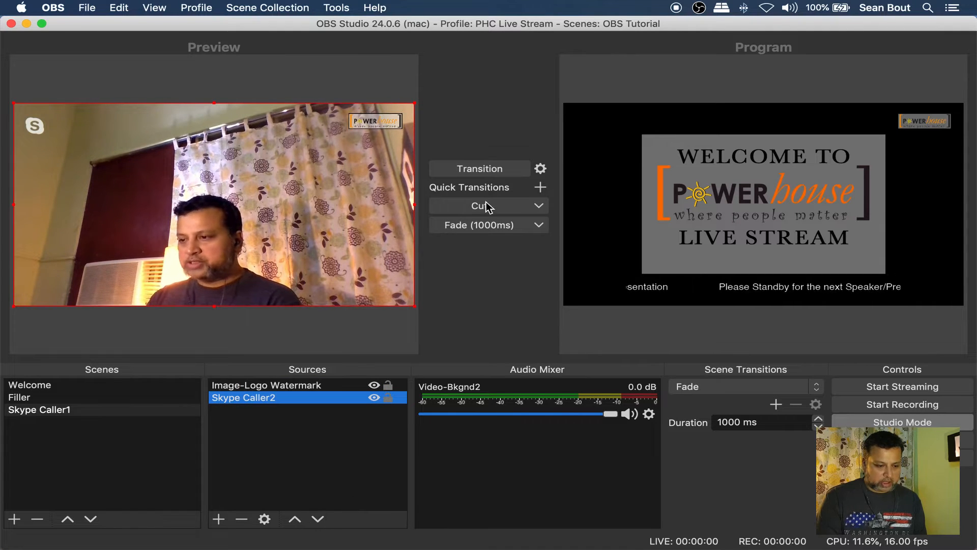
left_click(478, 168)
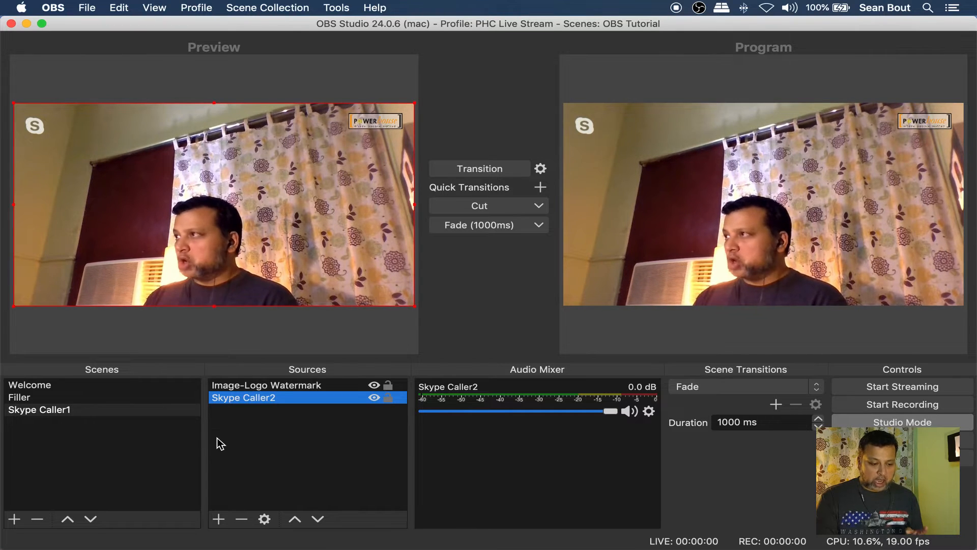
left_click(296, 414)
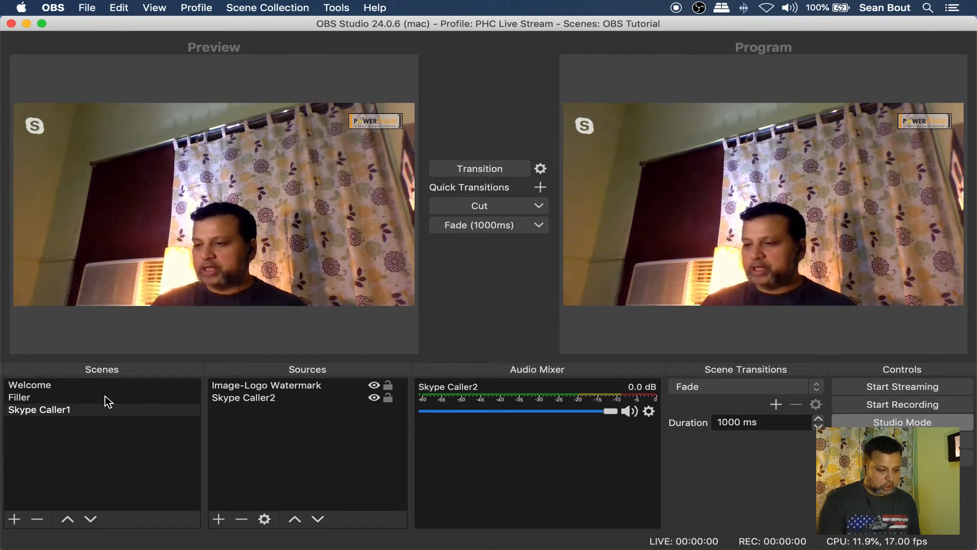
Duplicate the Skype Caller1 scene under the name Skype PPT
left_click(97, 410)
right_click(97, 410)
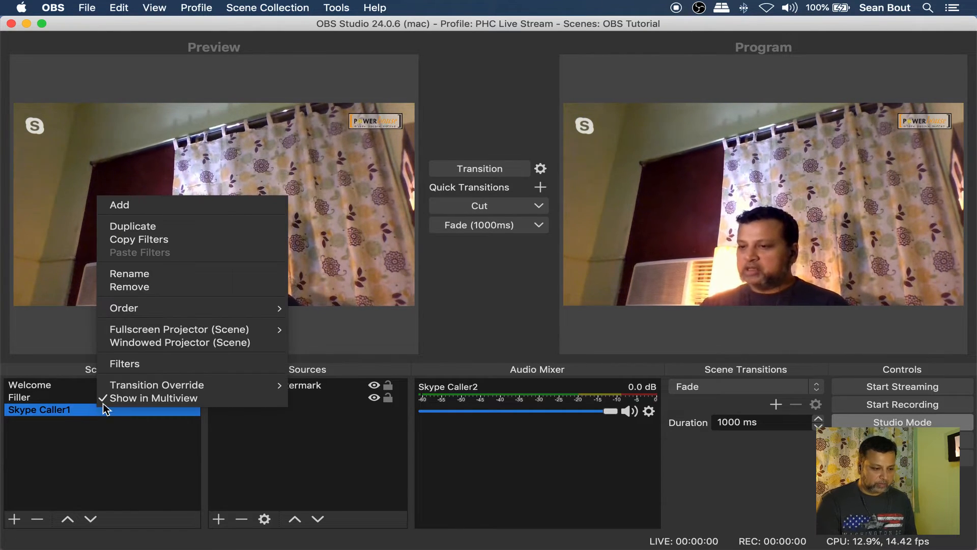
left_click(222, 231)
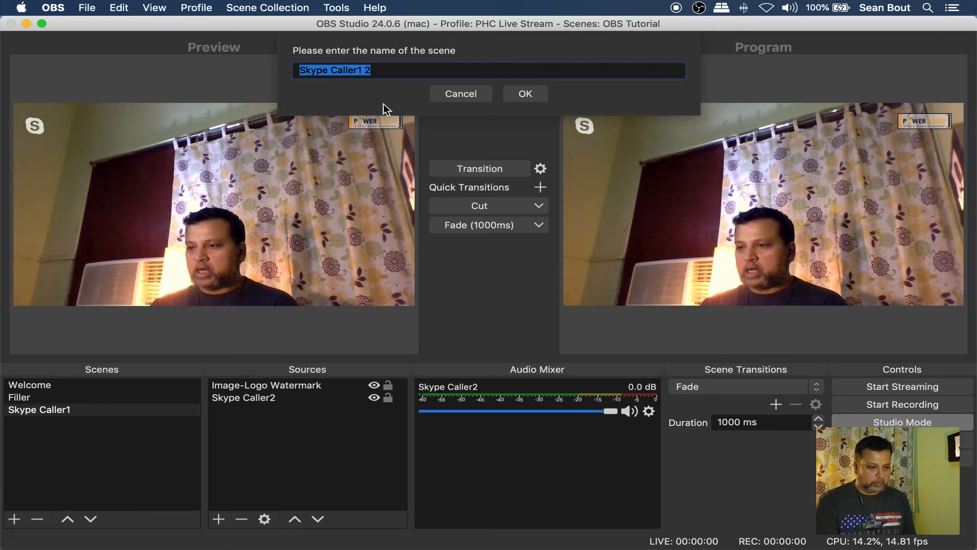
left_click(384, 74)
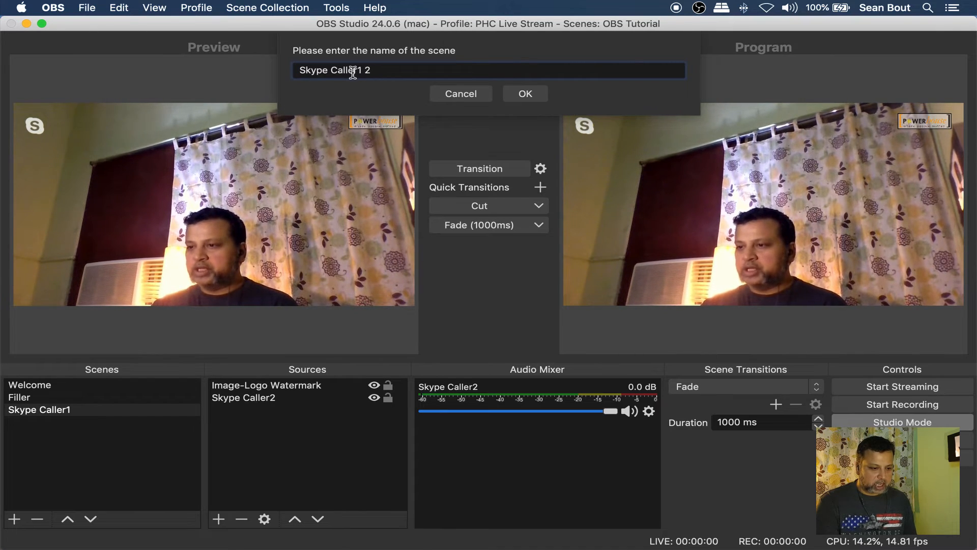
left_click_drag(330, 70, 410, 68)
type("PPT")
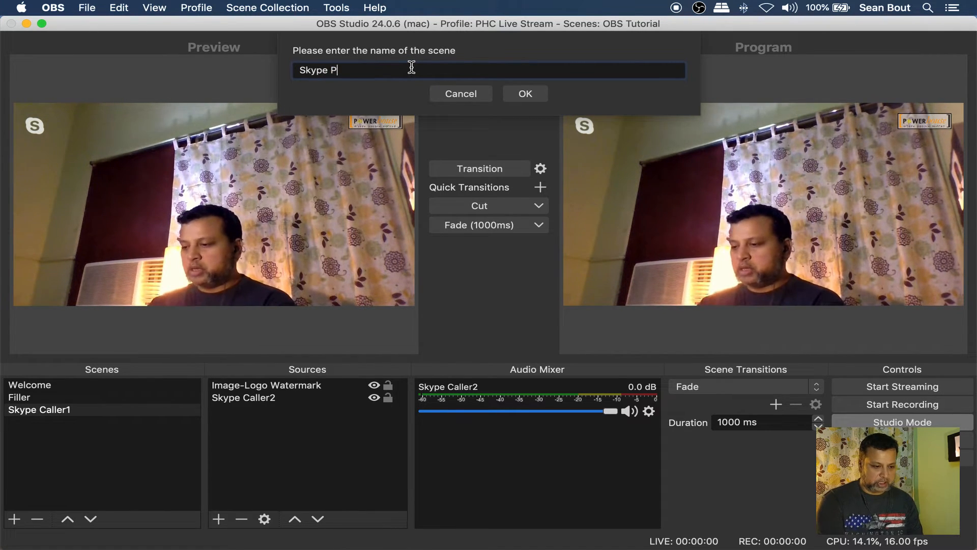
left_click(517, 96)
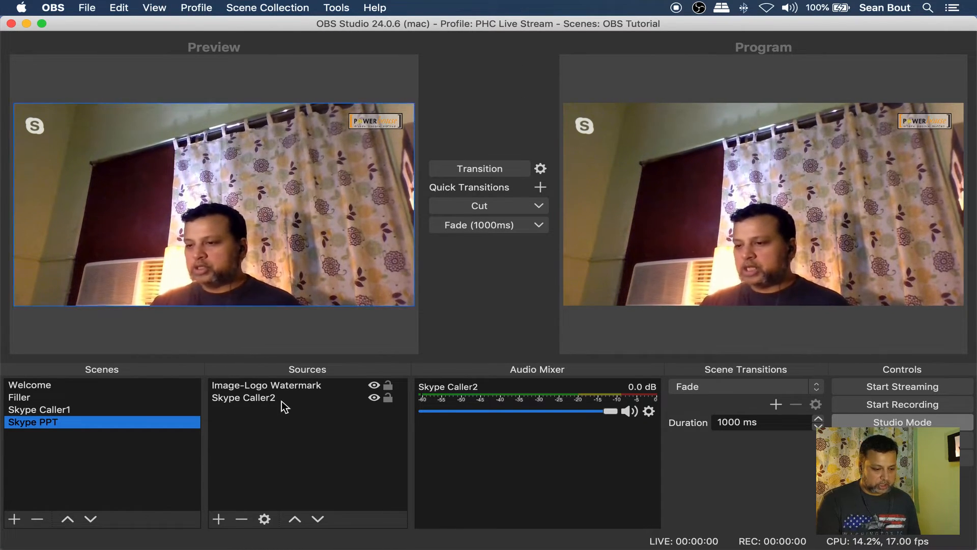
Add a new visible NDI Source named NDI-PPT to the Skype PPT scene
left_click(263, 399)
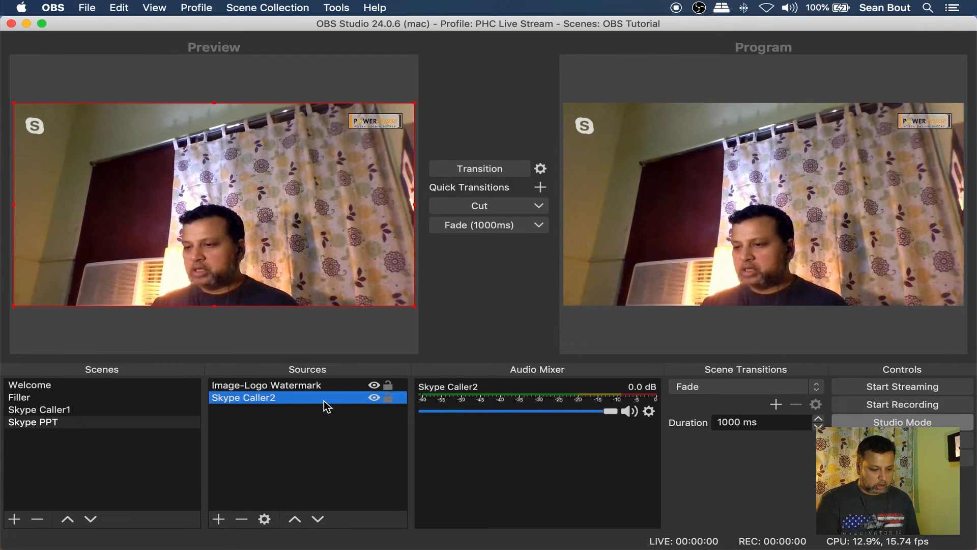
left_click(218, 519)
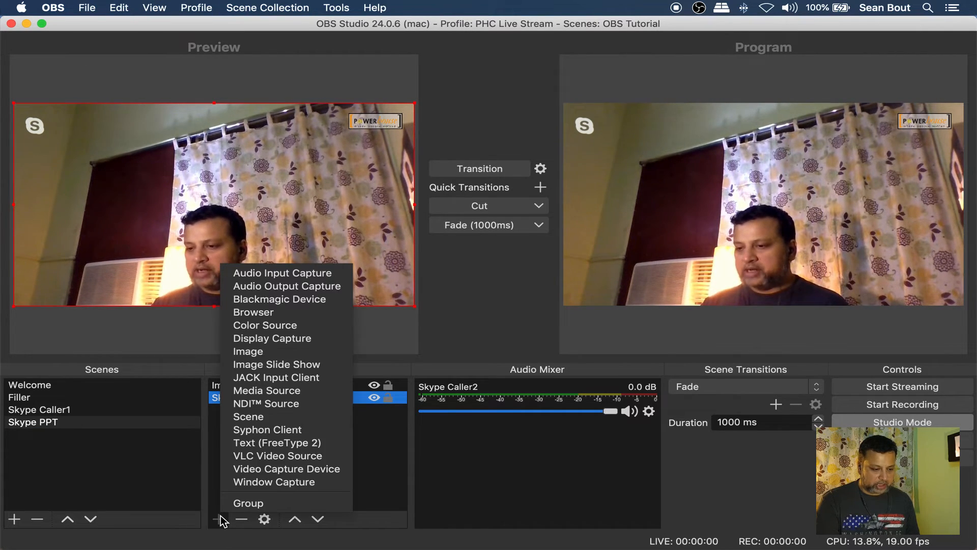
left_click(303, 404)
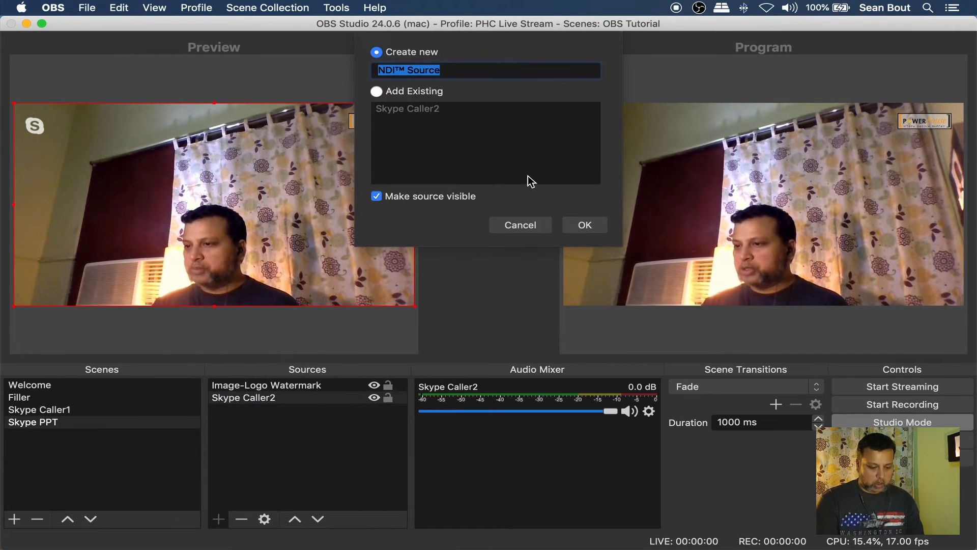
type("NDI-PPT")
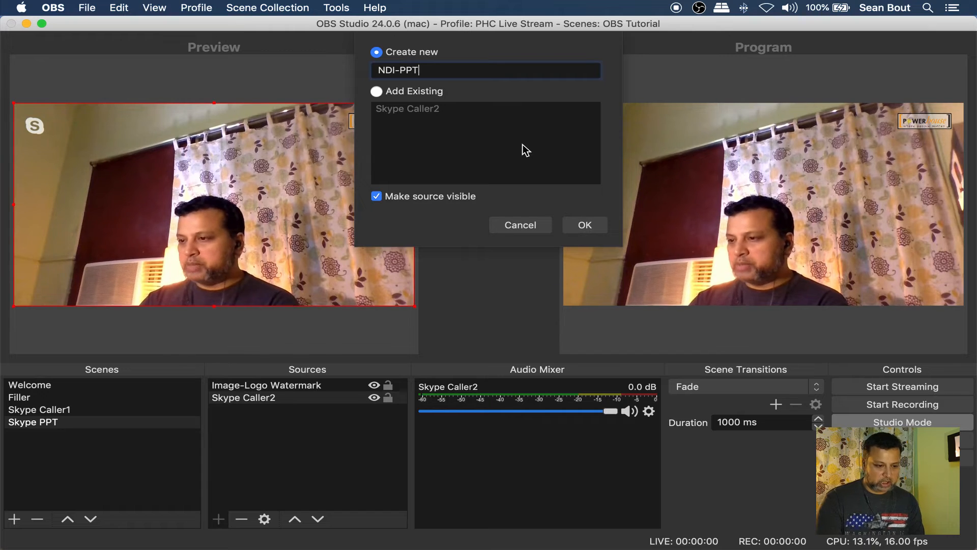
key("Return")
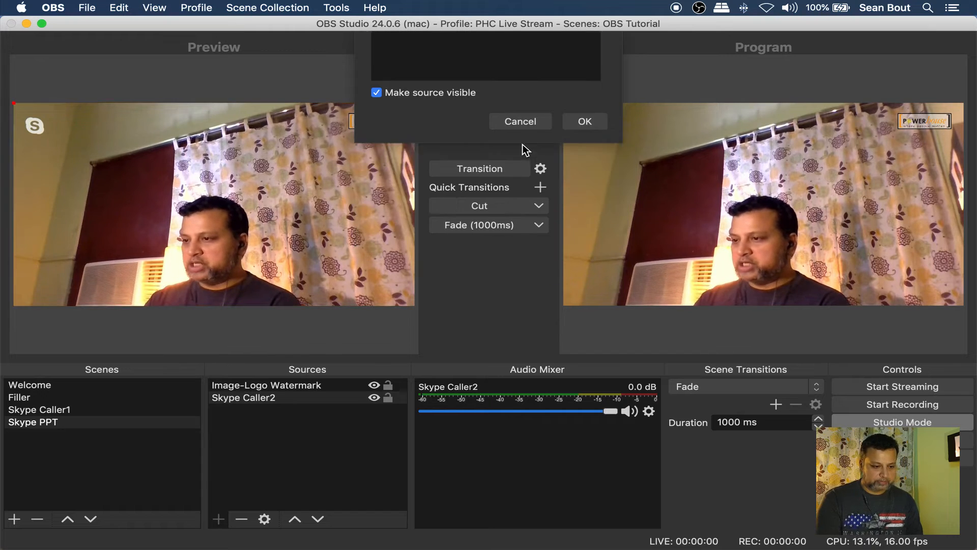
Set the NDI-PPT source name to RAVENOTEBOOK (Intel(R) HD Graphics 615 2) and accept the properties
left_click(724, 323)
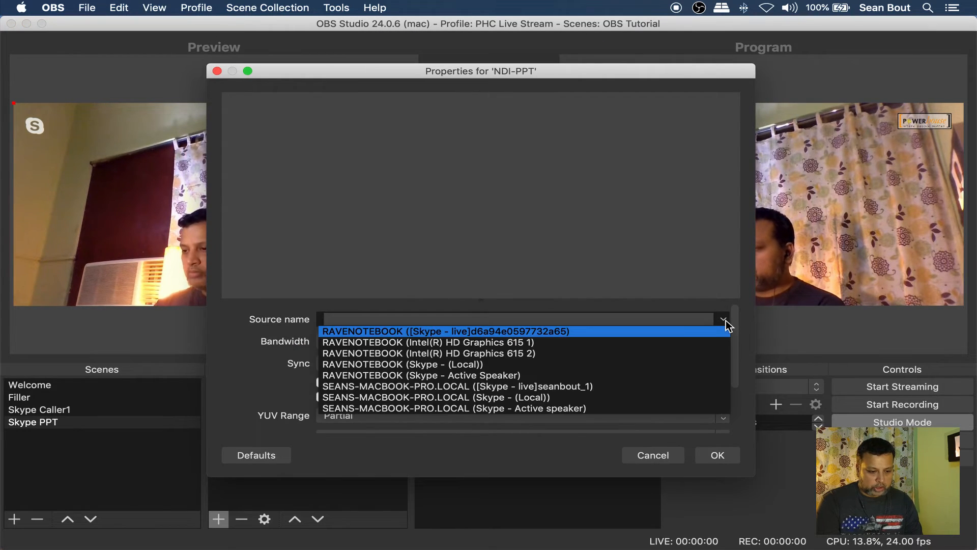
left_click(631, 353)
left_click(718, 455)
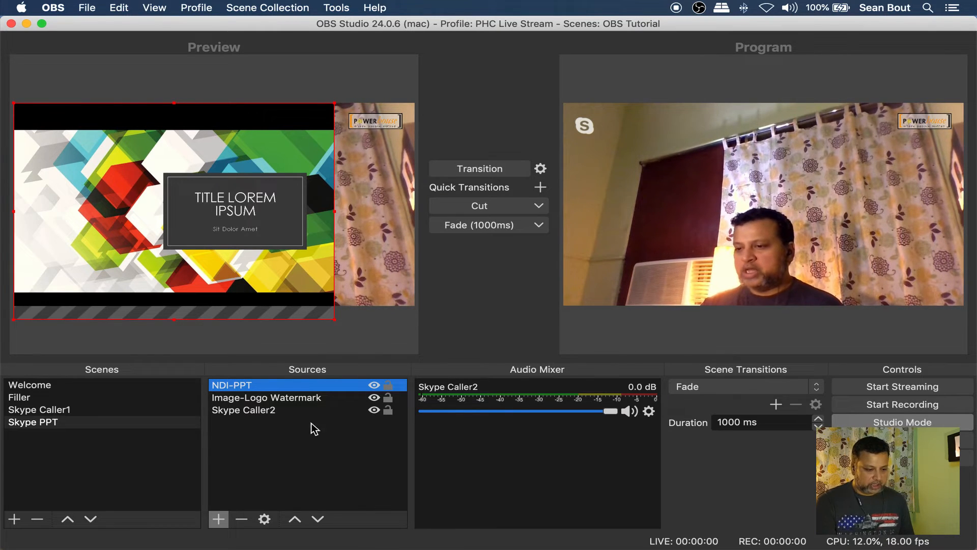
Enlarge the NDI-PPT slide slightly in the preview and hide the Skype Caller2 and Image-Logo Watermark sources
left_click(290, 285)
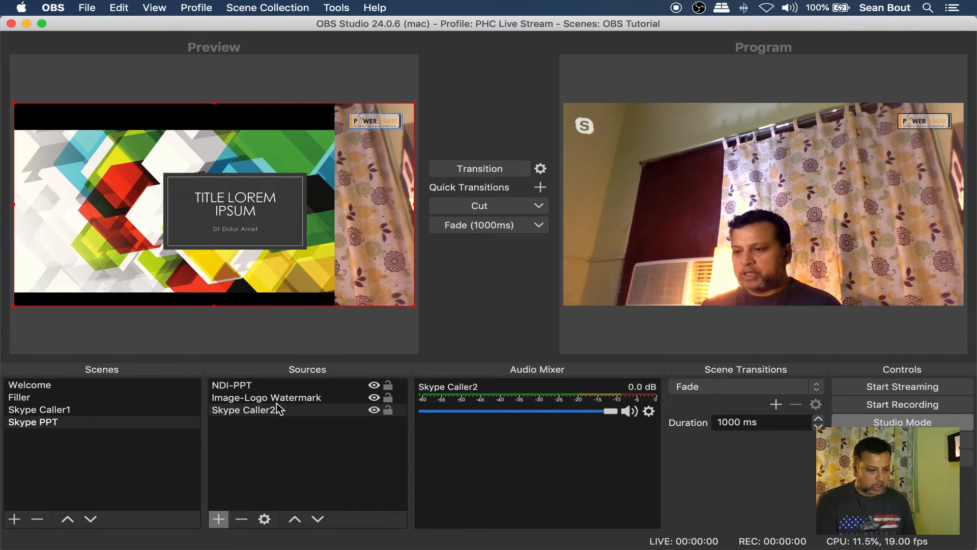
left_click(313, 275)
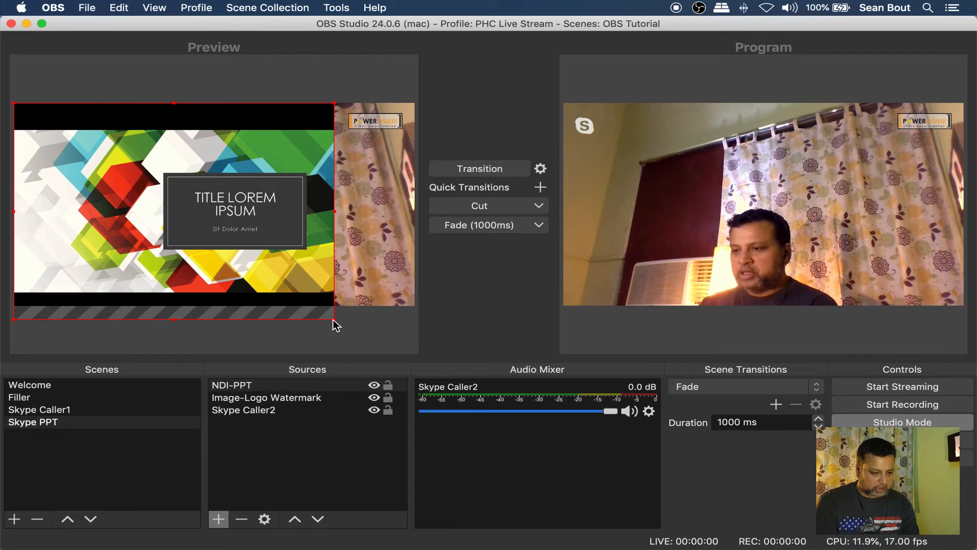
left_click_drag(334, 319, 358, 334)
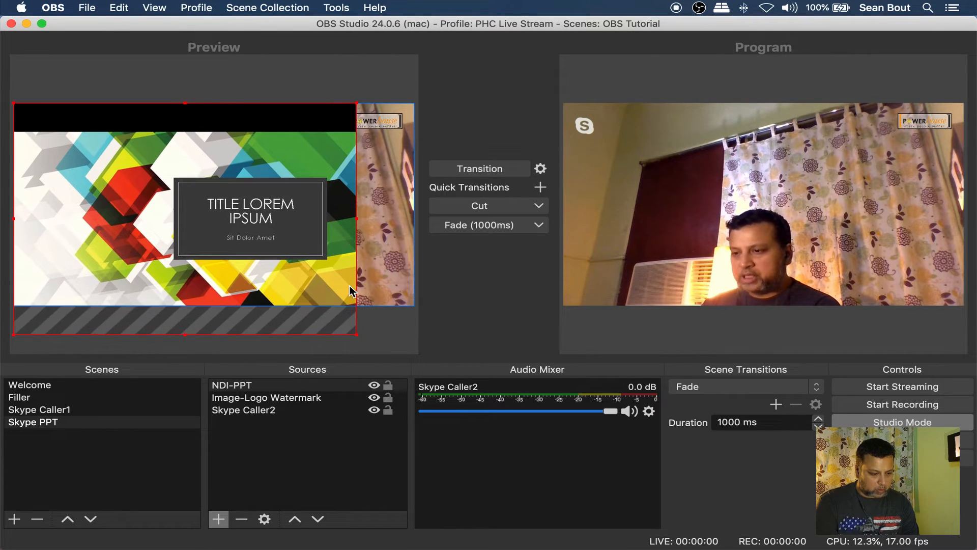
left_click(375, 410)
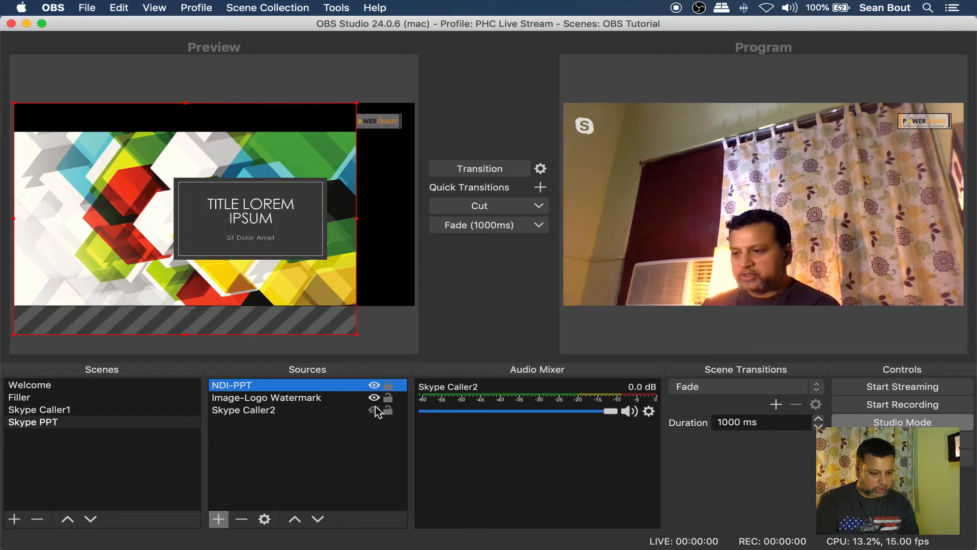
left_click(375, 398)
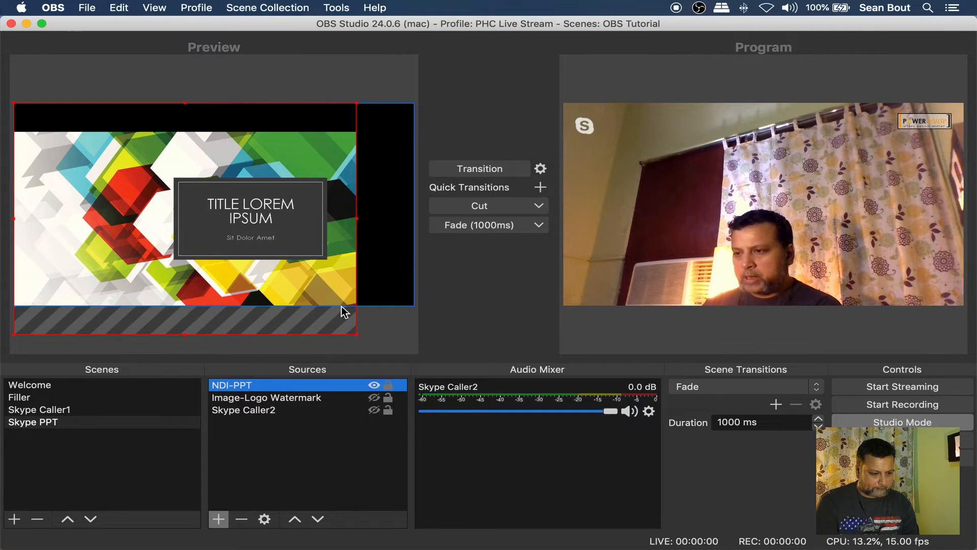
Try to fit the presentation slide to the screen in the Skype PPT preview
left_click(293, 287)
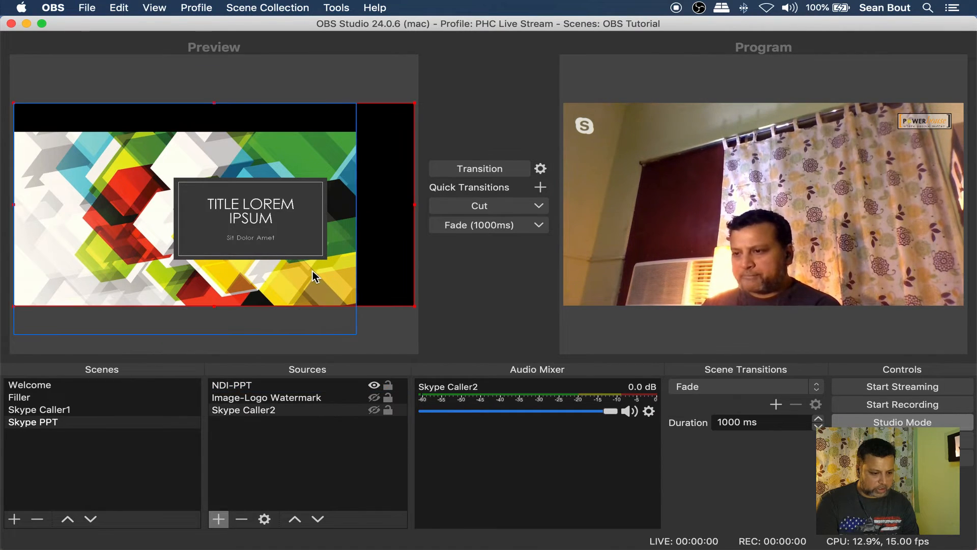
right_click(312, 273)
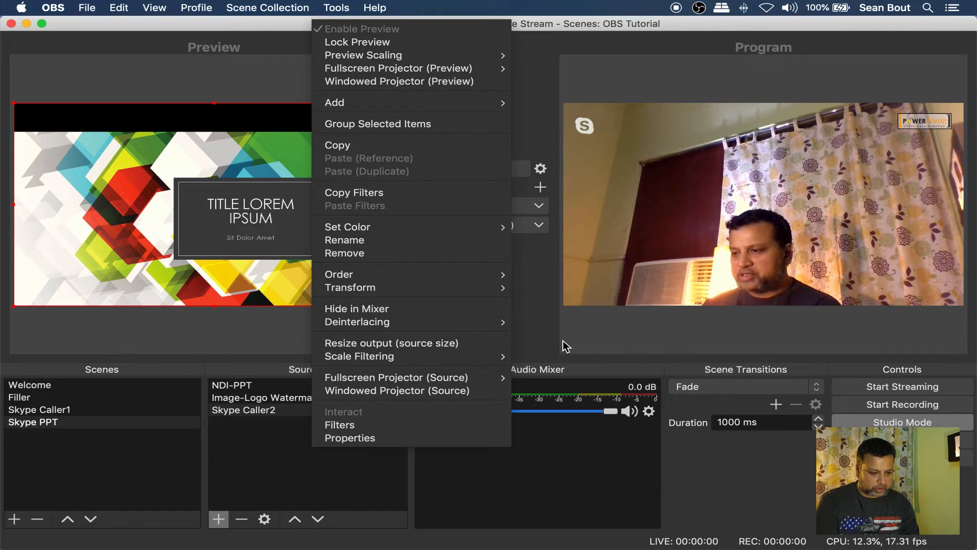
mouse_move(467, 287)
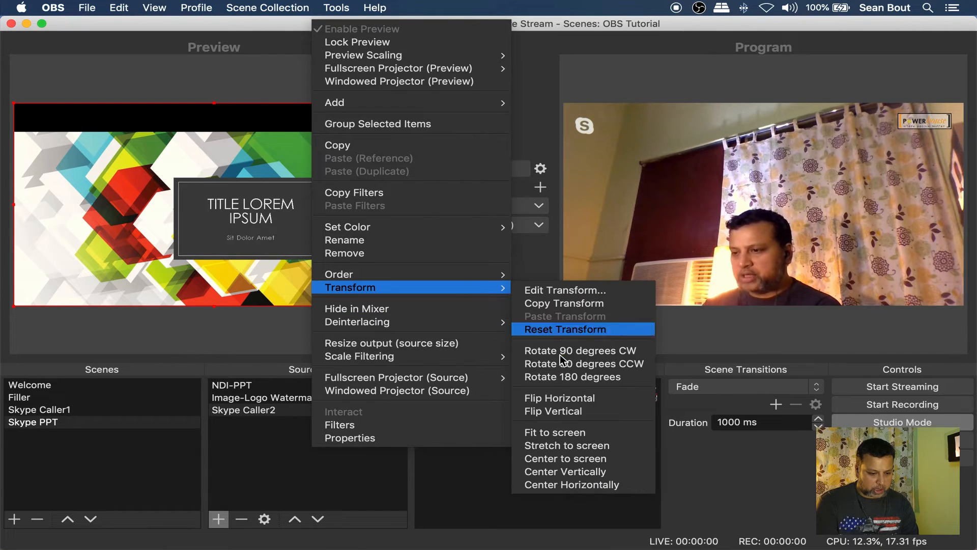
left_click(561, 432)
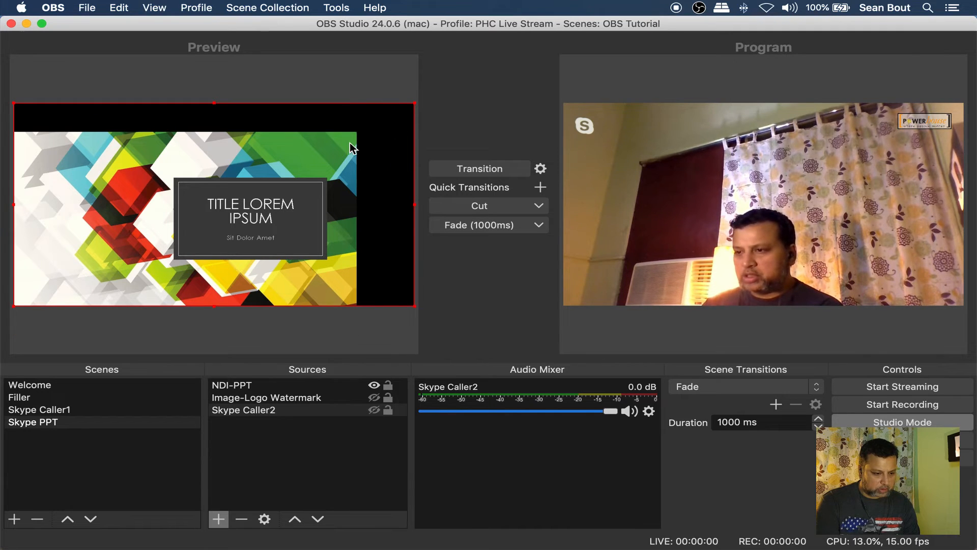
Enlarge the NDI-PPT source past the canvas edges so its slide fills the whole preview without black bars
left_click(332, 186)
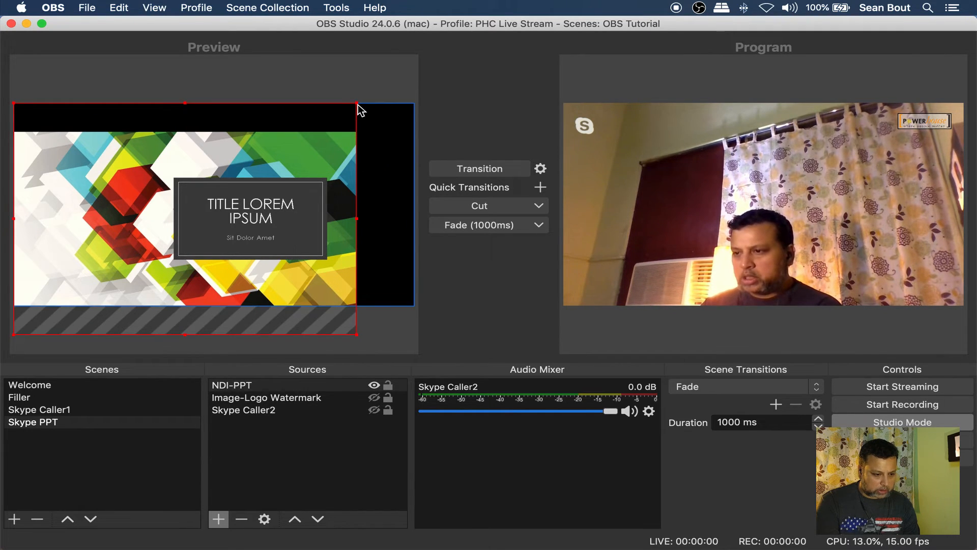
left_click_drag(357, 104, 413, 86)
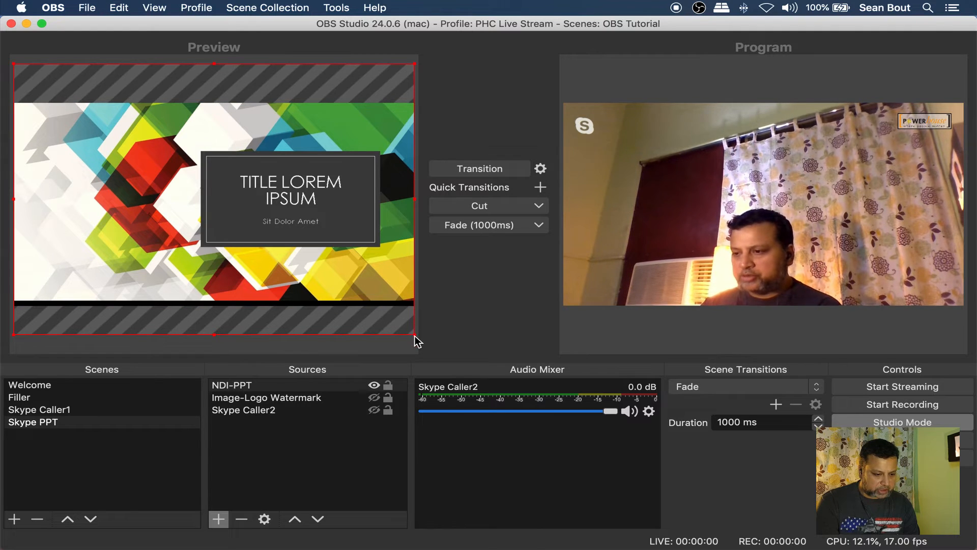
left_click_drag(414, 336, 412, 340)
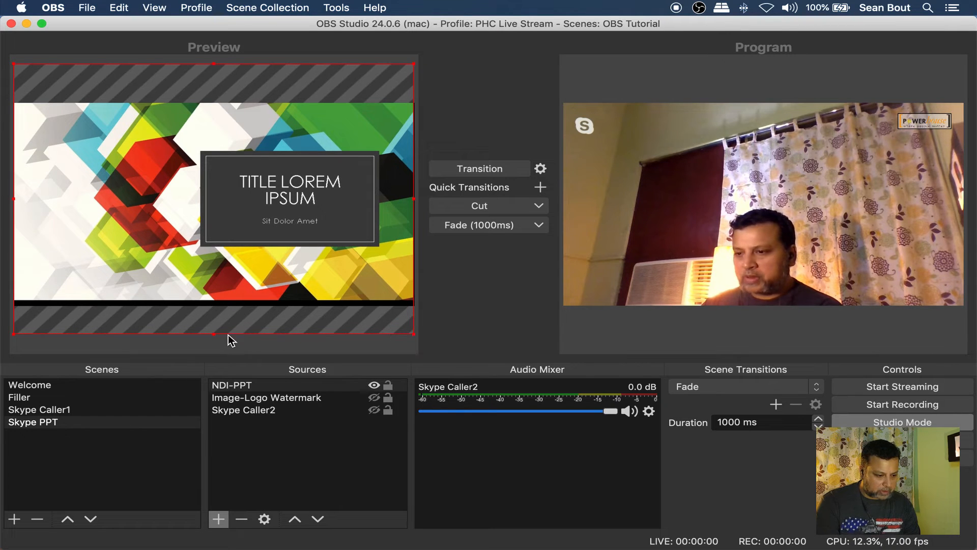
left_click_drag(212, 335, 213, 342)
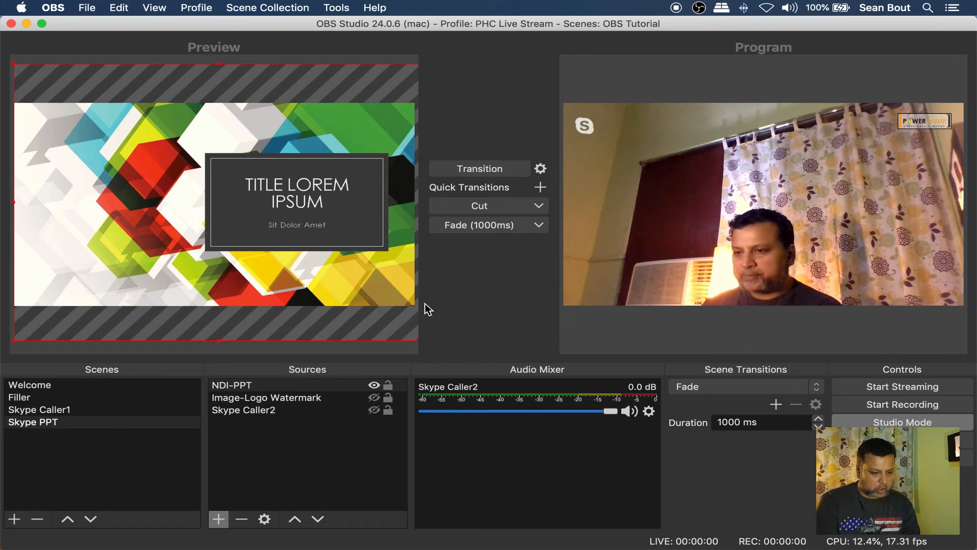
Lock the NDI-PPT source and move it below Skype Caller2 to the end of the source order
left_click(278, 387)
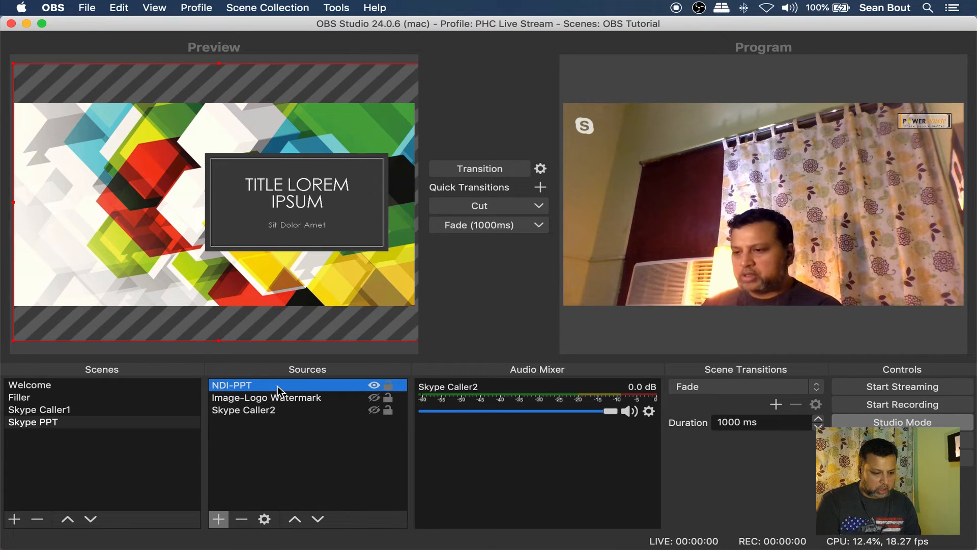
left_click(388, 387)
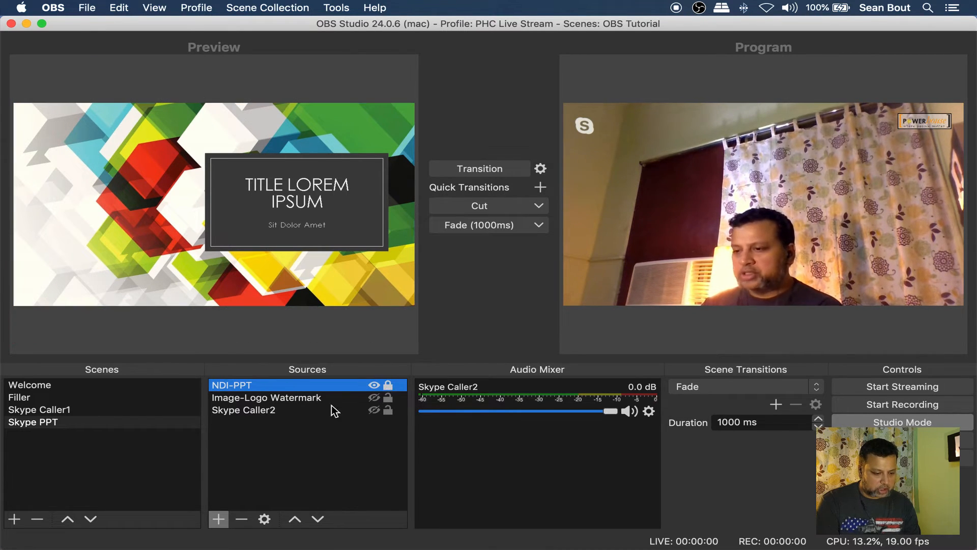
left_click(319, 518)
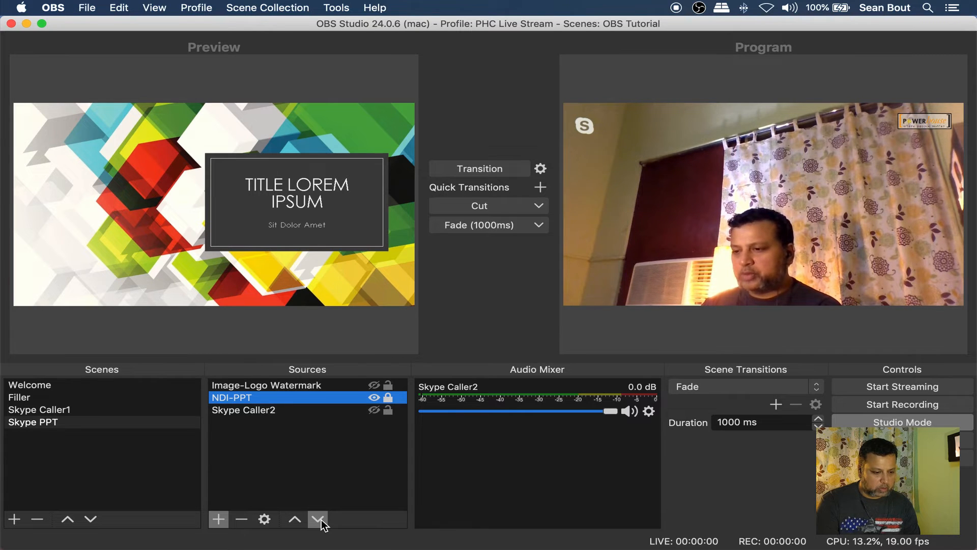
left_click(319, 518)
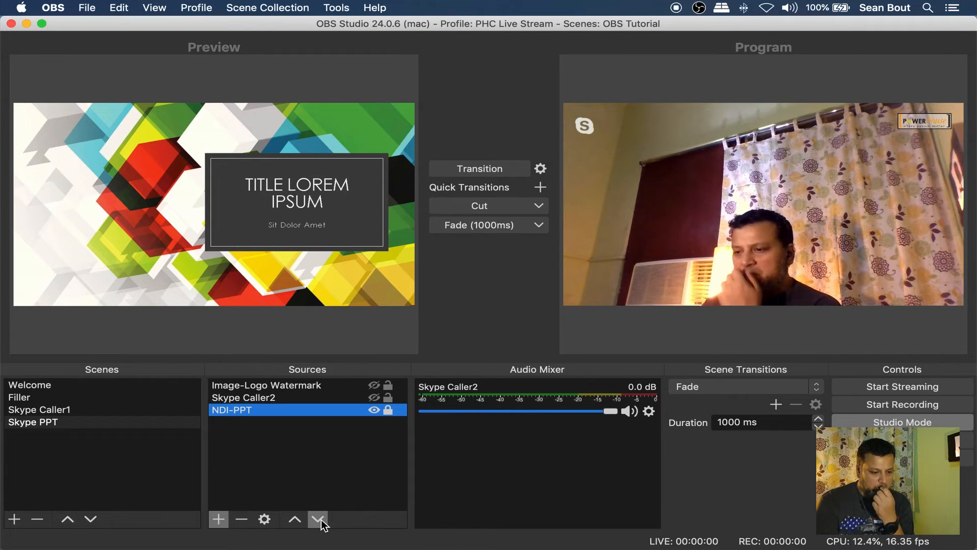
Show the Image-Logo Watermark over the slide and transition the Skype PPT scene to the program output
left_click(377, 387)
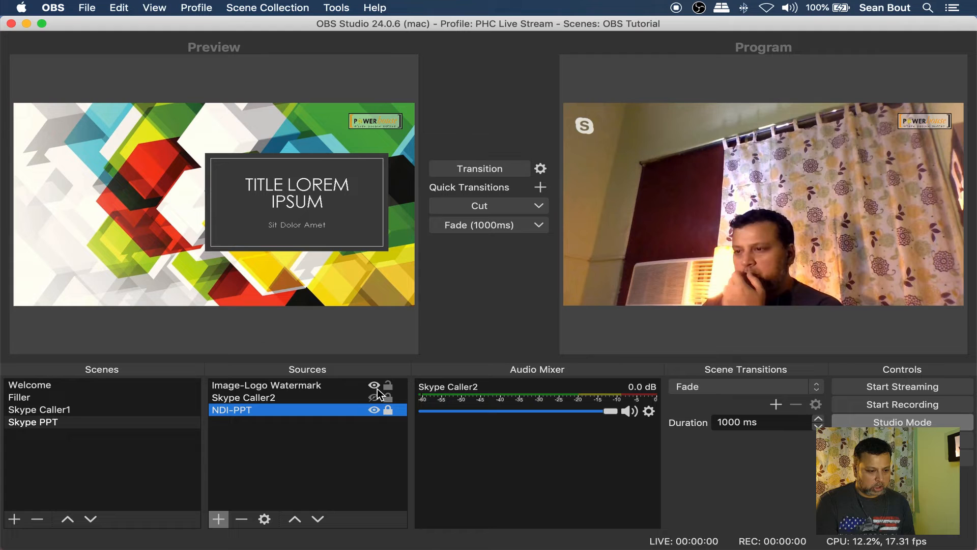
left_click(309, 441)
left_click(486, 166)
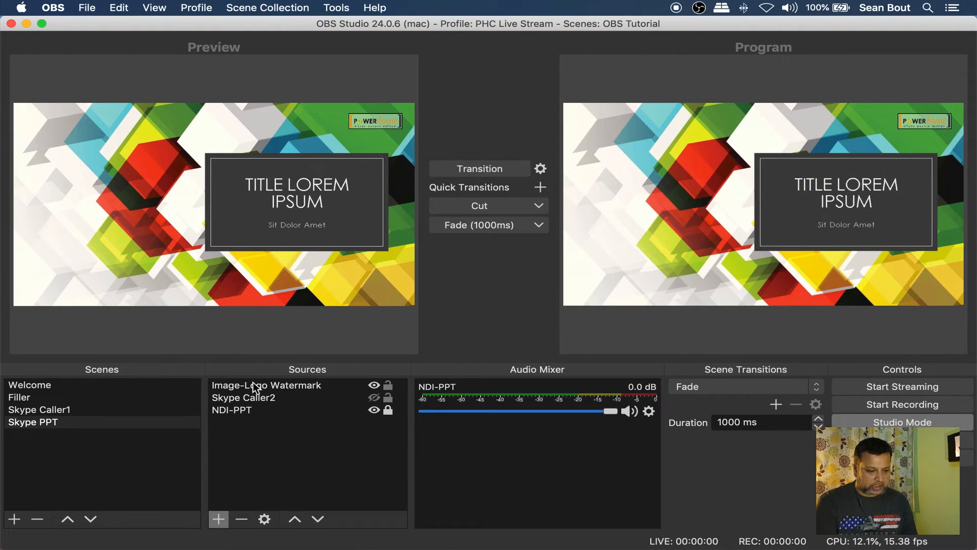
Show Skype Caller2 over the NDI-PPT slide, shrunk to a small inset in the slide's lower-left corner
left_click(250, 399)
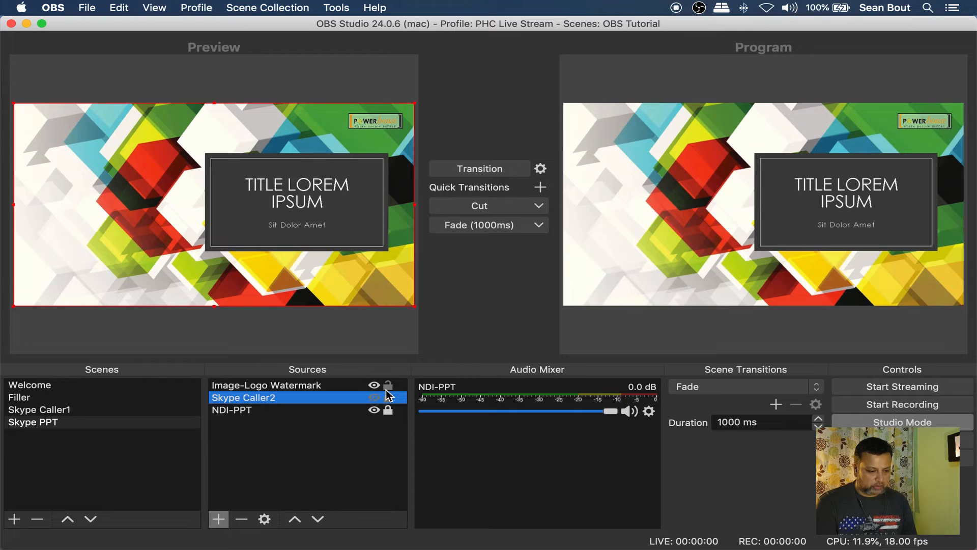
left_click(374, 410)
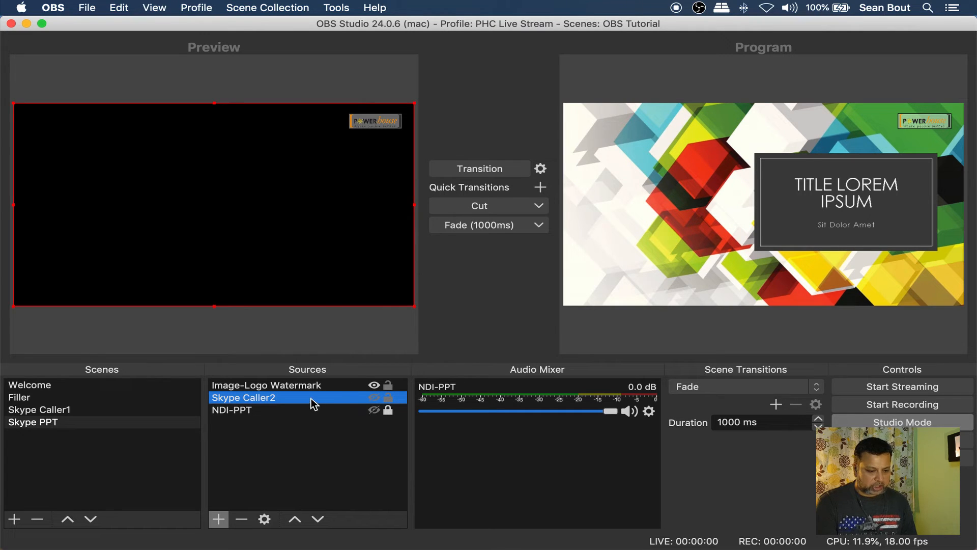
left_click(374, 398)
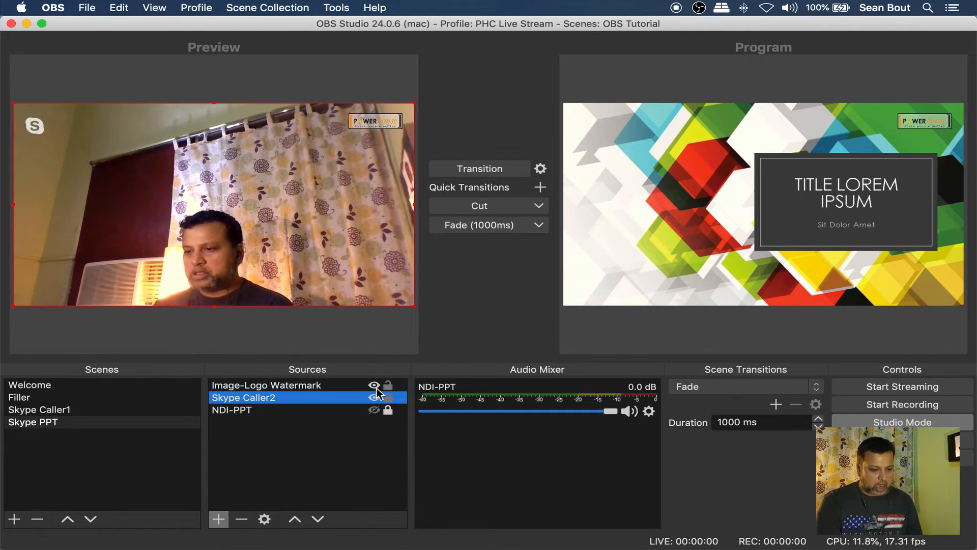
left_click_drag(415, 306, 324, 254)
left_click(376, 410)
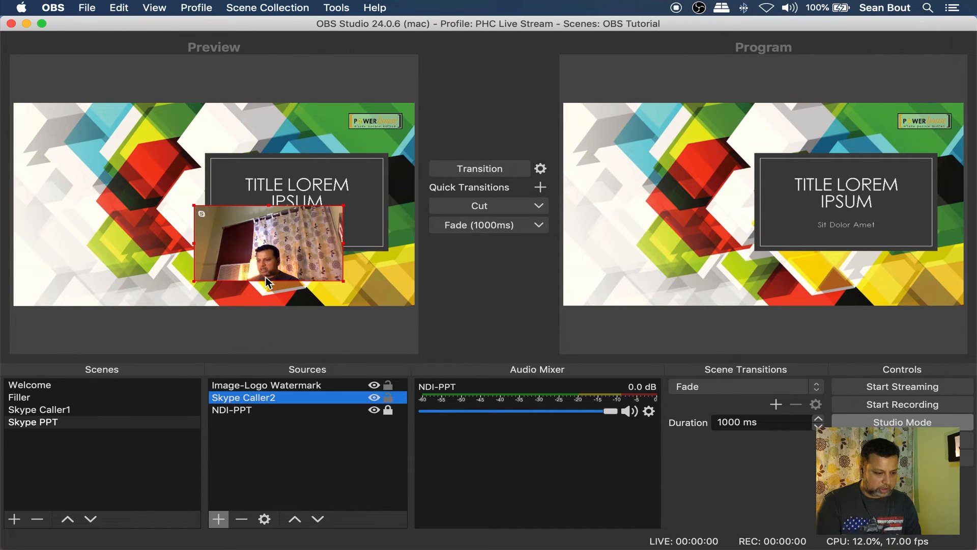
left_click_drag(266, 277, 100, 287)
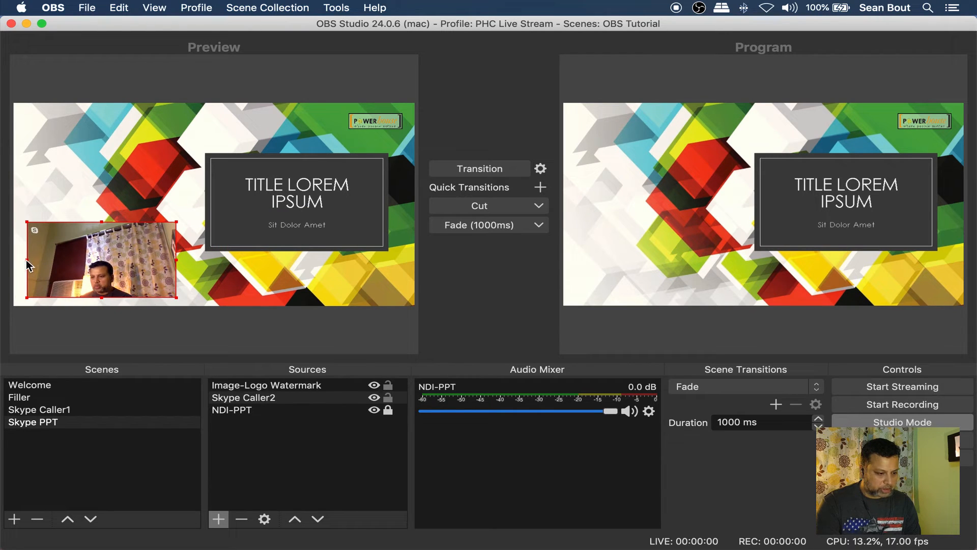
Crop the sides and upper edge of the Skype Caller2 inset and place it, smaller, in the slide's lower-right corner
left_click_drag(27, 260, 135, 285)
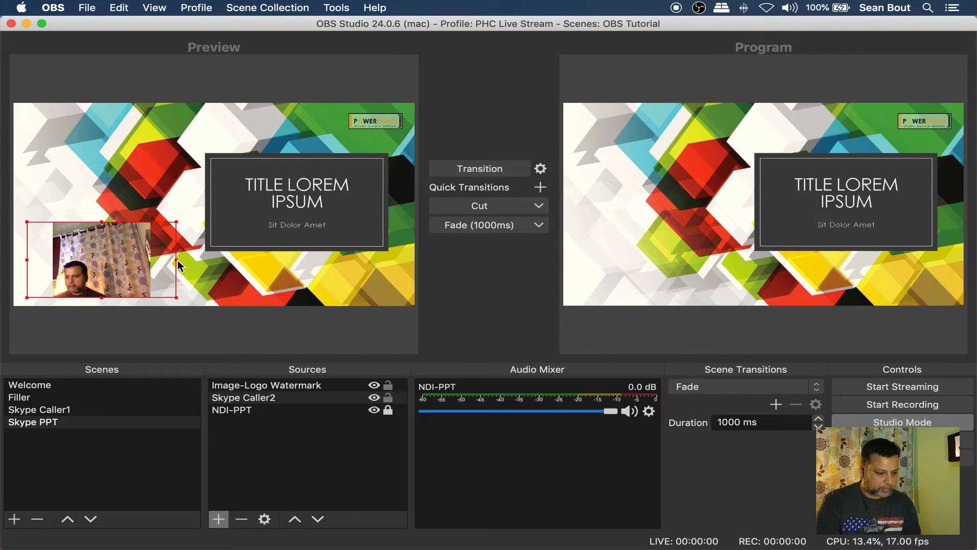
left_click_drag(179, 260, 117, 261)
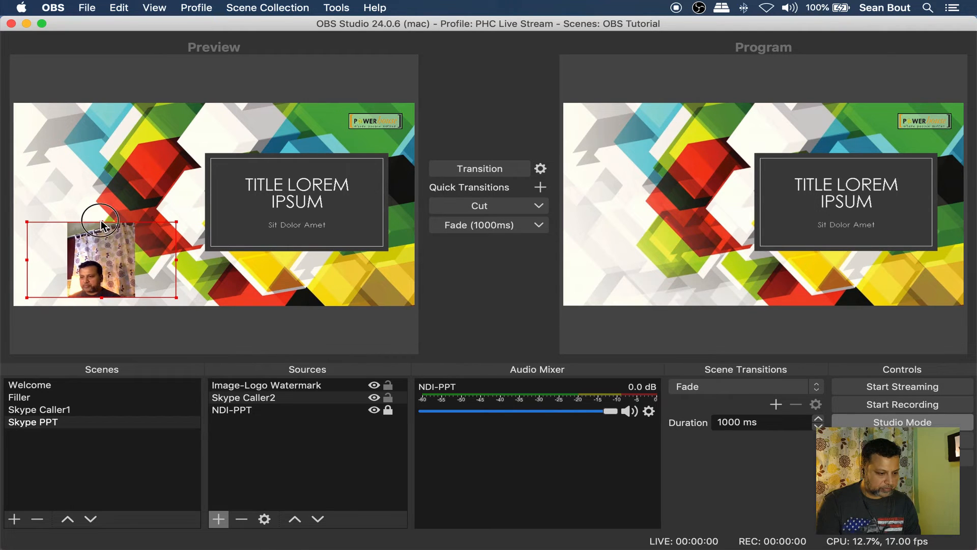
left_click_drag(102, 225, 101, 242)
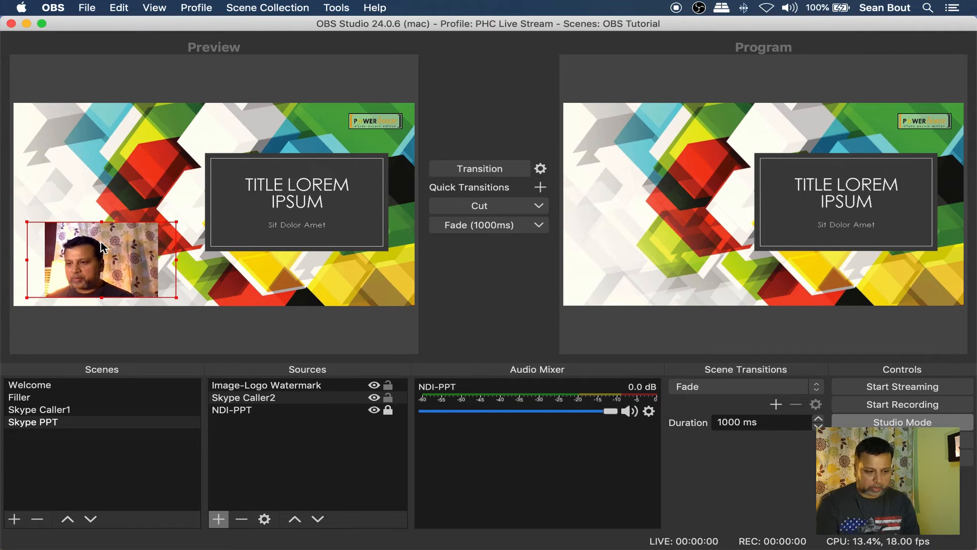
left_click_drag(176, 260, 157, 261)
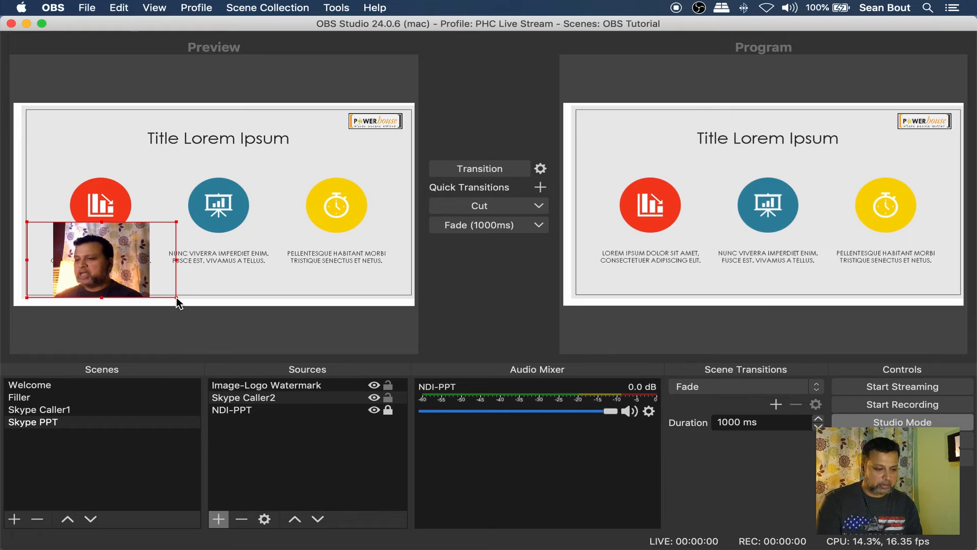
left_click_drag(176, 298, 349, 282)
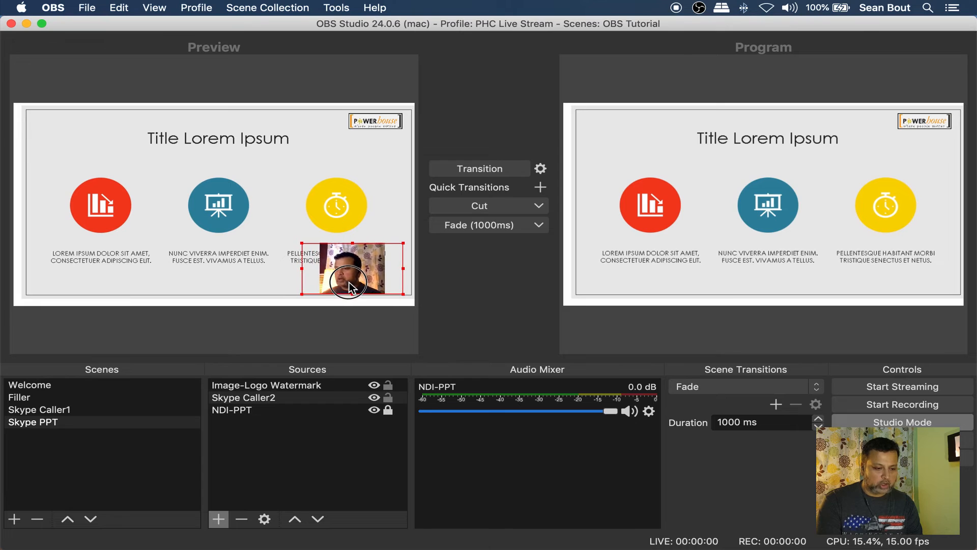
left_click(298, 266)
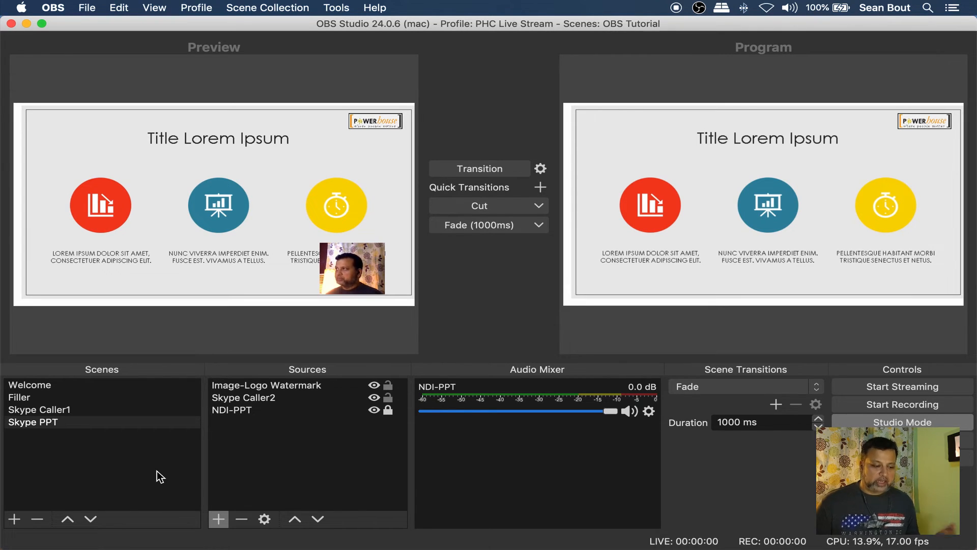
Duplicate the Skype PPT scene under the name WorshipVideo
left_click(106, 465)
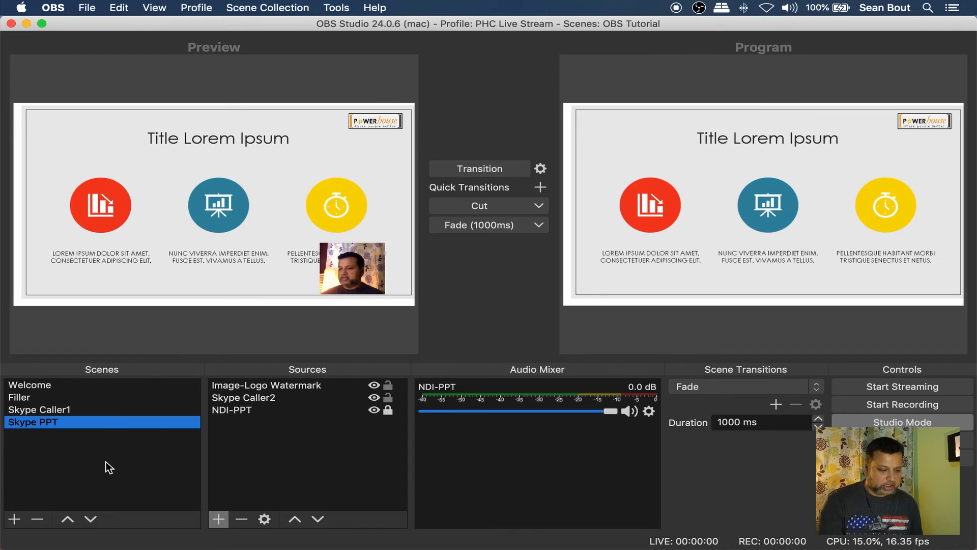
right_click(48, 422)
left_click(167, 239)
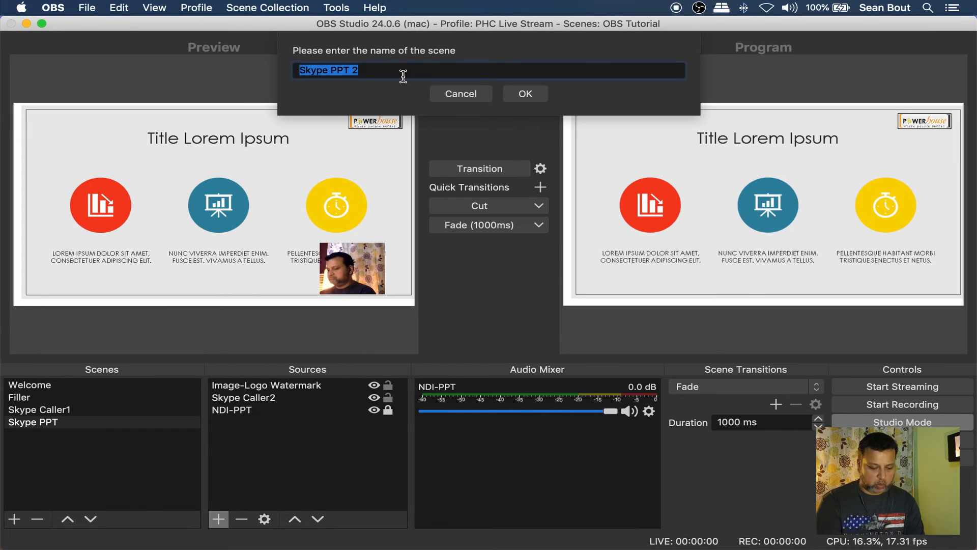
type("Woe")
key("BackSpace")
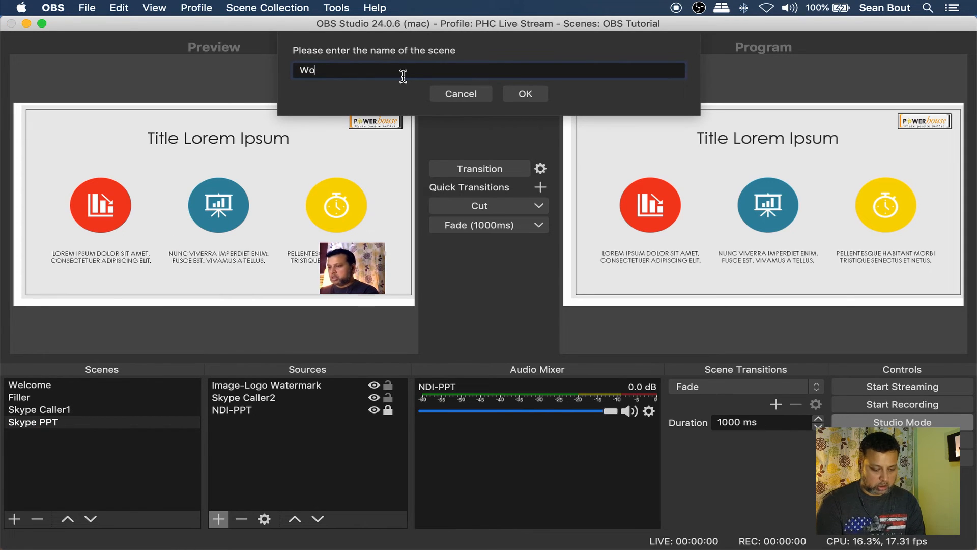
type("rship")
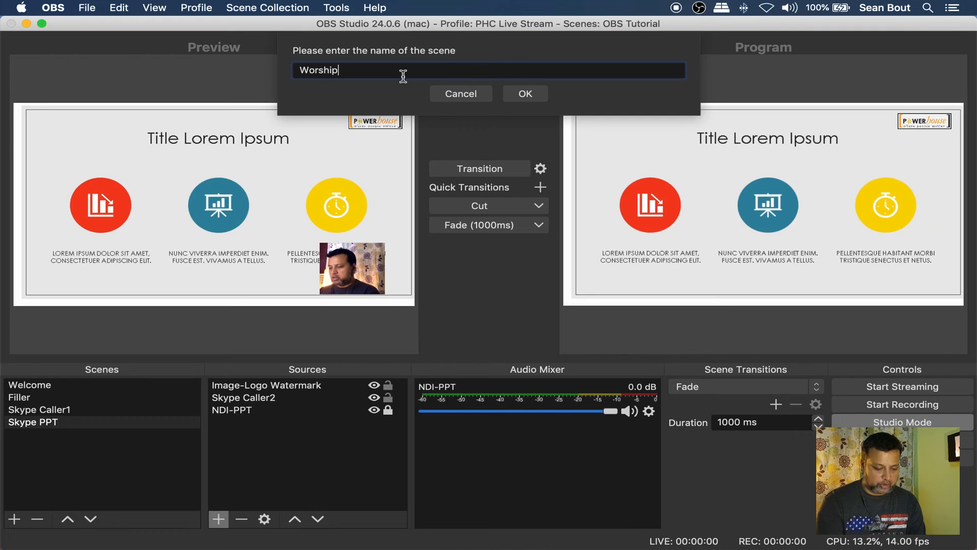
type("Video")
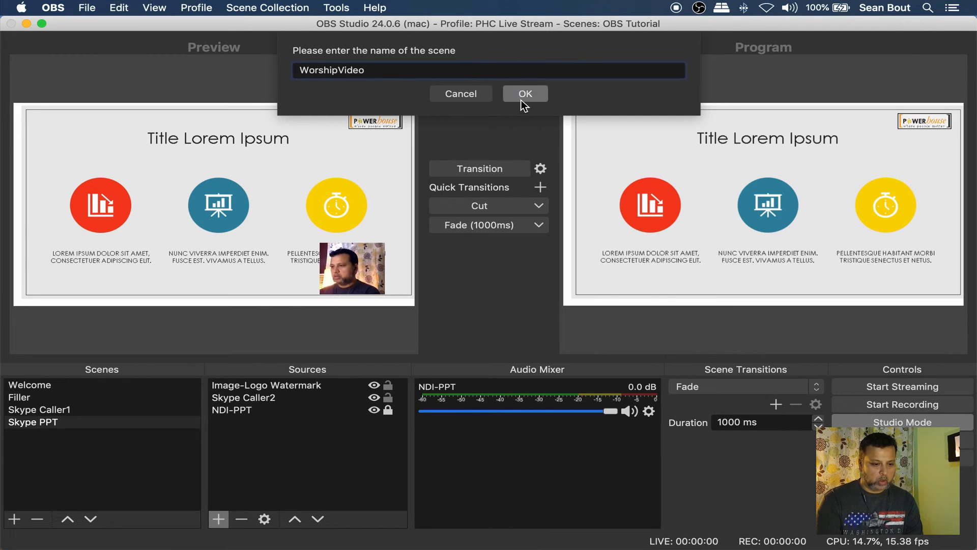
left_click(527, 92)
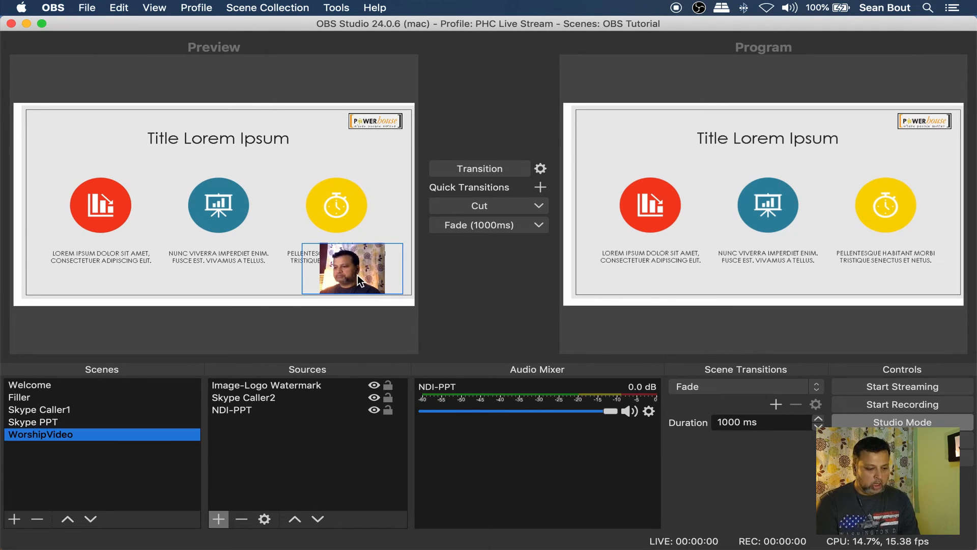
Remove the NDI-PPT and Skype Caller2 sources from the WorshipVideo scene
left_click(266, 410)
left_click(242, 519)
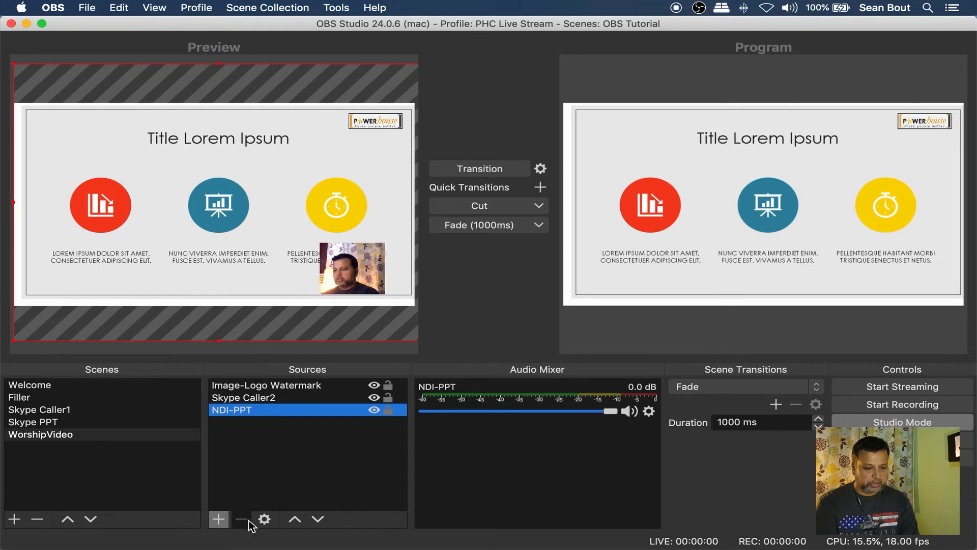
left_click(579, 300)
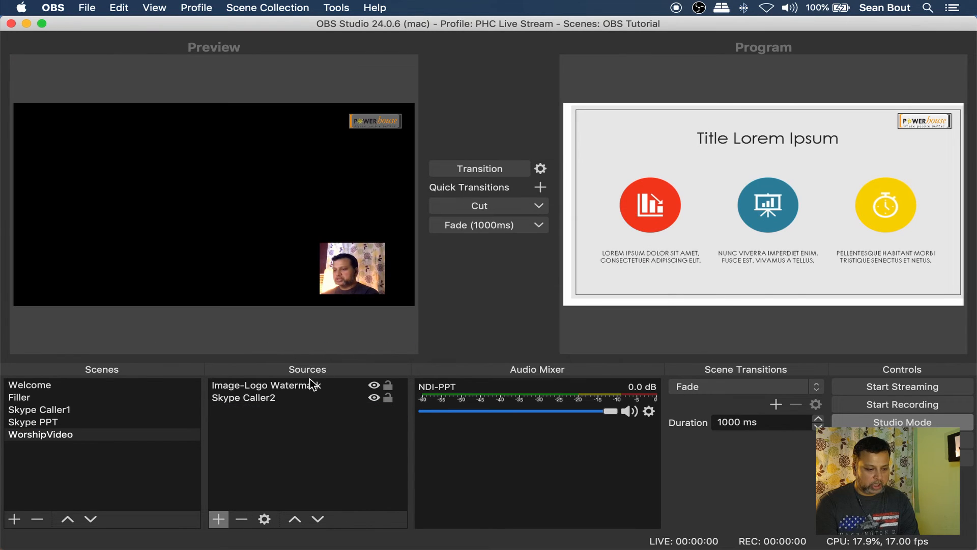
left_click(281, 398)
left_click(241, 518)
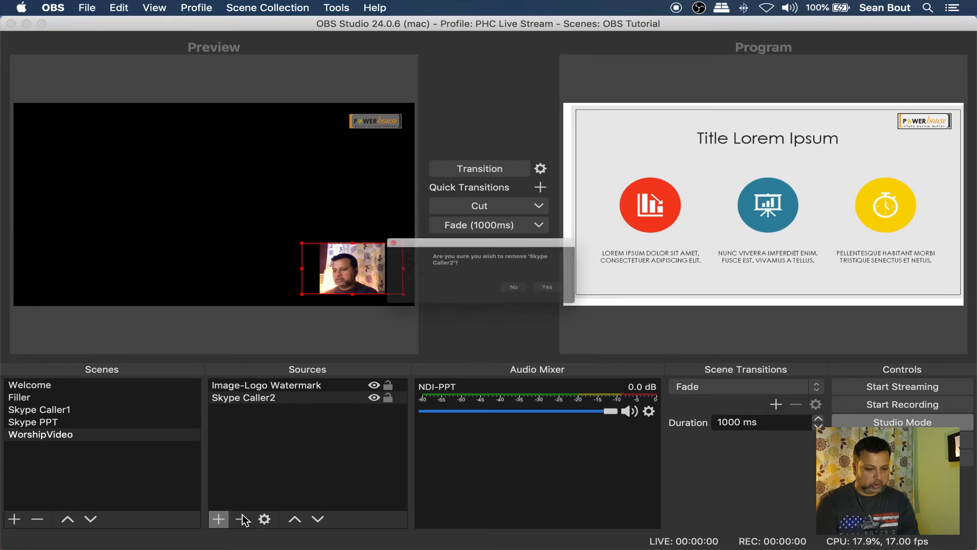
left_click(585, 298)
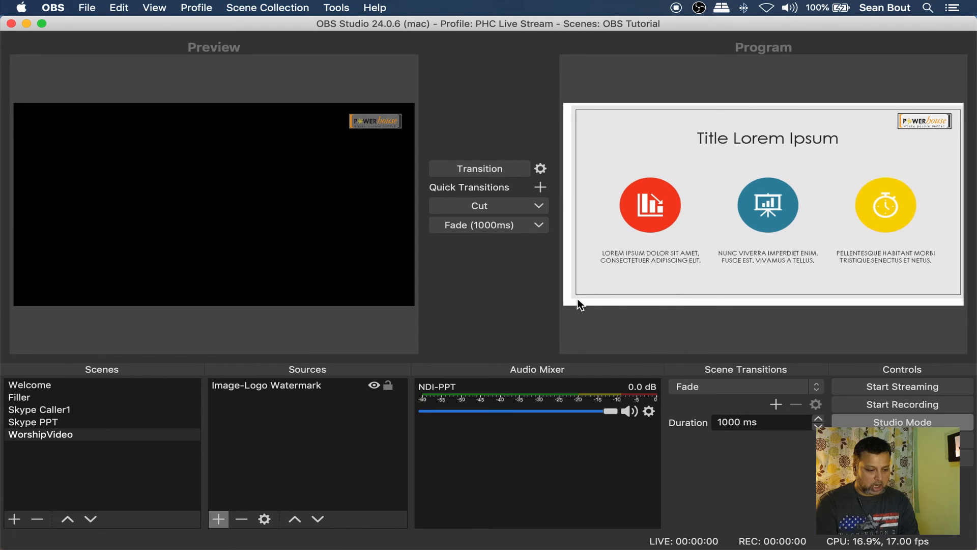
Add a new media source named Video-Worship to the WorshipVideo scene
left_click(227, 519)
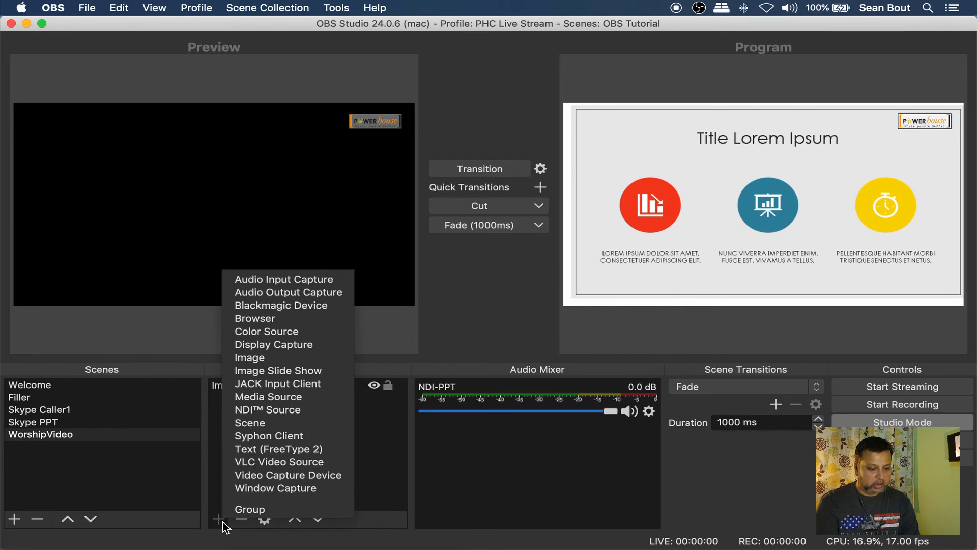
left_click(323, 397)
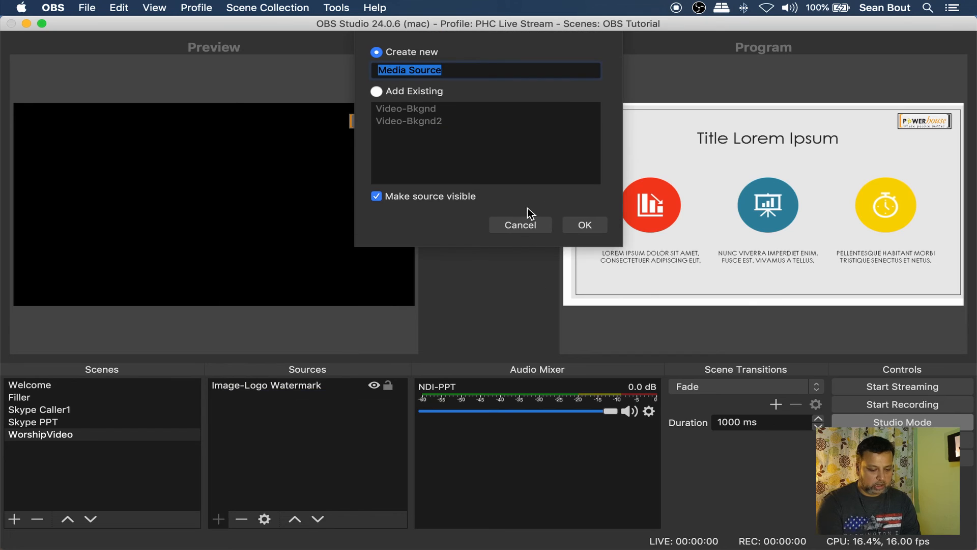
type("Video-Worship")
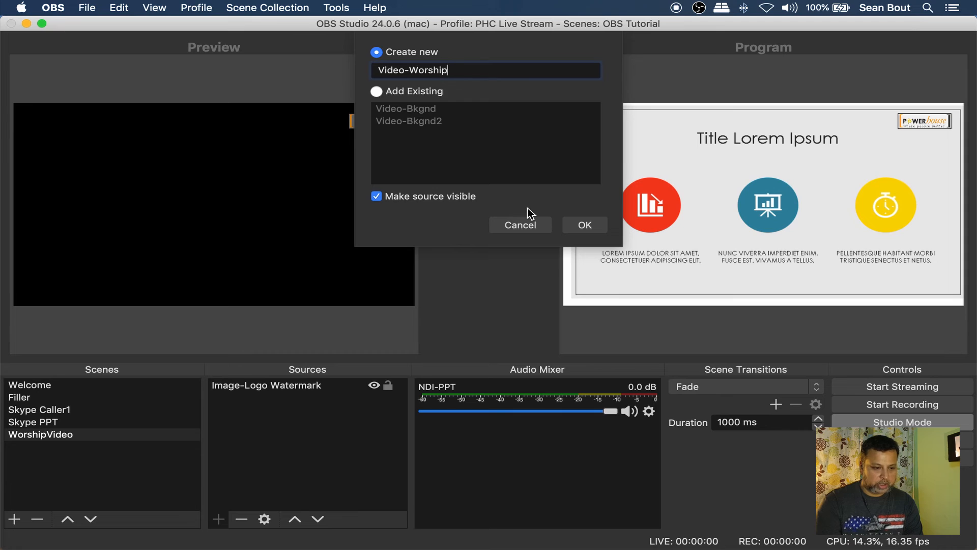
key("Return")
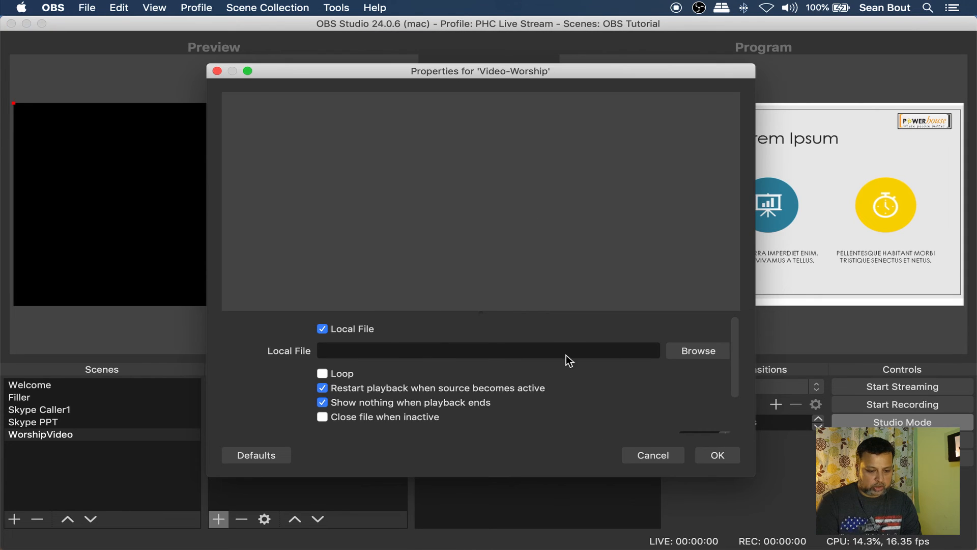
Load 19th April Worship Pt 1.mp4 into Video-Worship, with Show nothing when playback ends disabled and Close file when inactive enabled
left_click(703, 353)
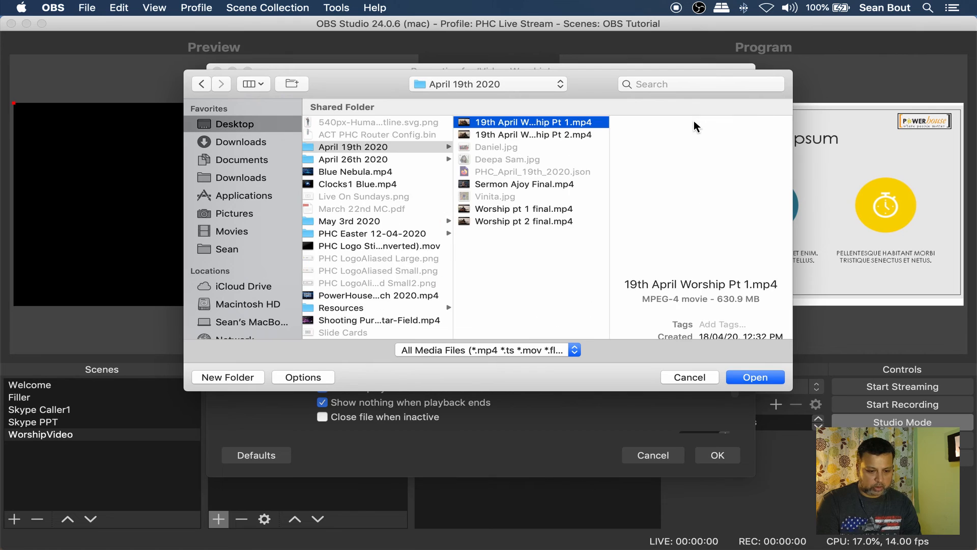
key("Return")
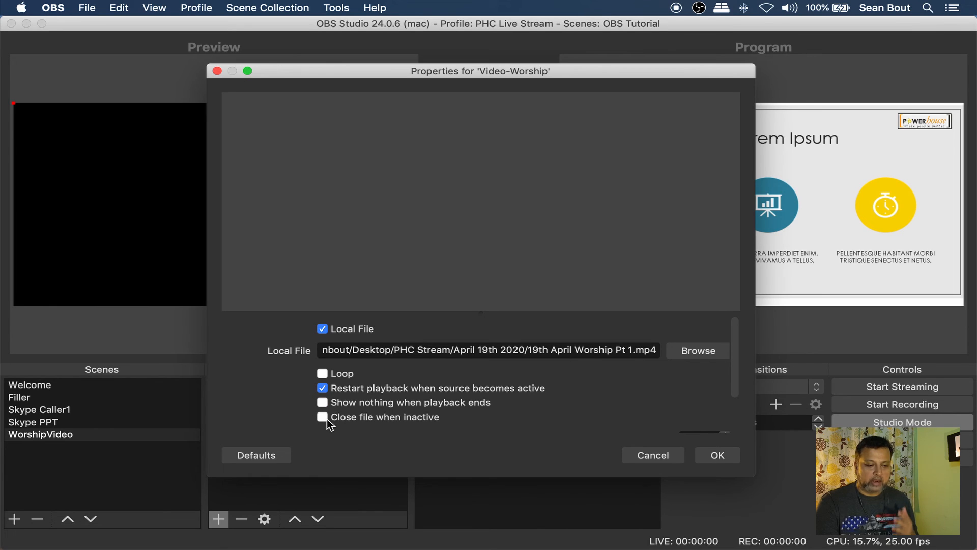
left_click(325, 418)
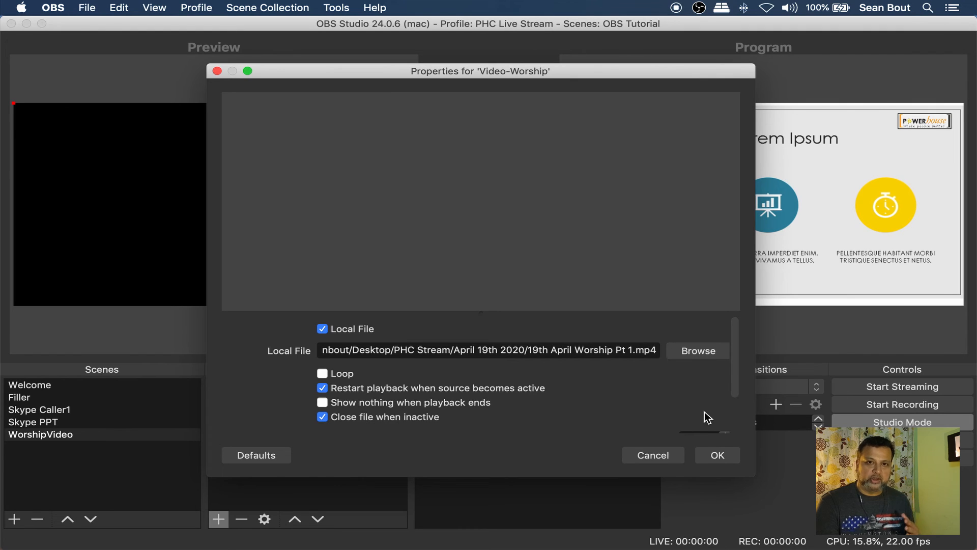
left_click(717, 455)
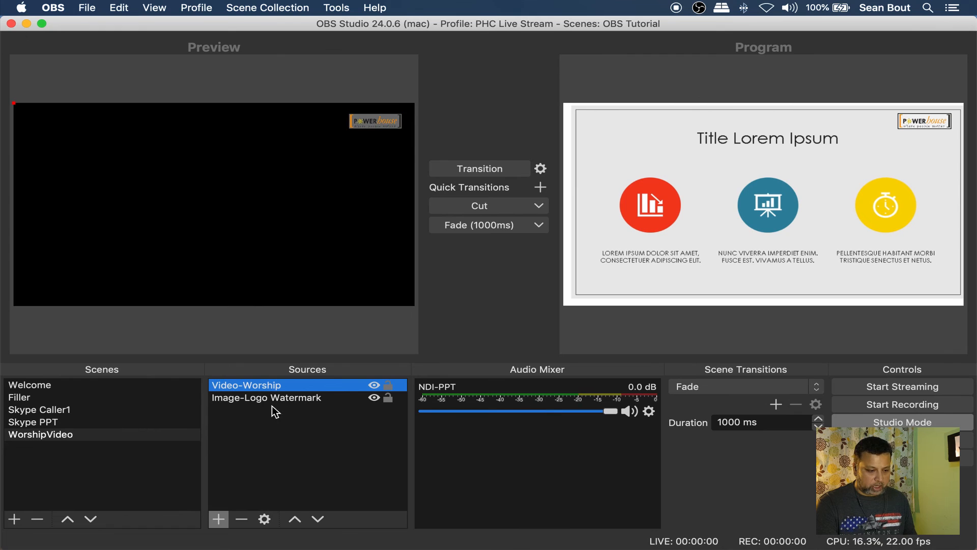
Move Image-Logo Watermark above Video-Worship in the source order and transition the WorshipVideo scene to the program output
left_click(257, 399)
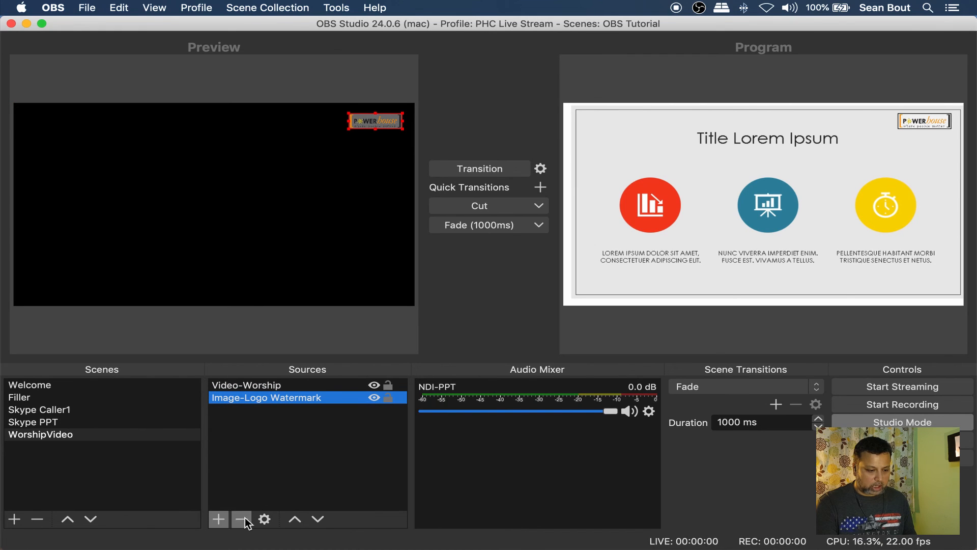
left_click(295, 518)
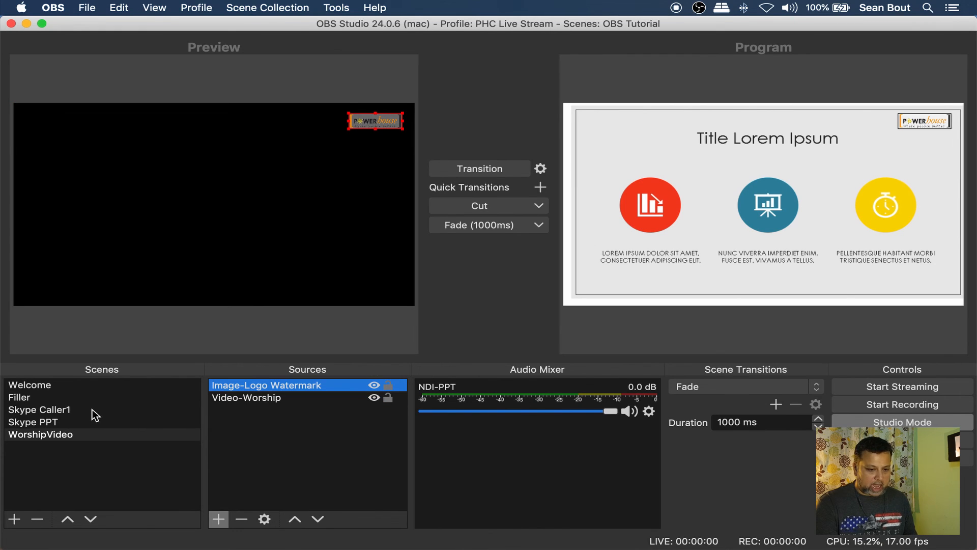
left_click(509, 174)
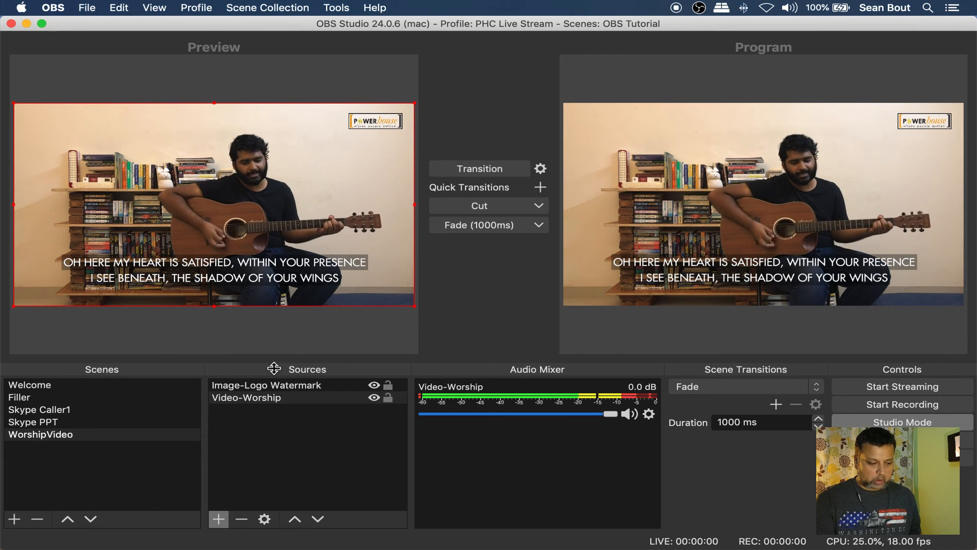
Load the Welcome scene into the preview and transition it to the program output
left_click(163, 465)
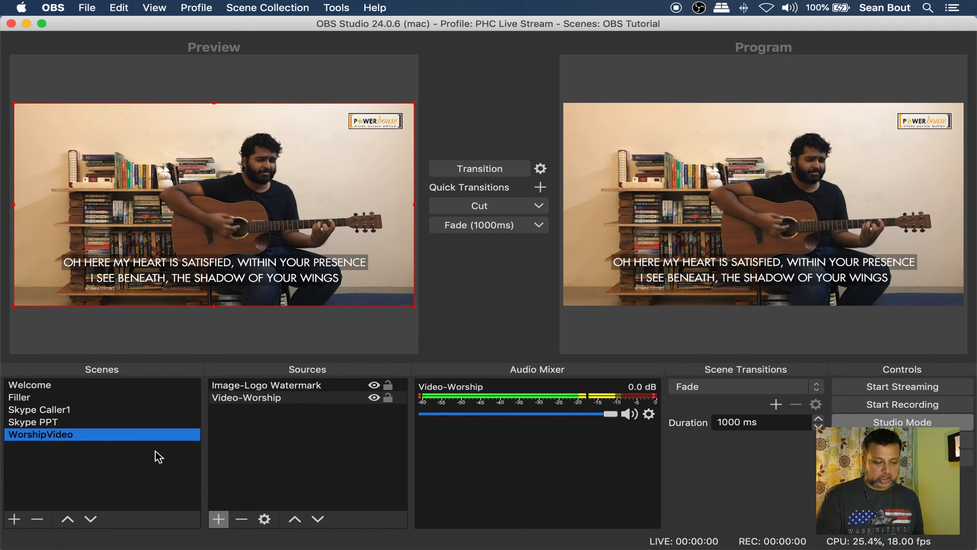
left_click(92, 386)
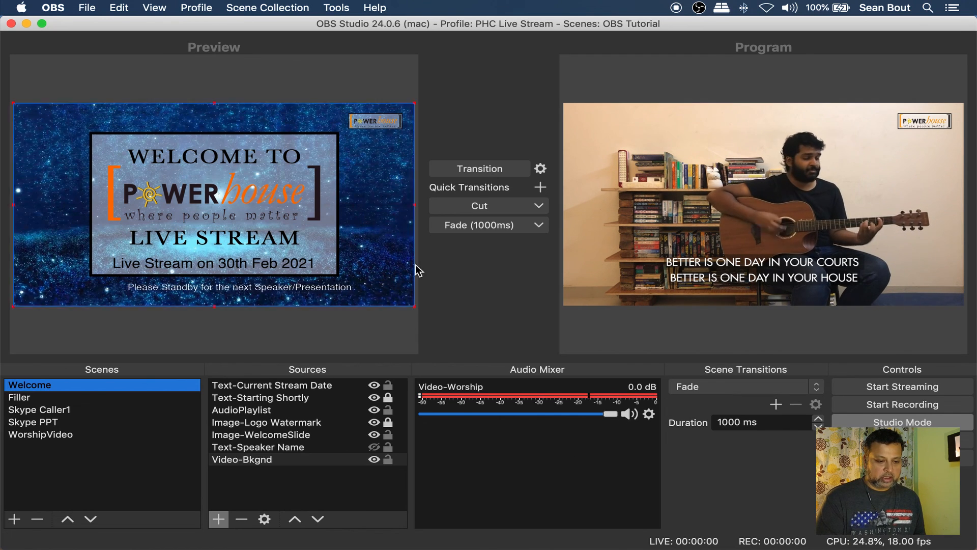
left_click(475, 173)
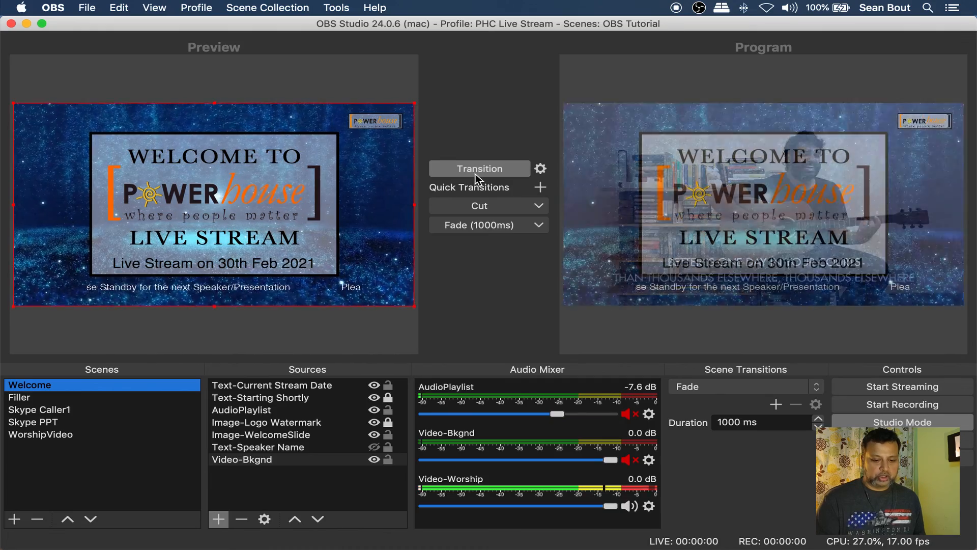